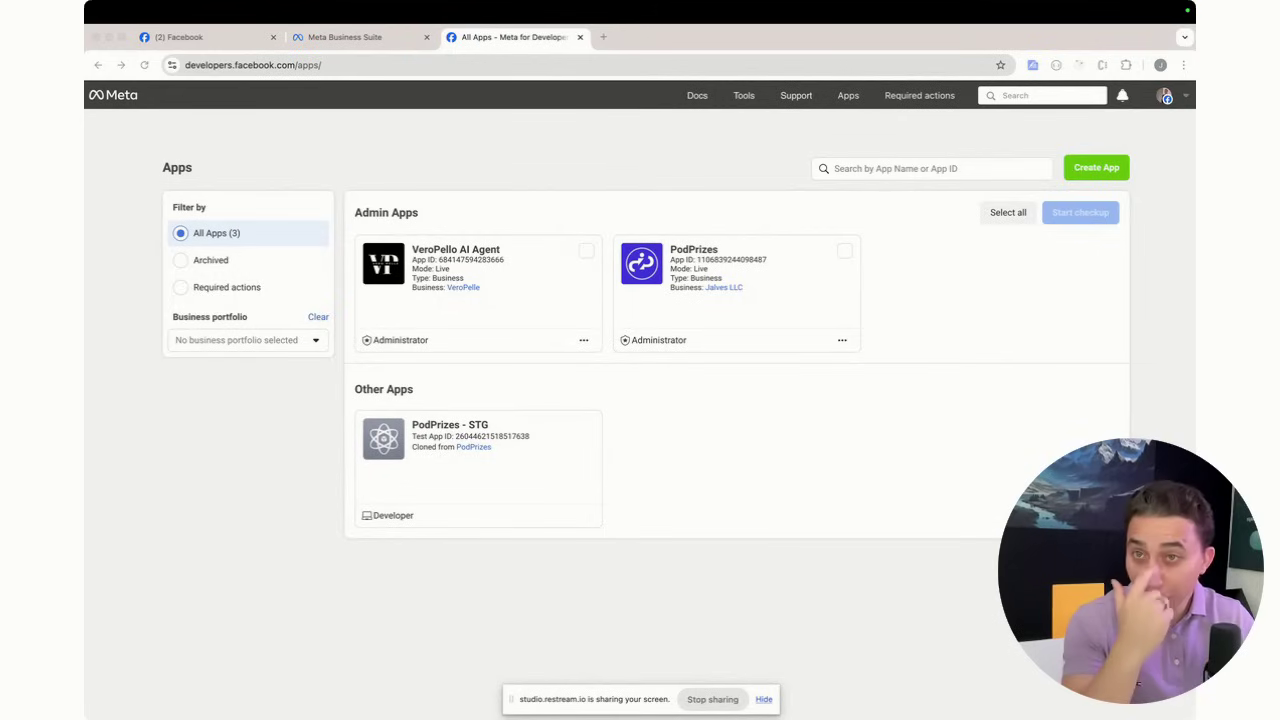
Reload the apps page, then show the JAA Consulting Business Suite home with its cover photo.
click(144, 65)
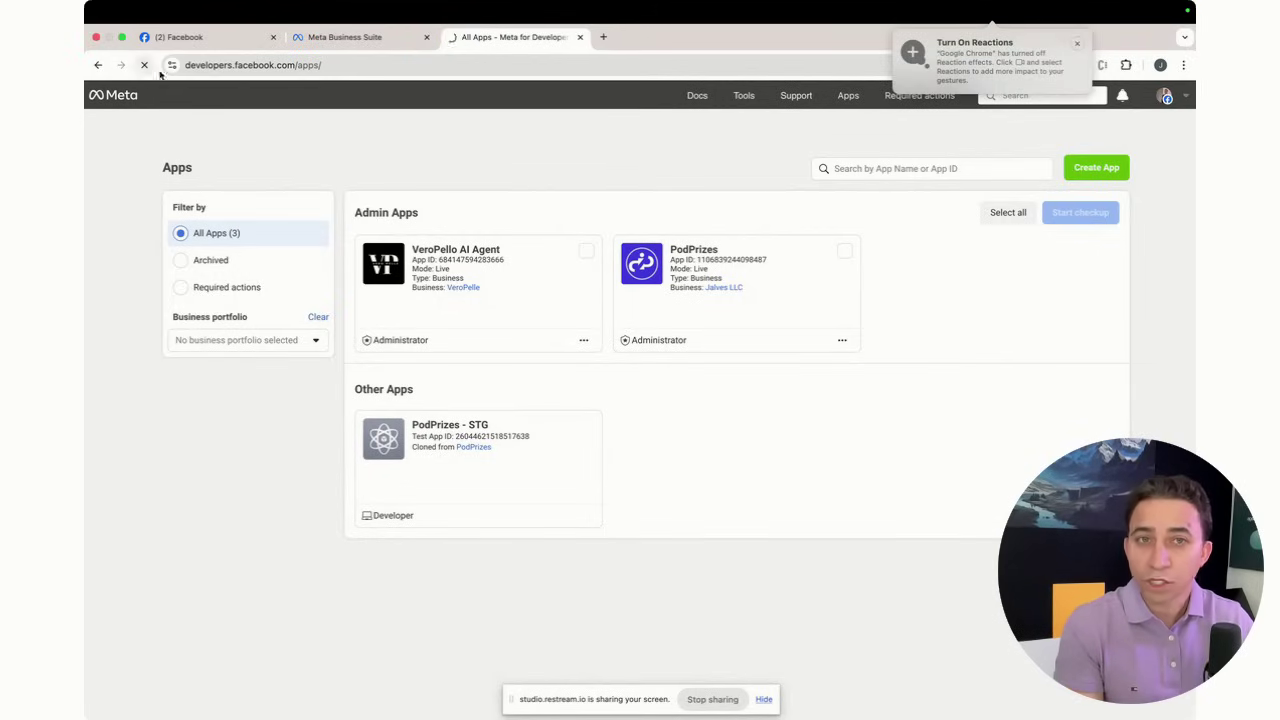
click(329, 46)
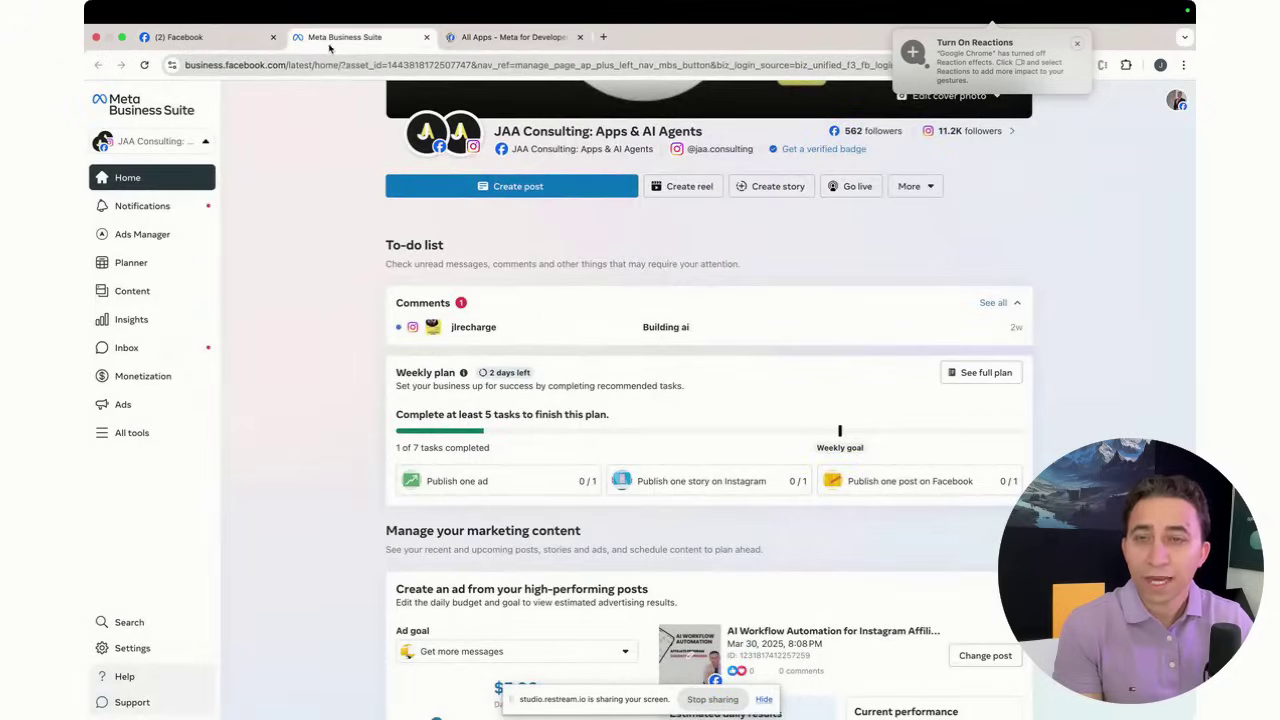
scroll(374, 133, up, 4)
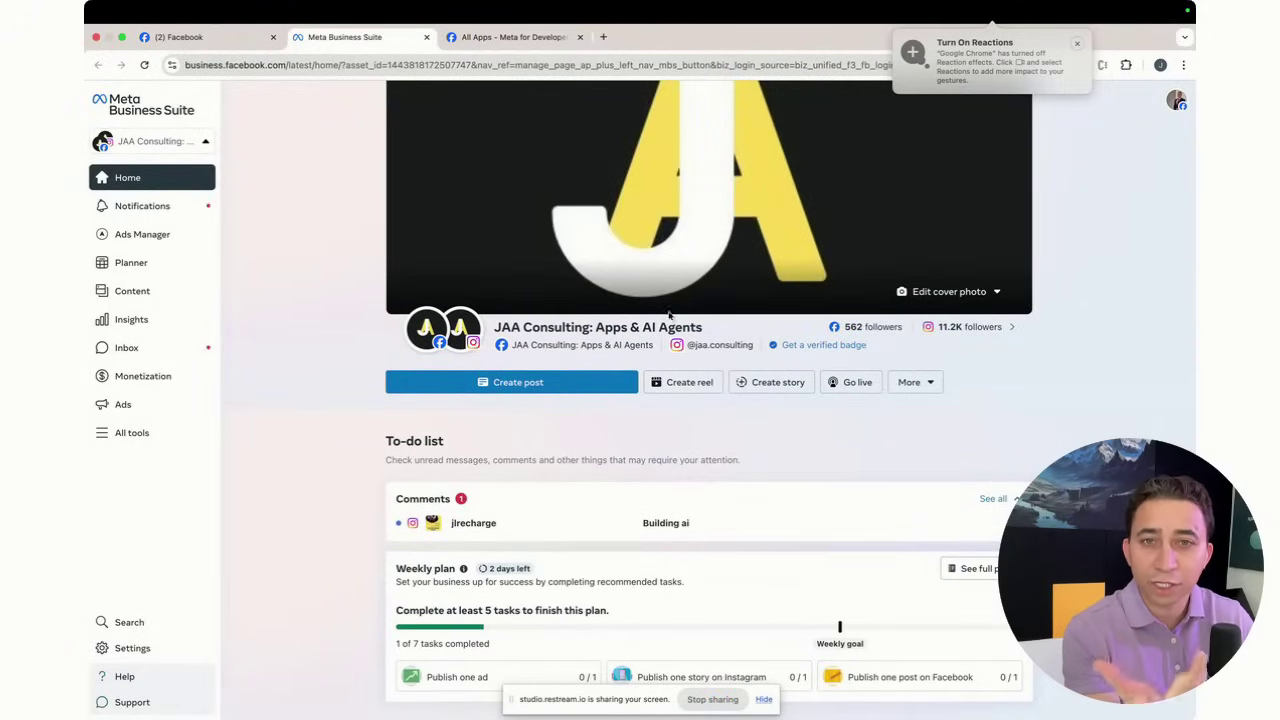
mouse_move(658, 345)
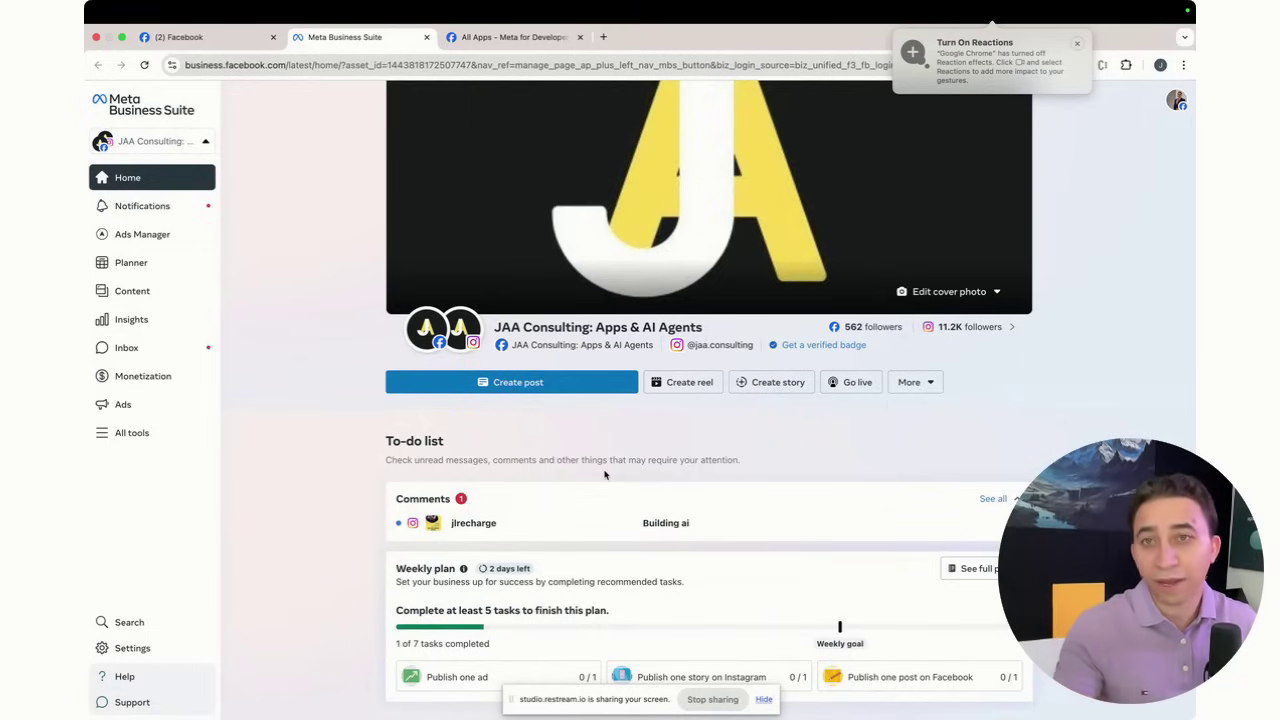
Switch into the JAA Consulting: Apps & AI Agents page profile on Facebook.
click(230, 40)
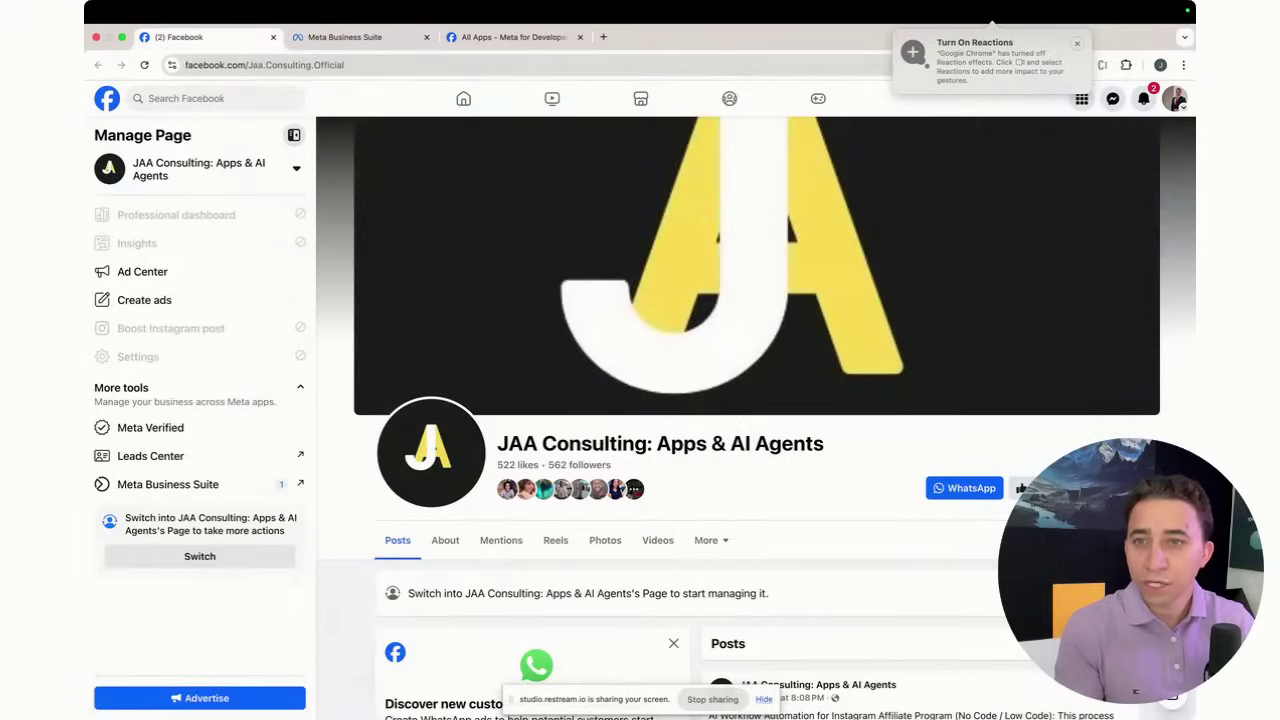
click(241, 560)
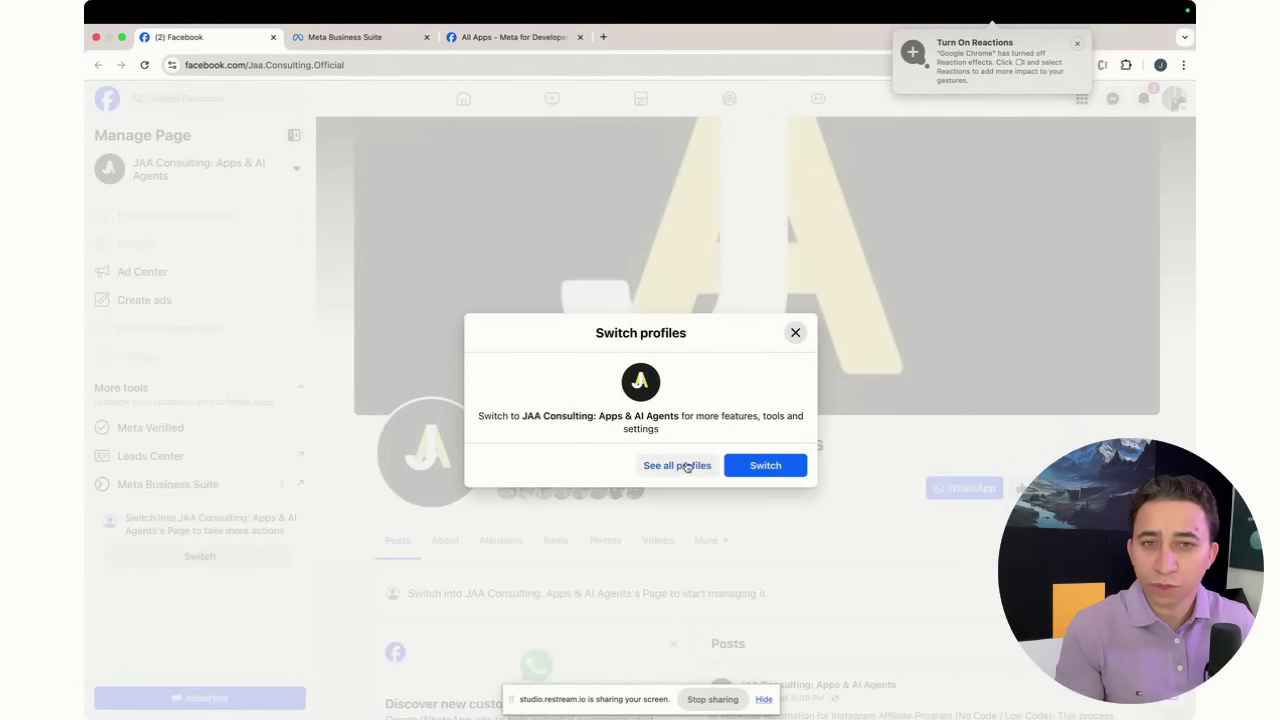
click(752, 466)
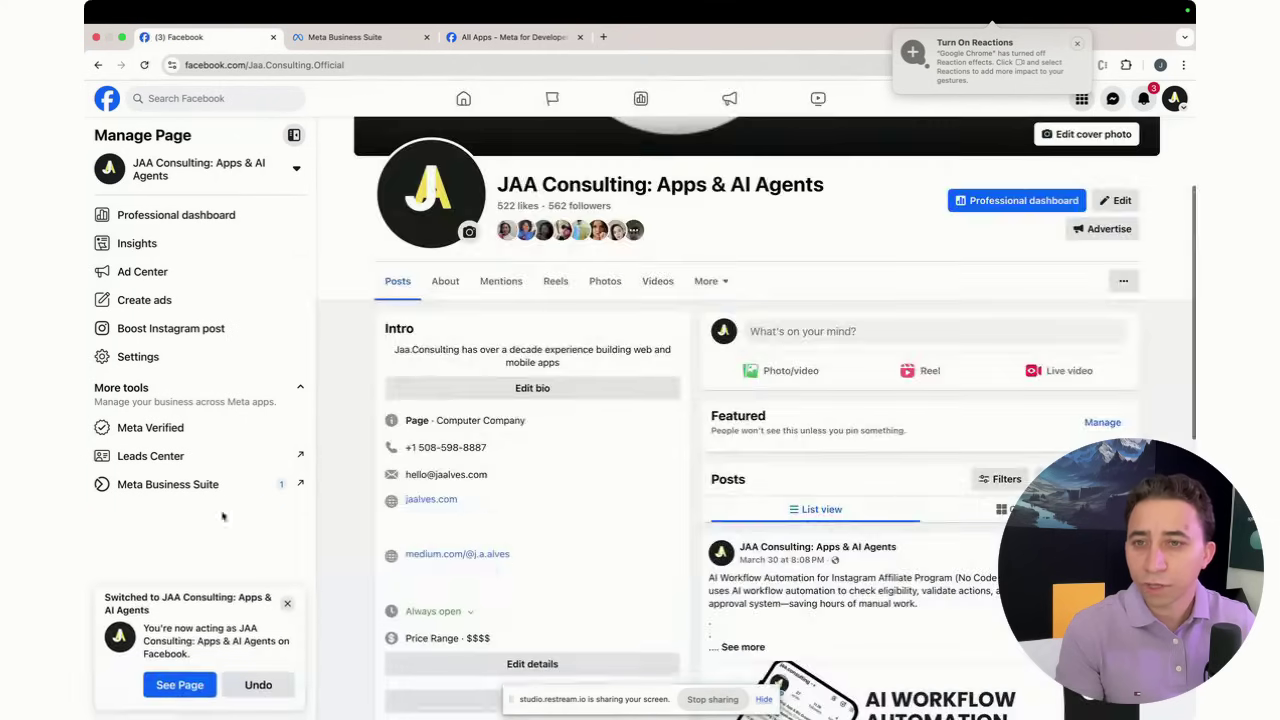
In Meta Business Suite settings, review the listed business portfolios and accounts.
click(220, 484)
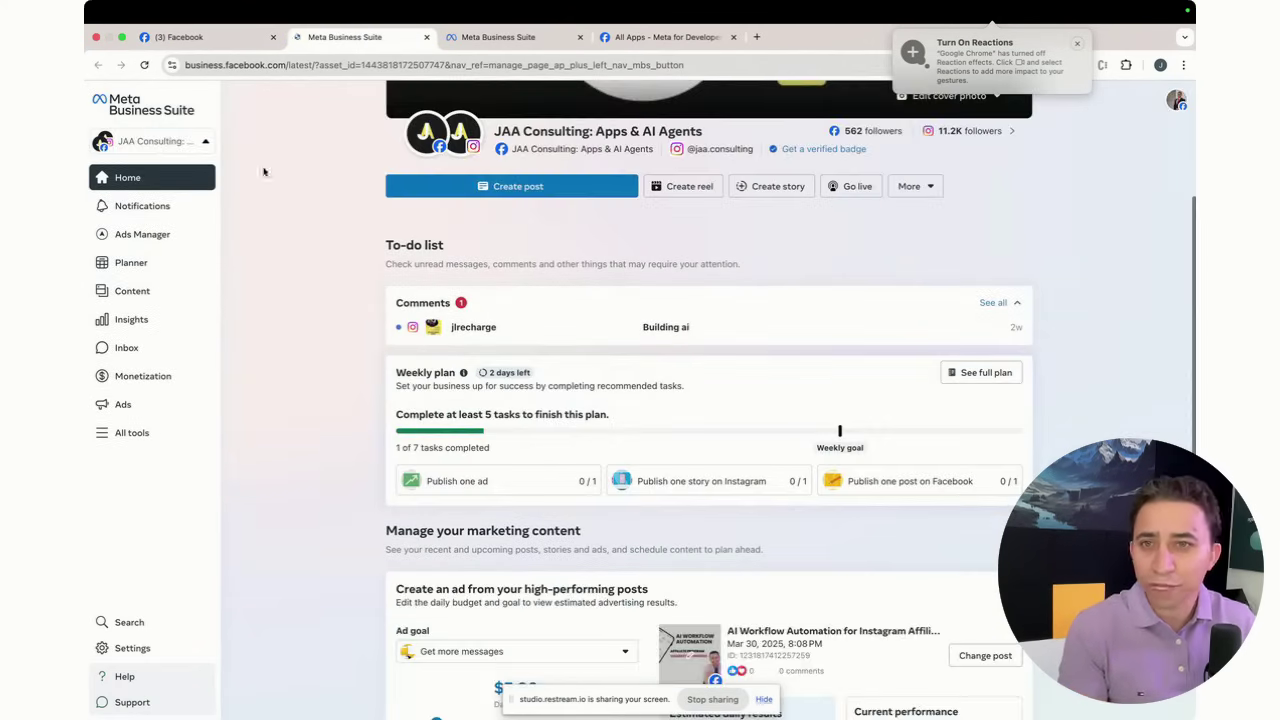
click(138, 649)
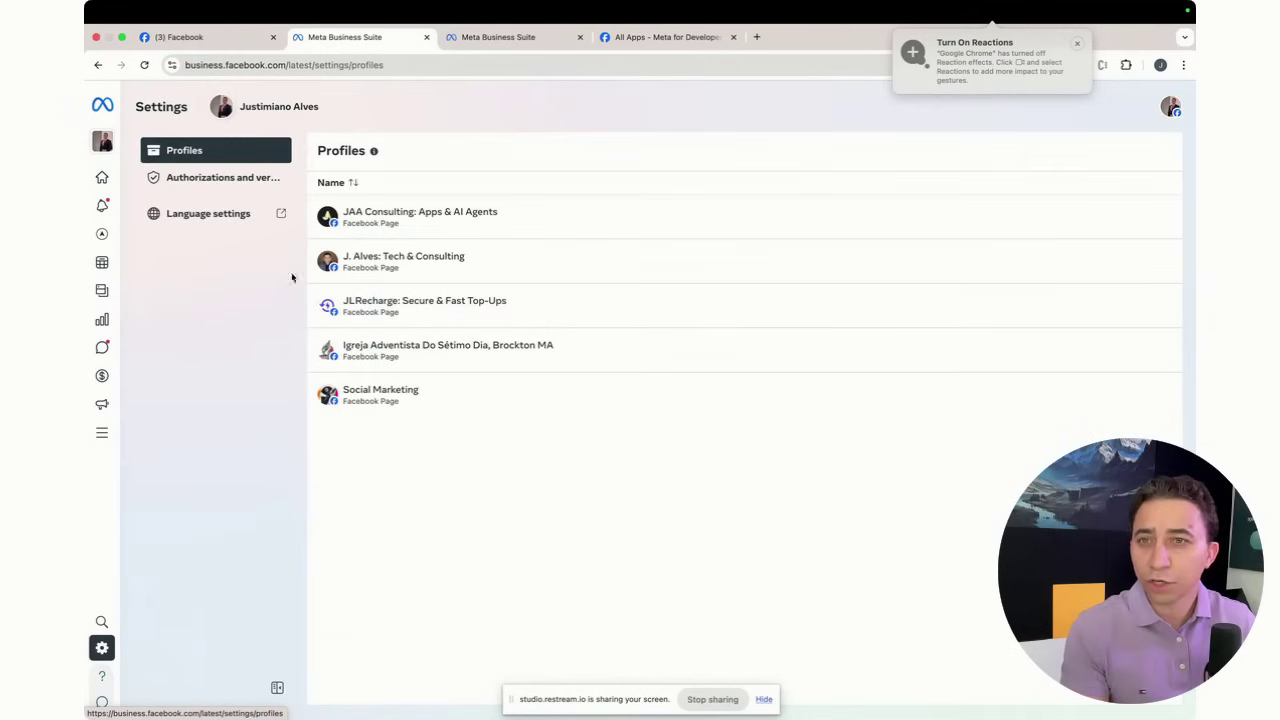
click(145, 148)
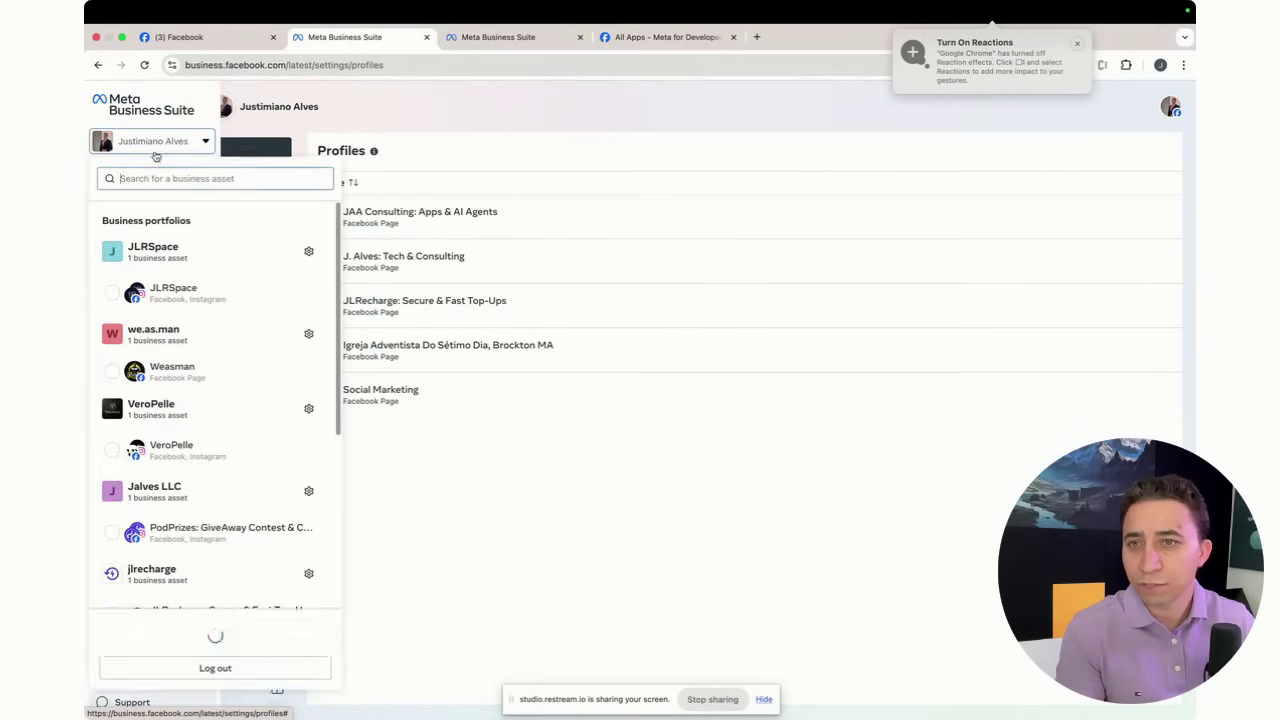
scroll(180, 390, down, 3)
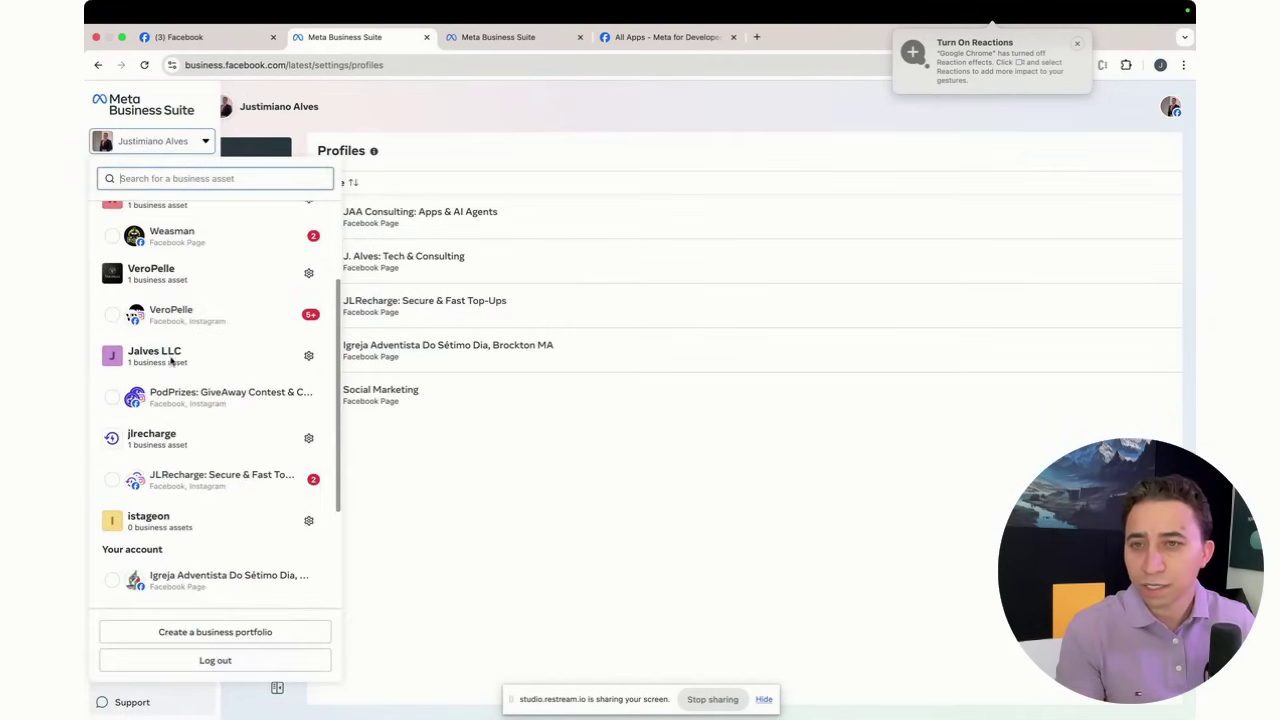
scroll(217, 365, down, 4)
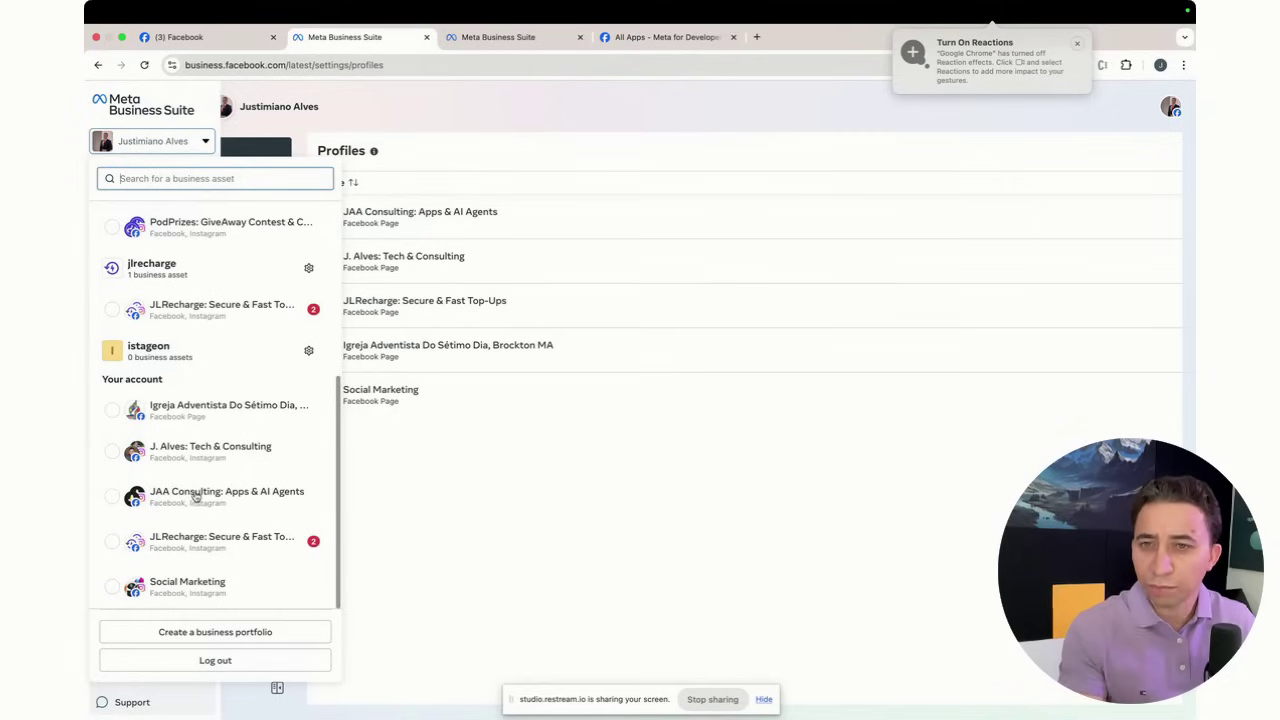
scroll(231, 334, up, 7)
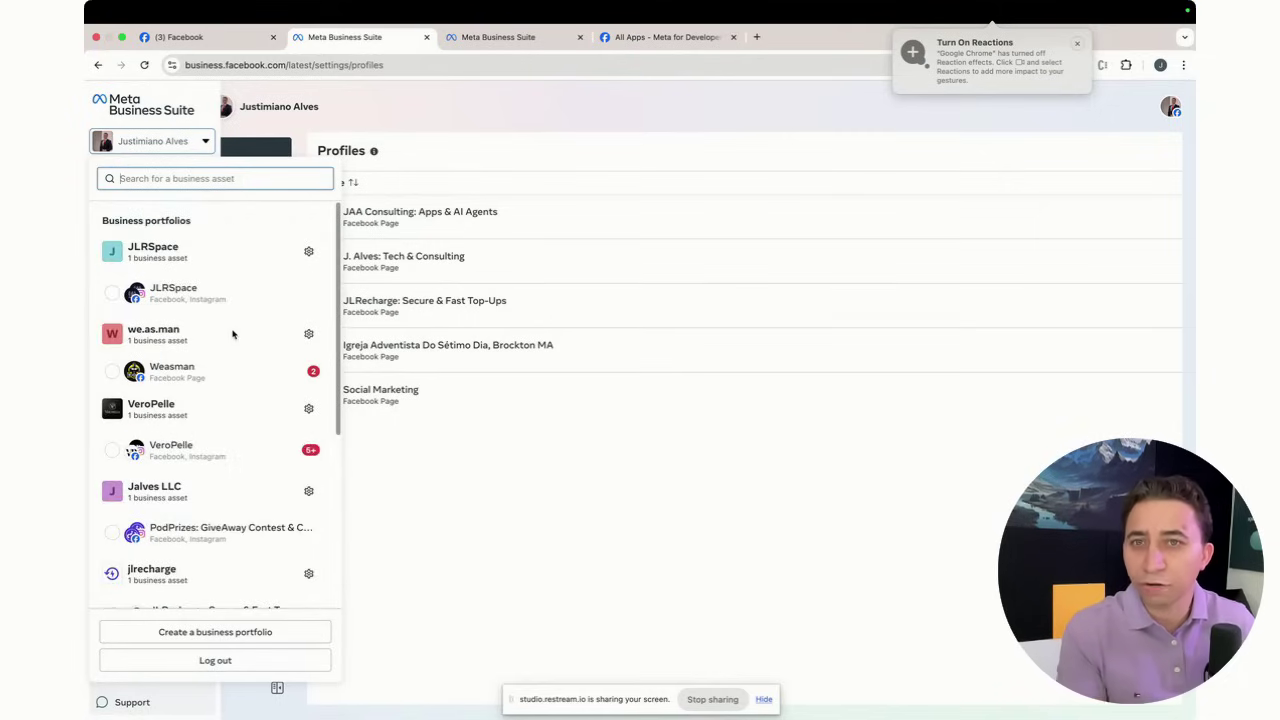
From the developer apps list, start a new app named 'JAA Consulting AI'.
click(660, 37)
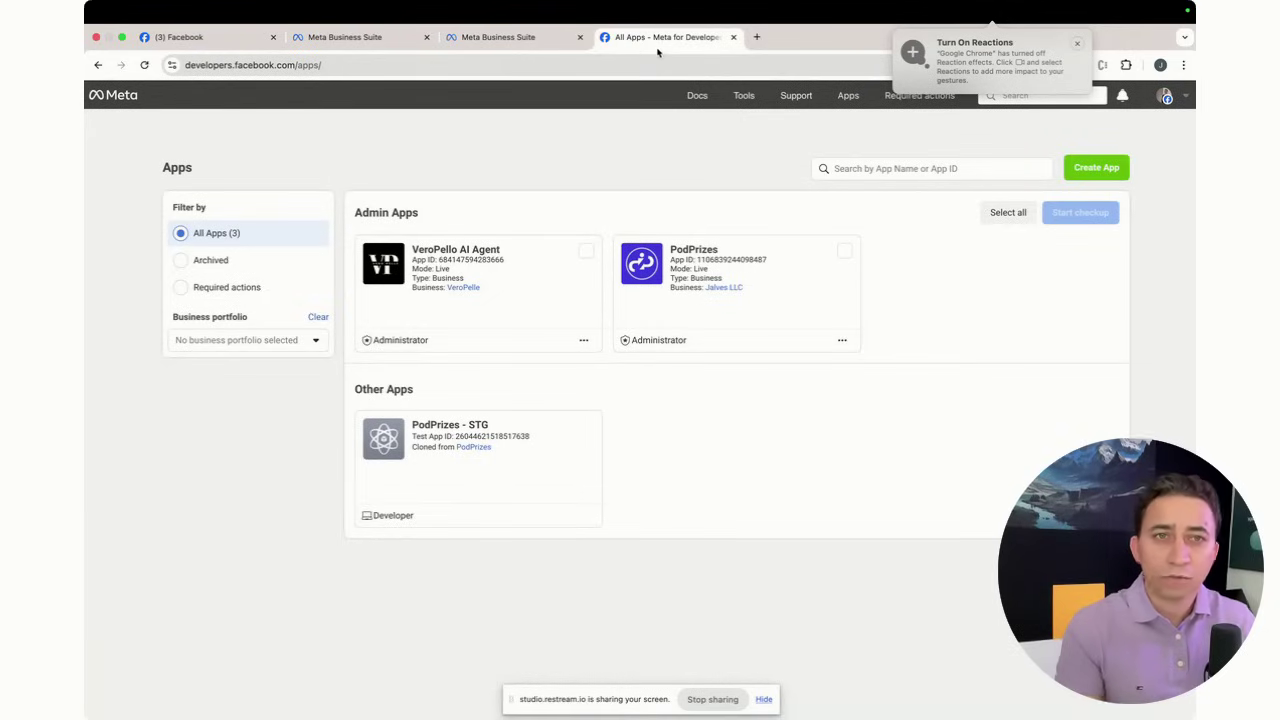
click(1098, 167)
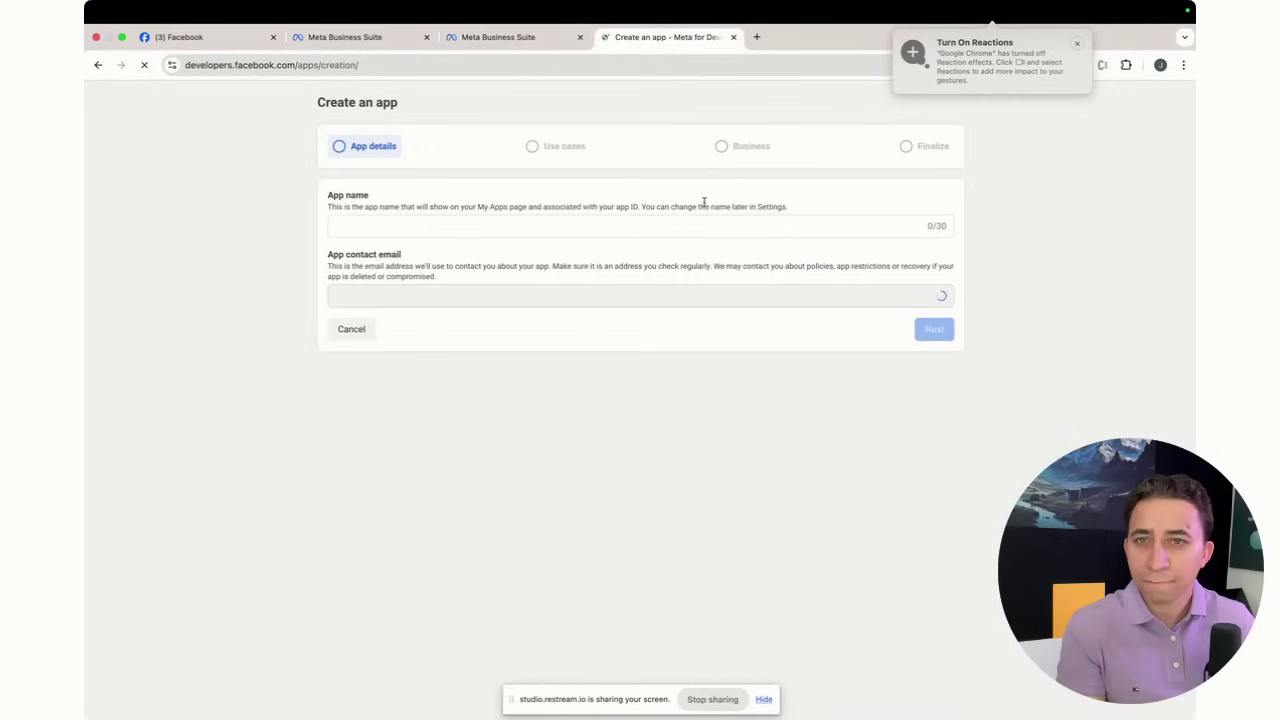
click(424, 228)
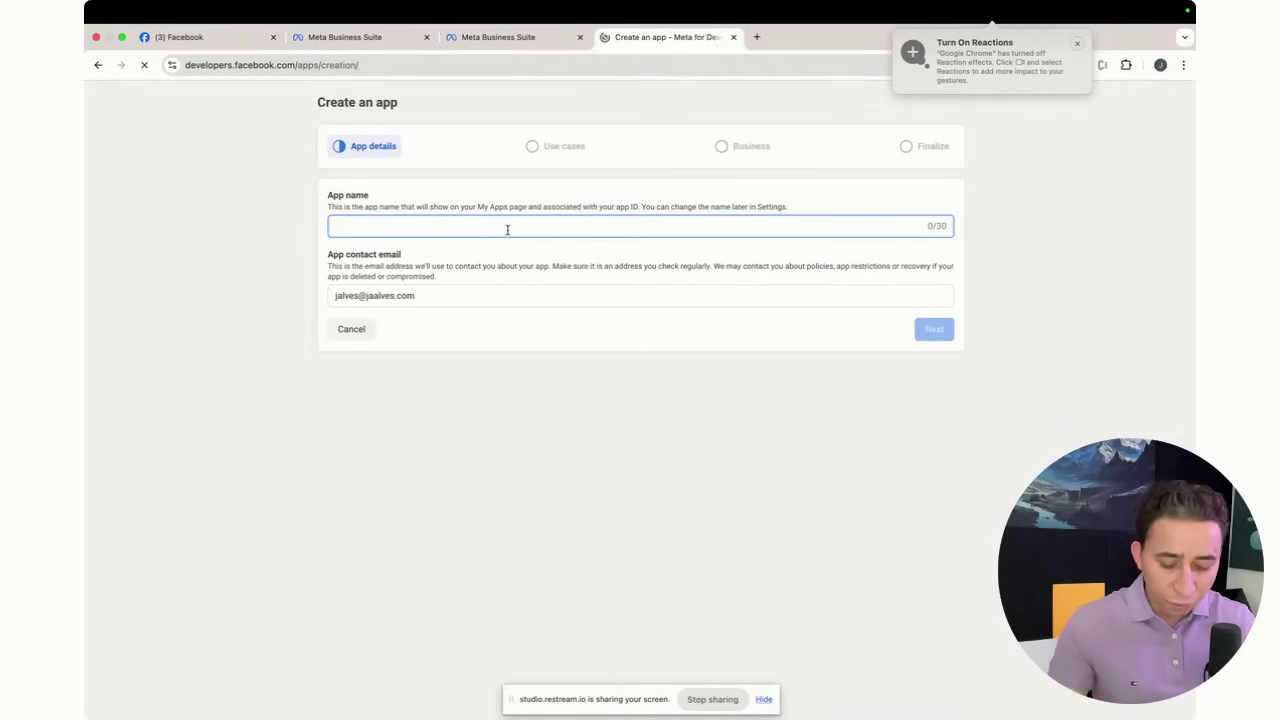
text(JAA Consulting AI)
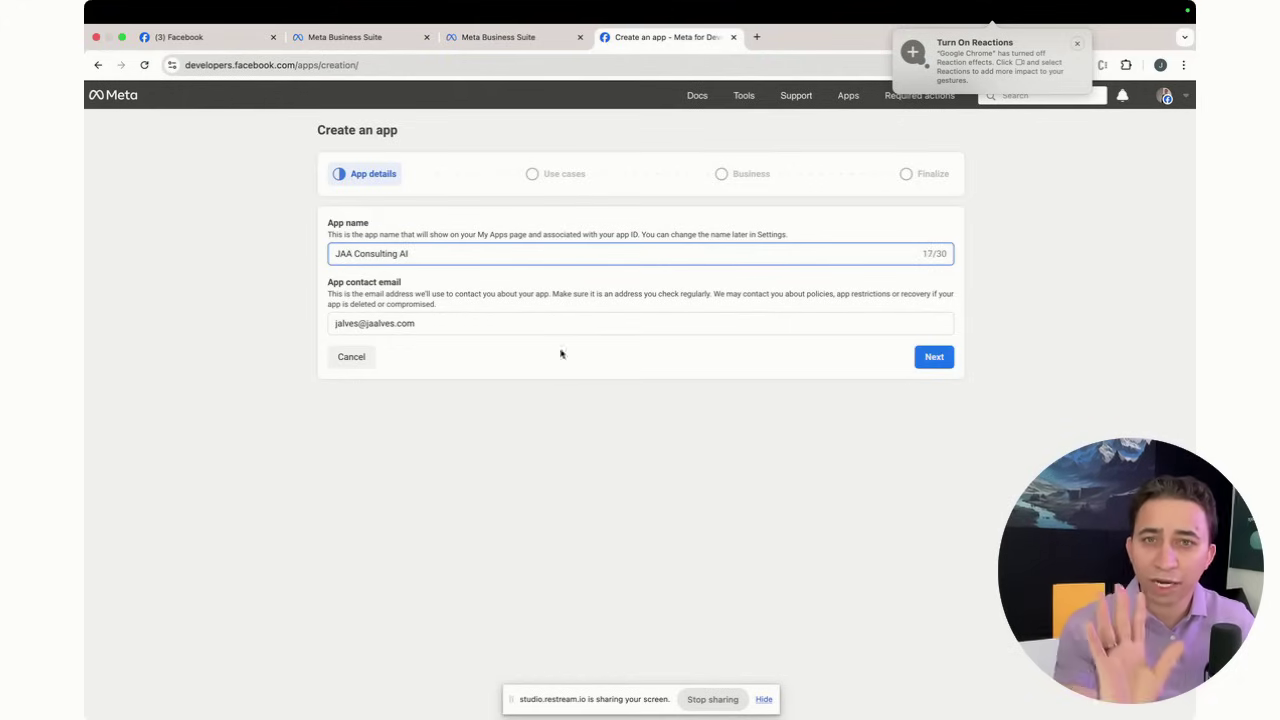
click(934, 357)
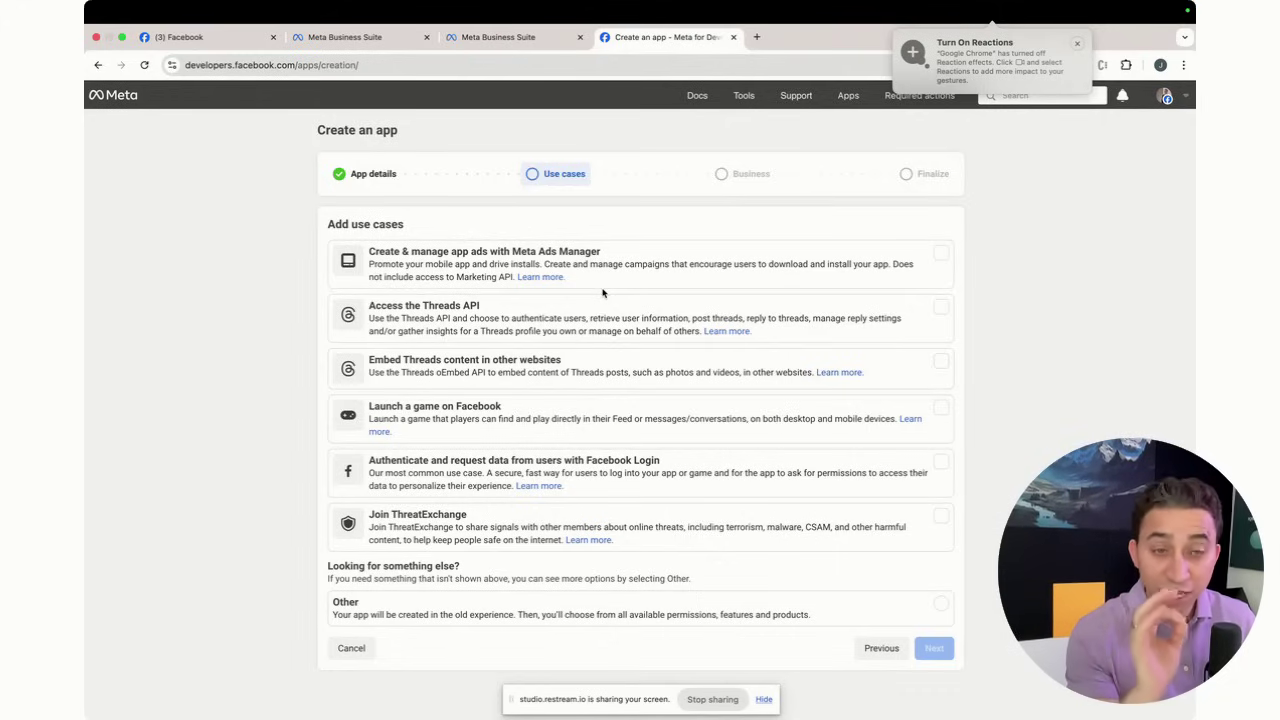
Choose the Other use case and continue to app type selection.
click(556, 612)
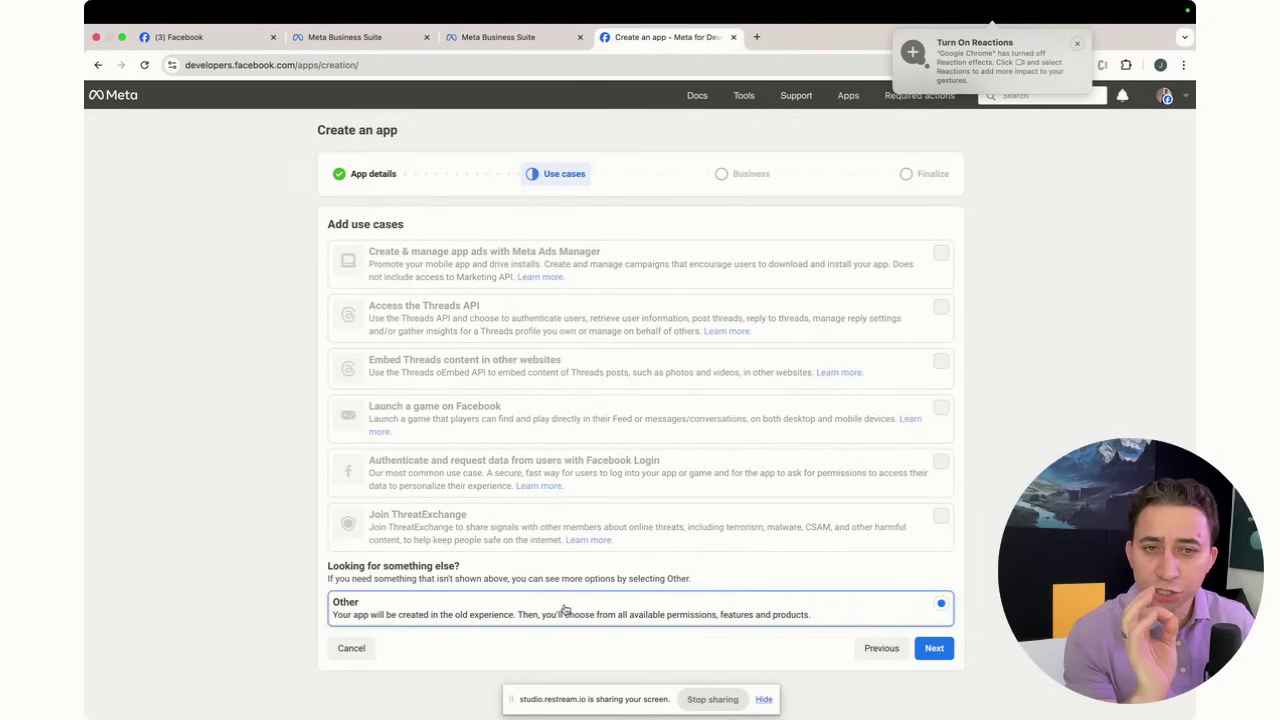
click(934, 649)
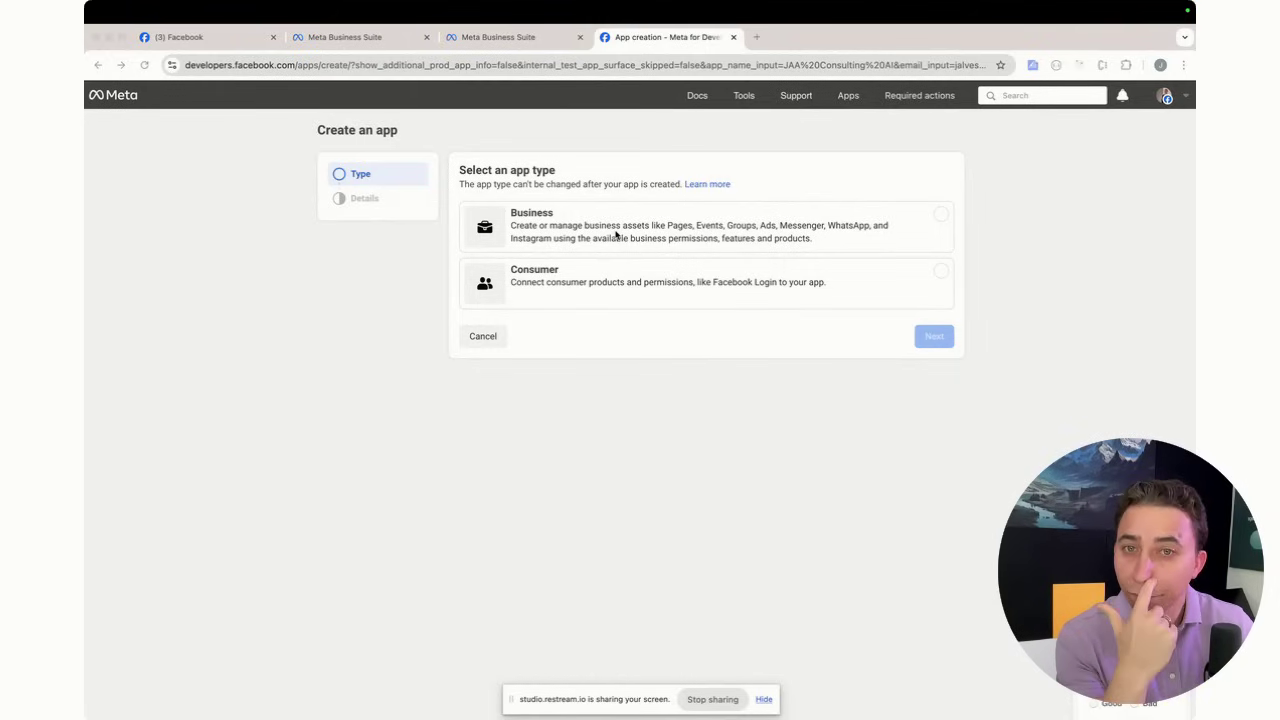
Create the app as a Business type linked to the Jalves LLC business portfolio.
click(680, 238)
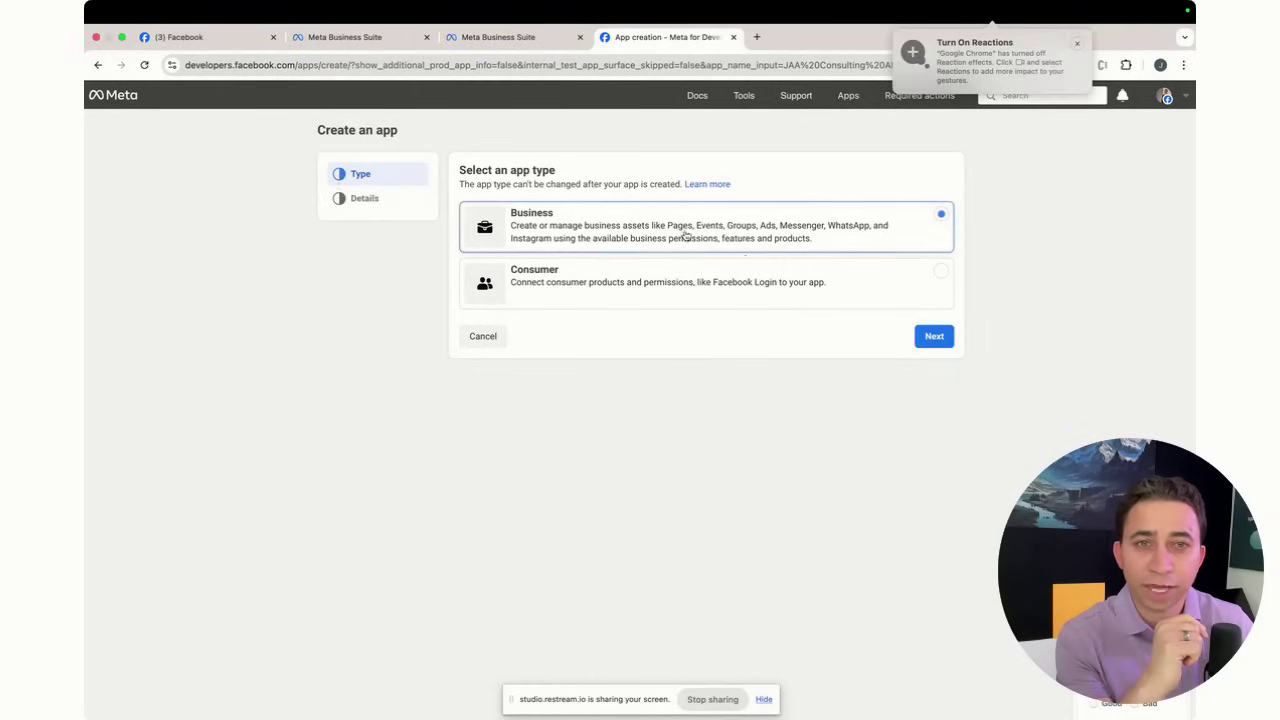
click(922, 340)
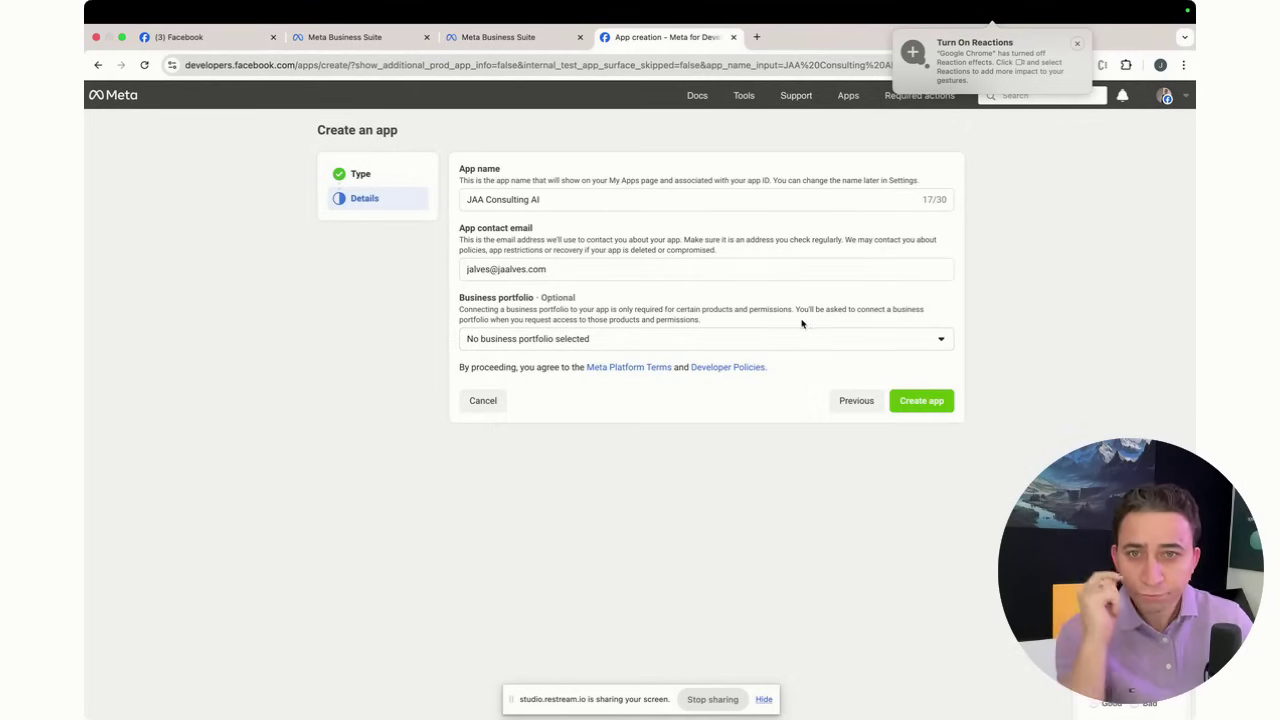
click(648, 344)
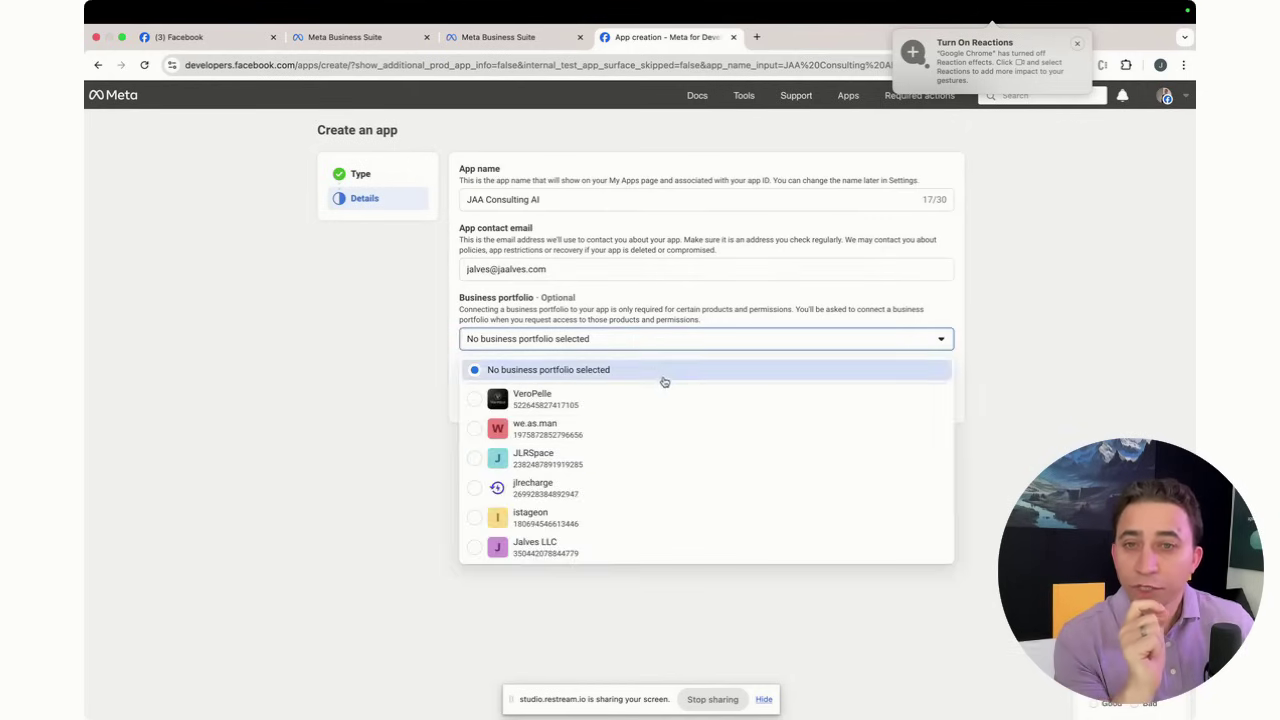
click(672, 553)
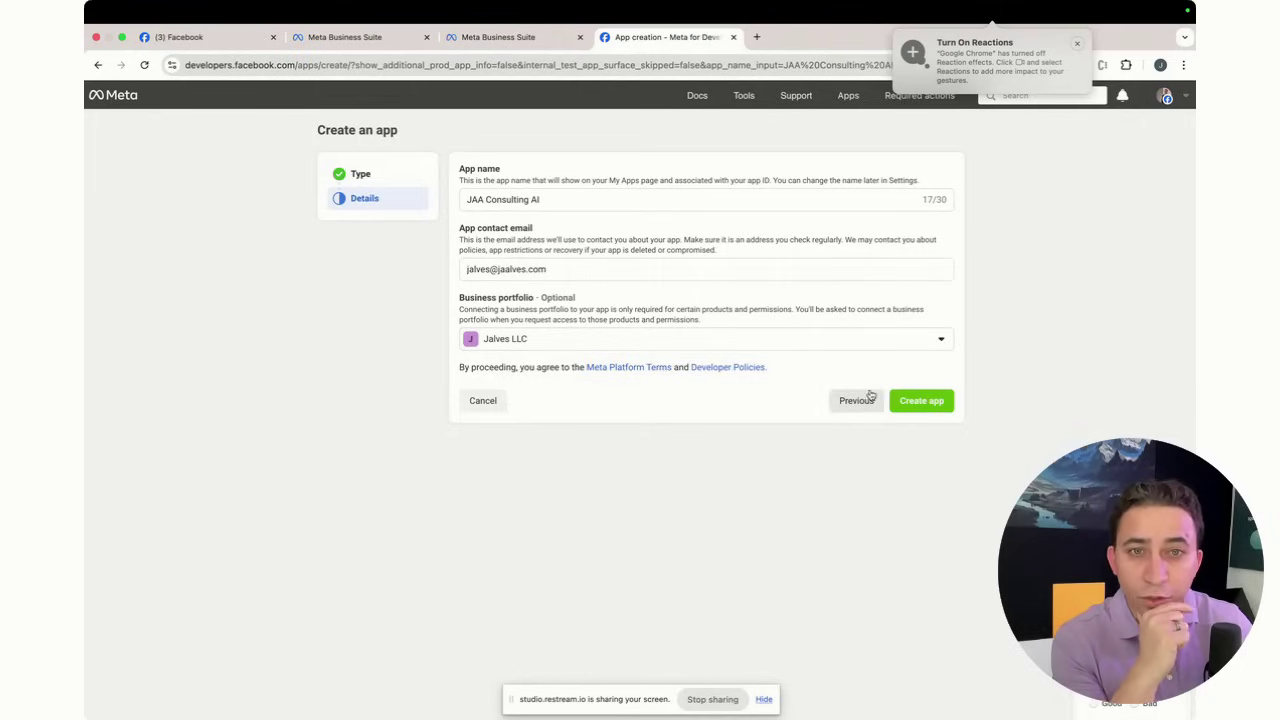
click(924, 401)
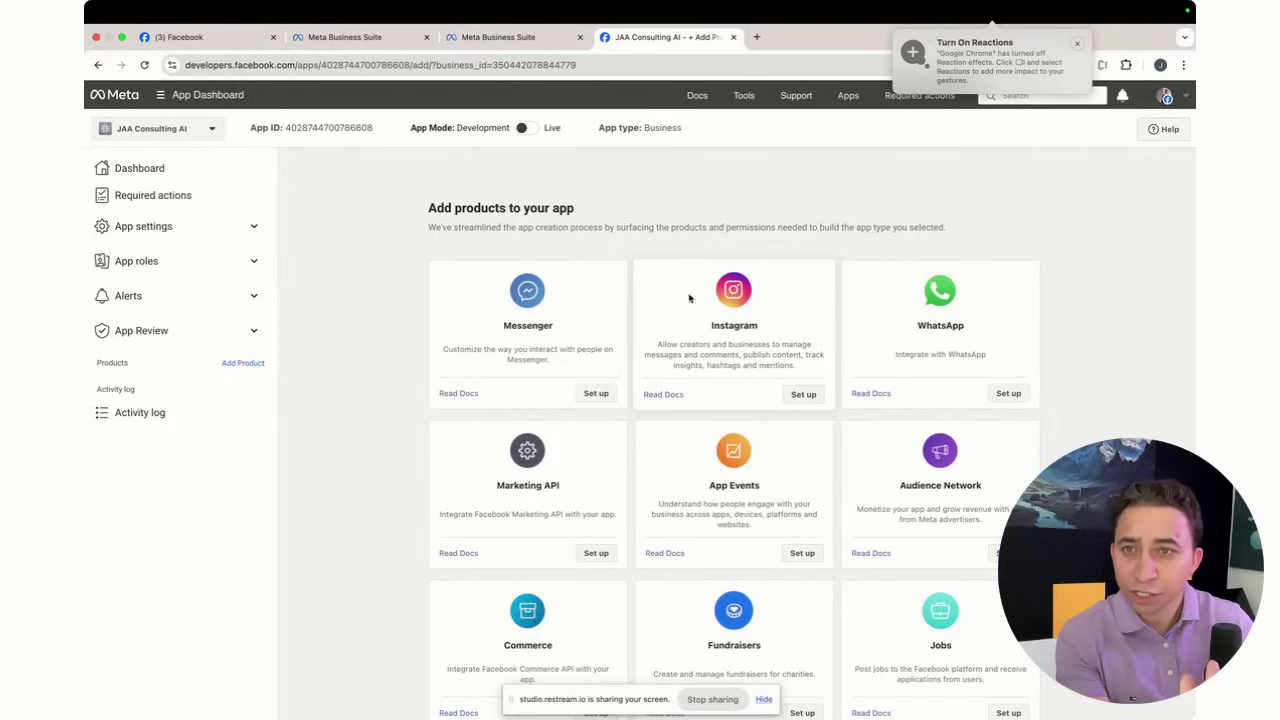
In the app's Basic settings, try switching to Live and dismiss the invalid privacy policy error.
click(170, 177)
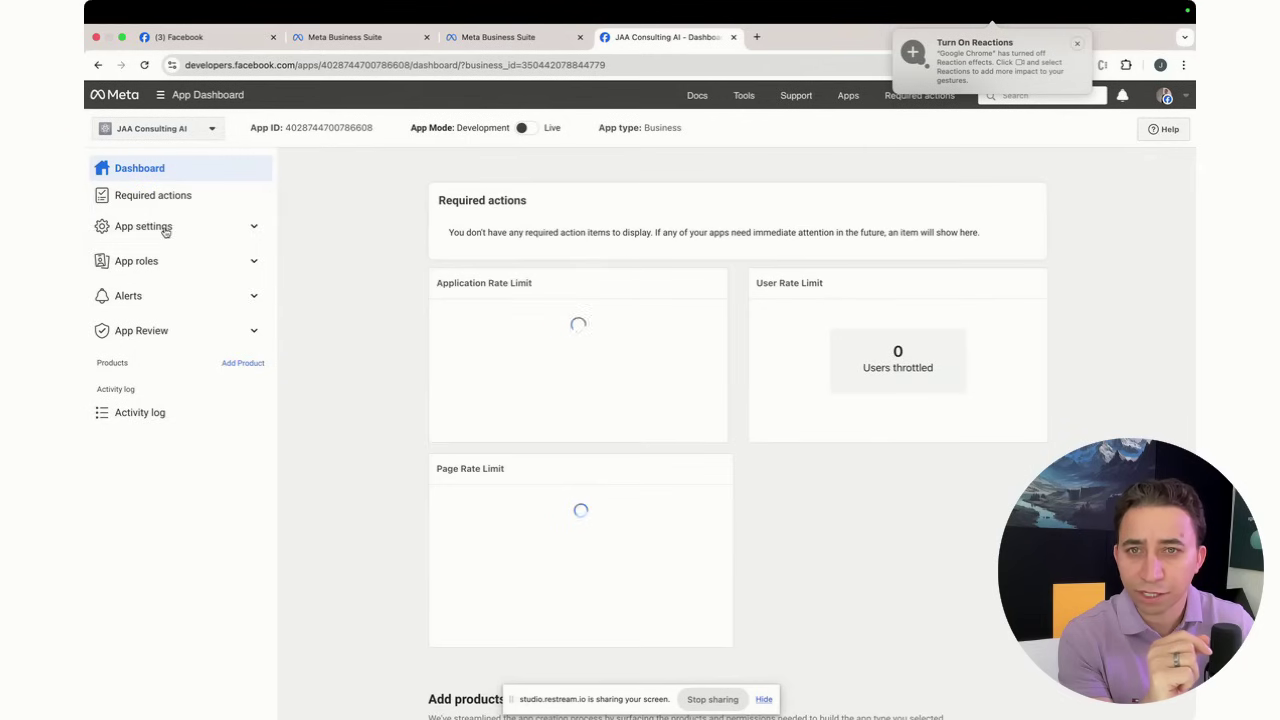
click(166, 229)
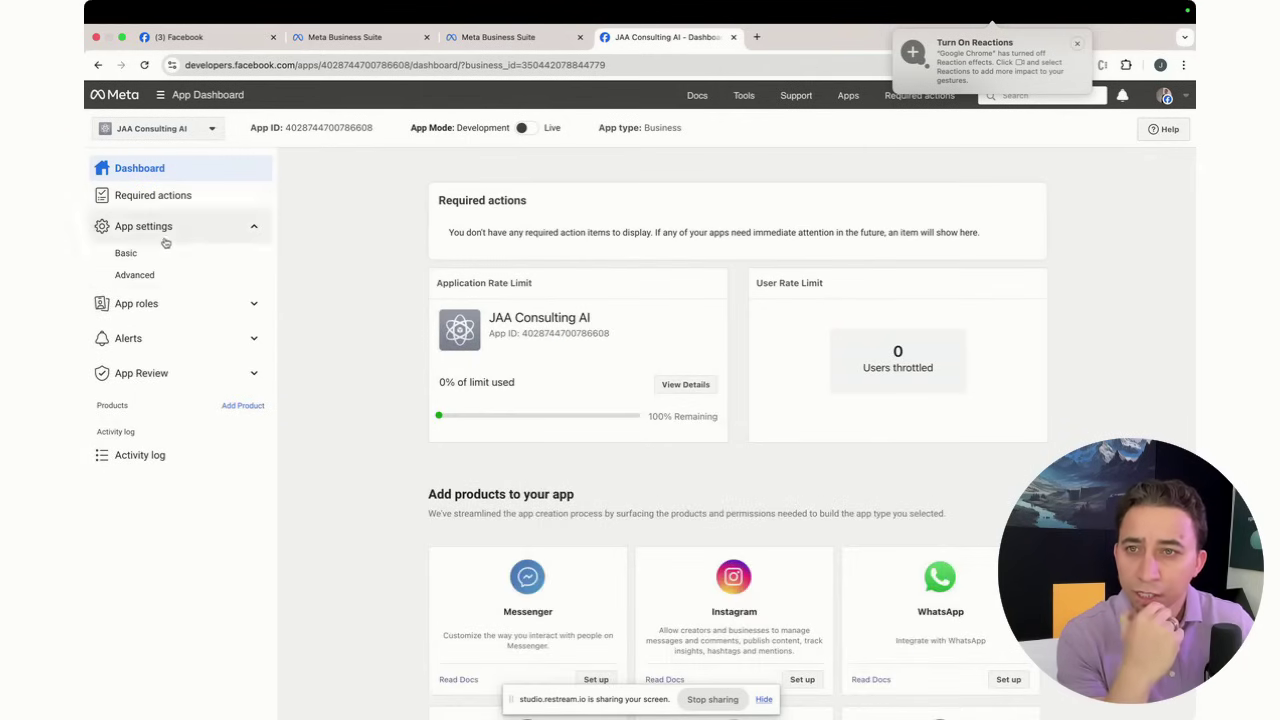
click(171, 253)
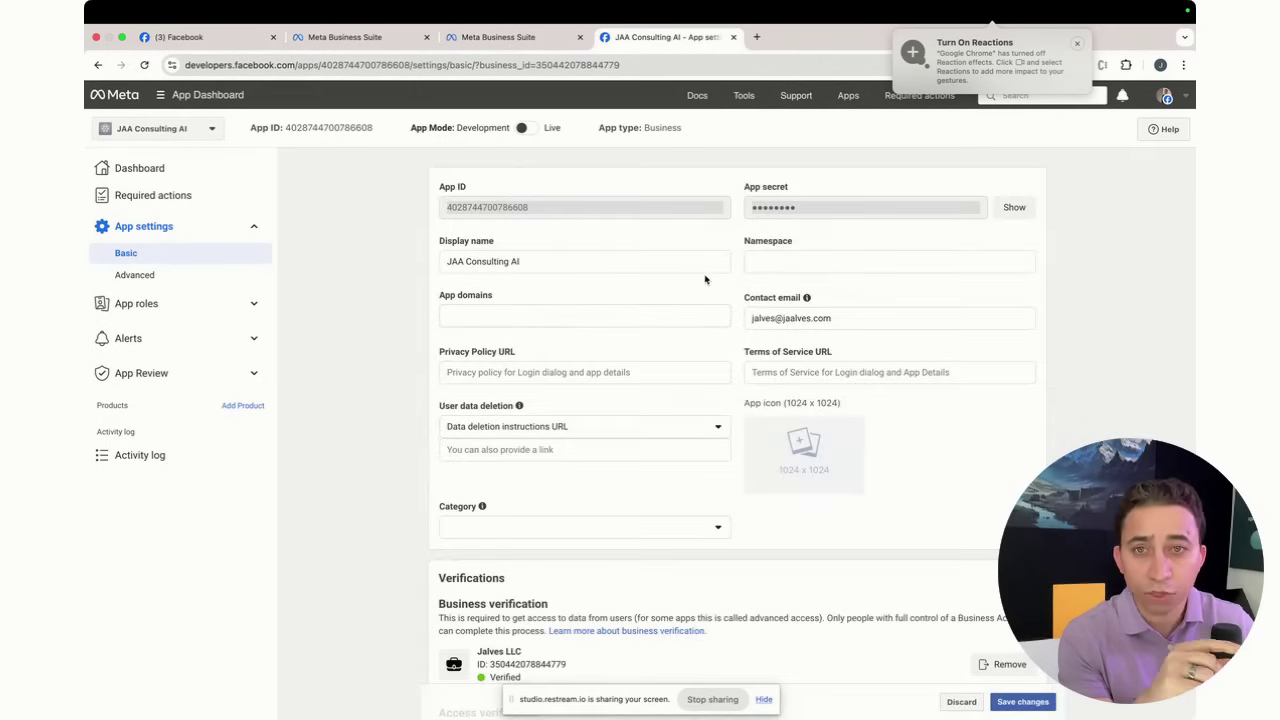
mouse_move(530, 133)
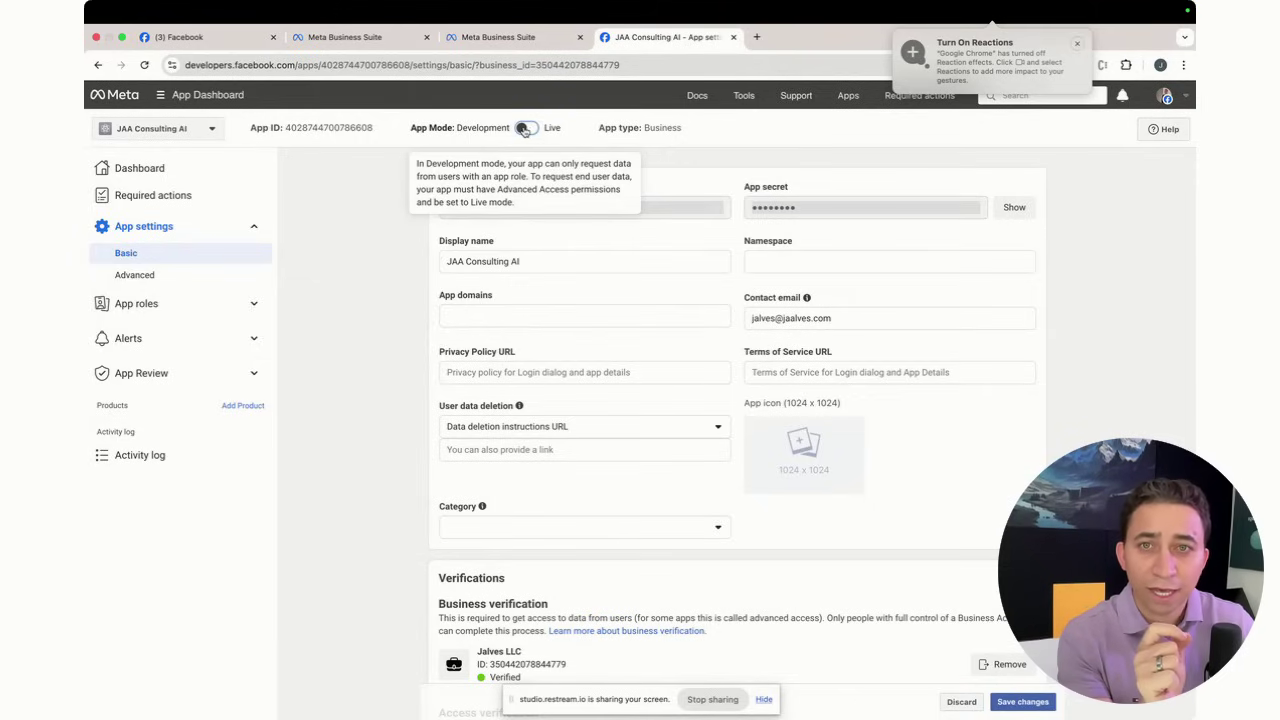
click(537, 131)
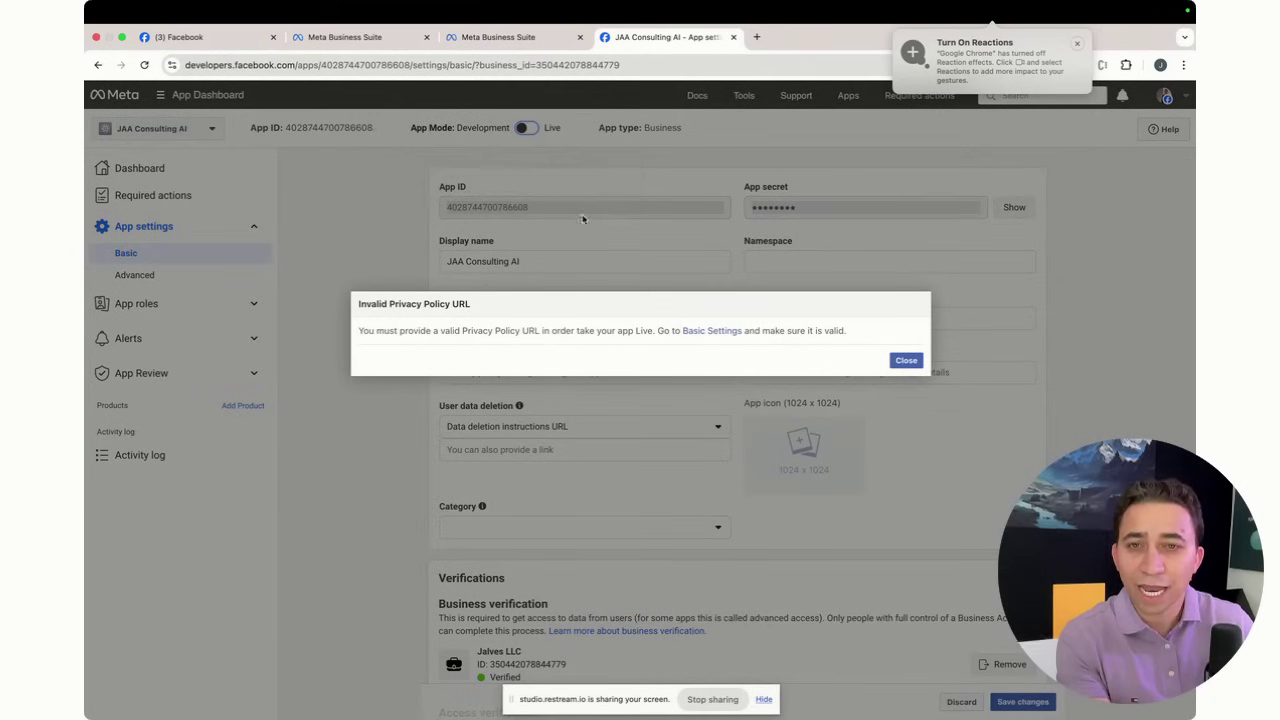
click(907, 364)
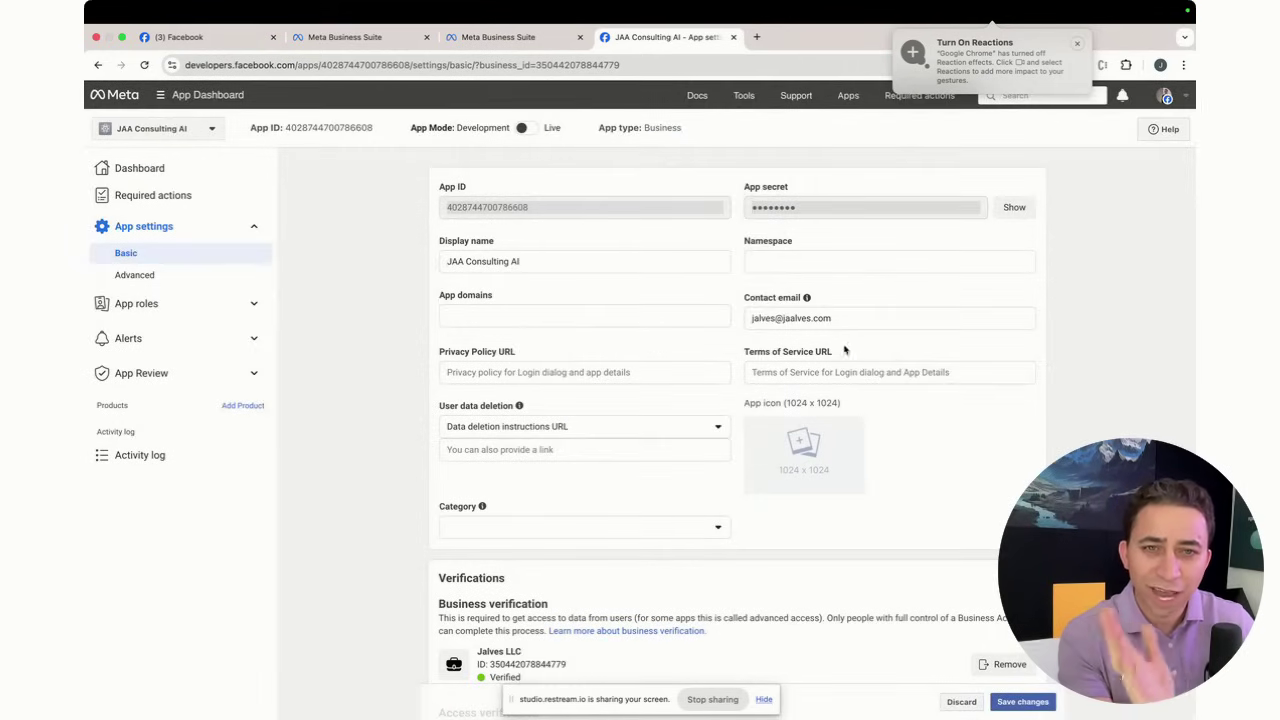
mouse_move(808, 457)
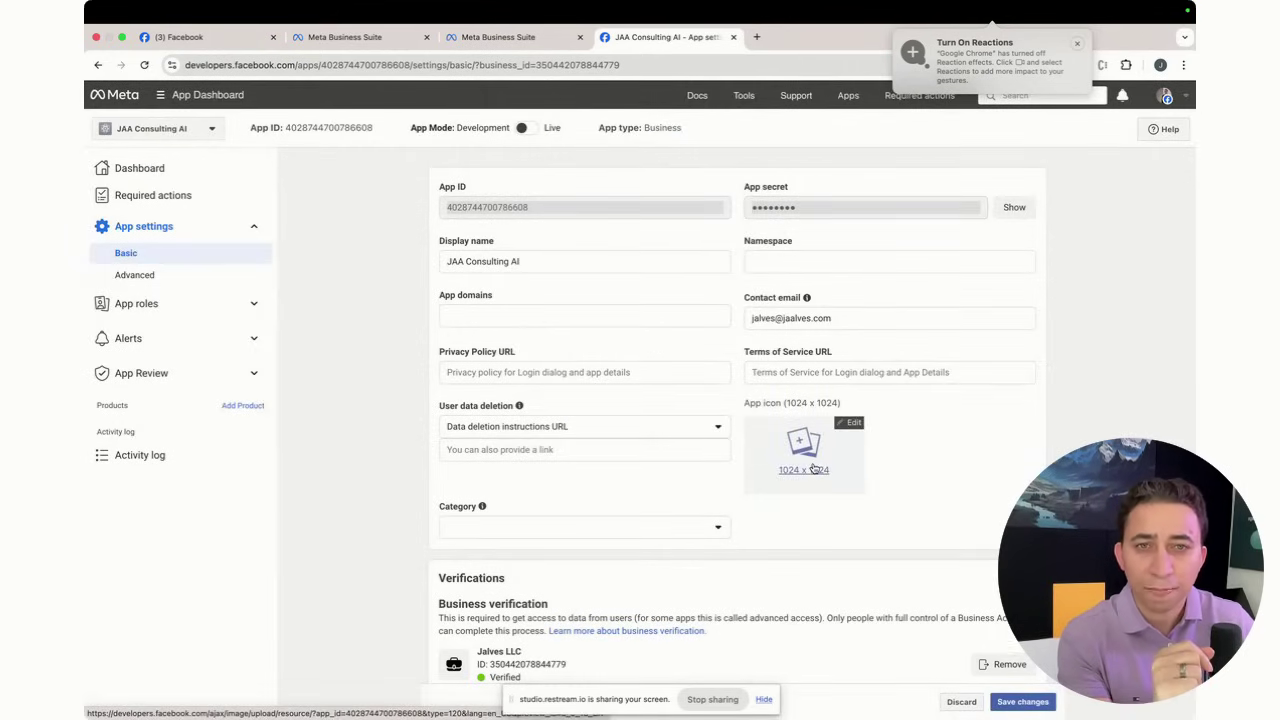
click(815, 468)
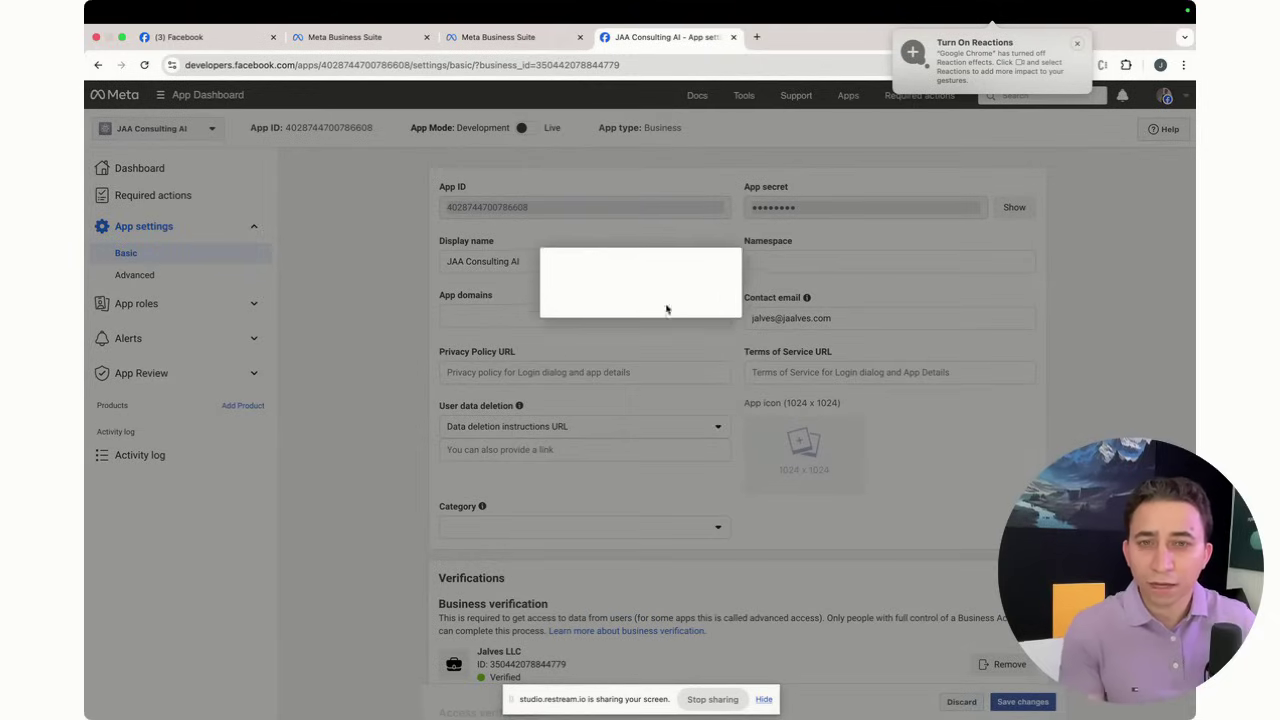
click(538, 307)
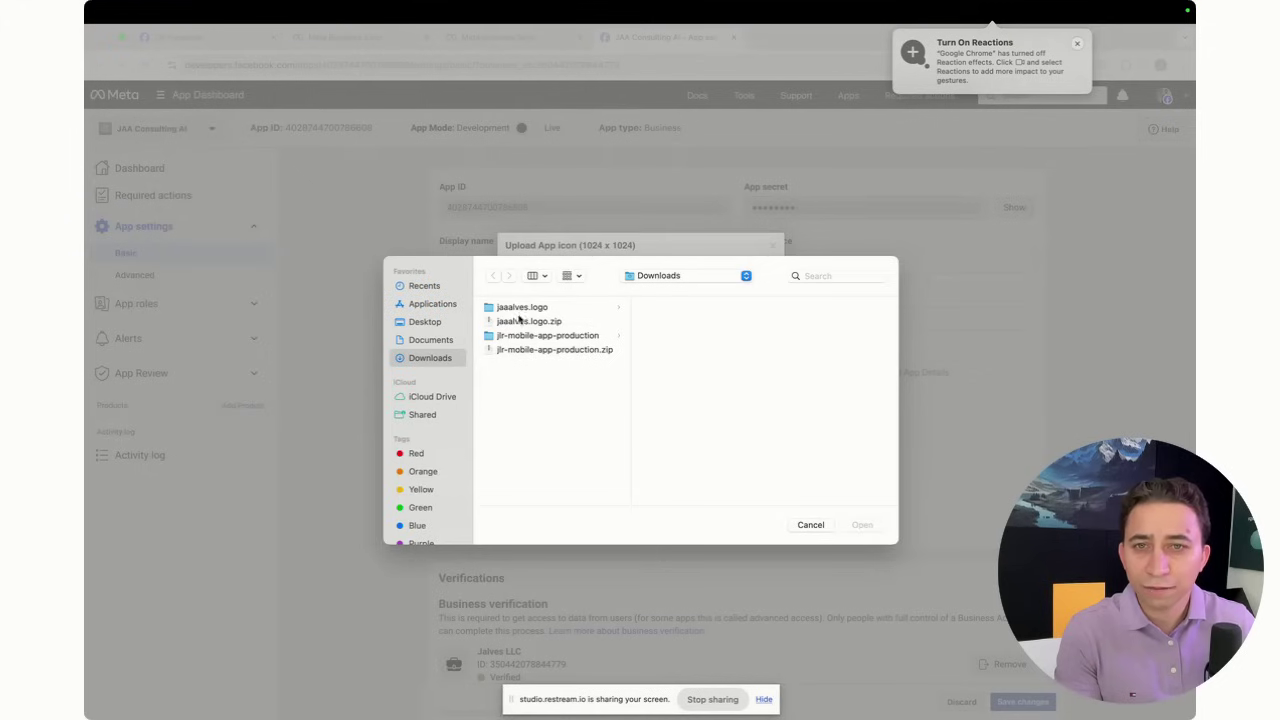
click(512, 308)
click(680, 308)
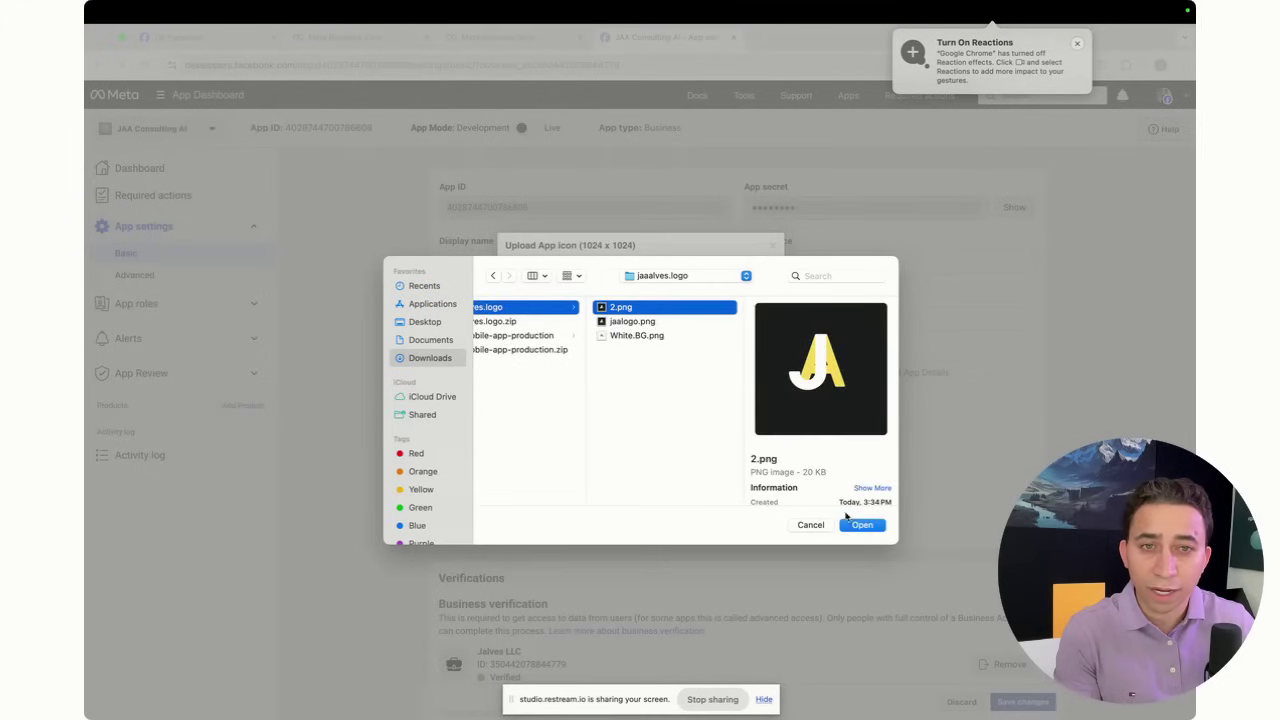
click(862, 525)
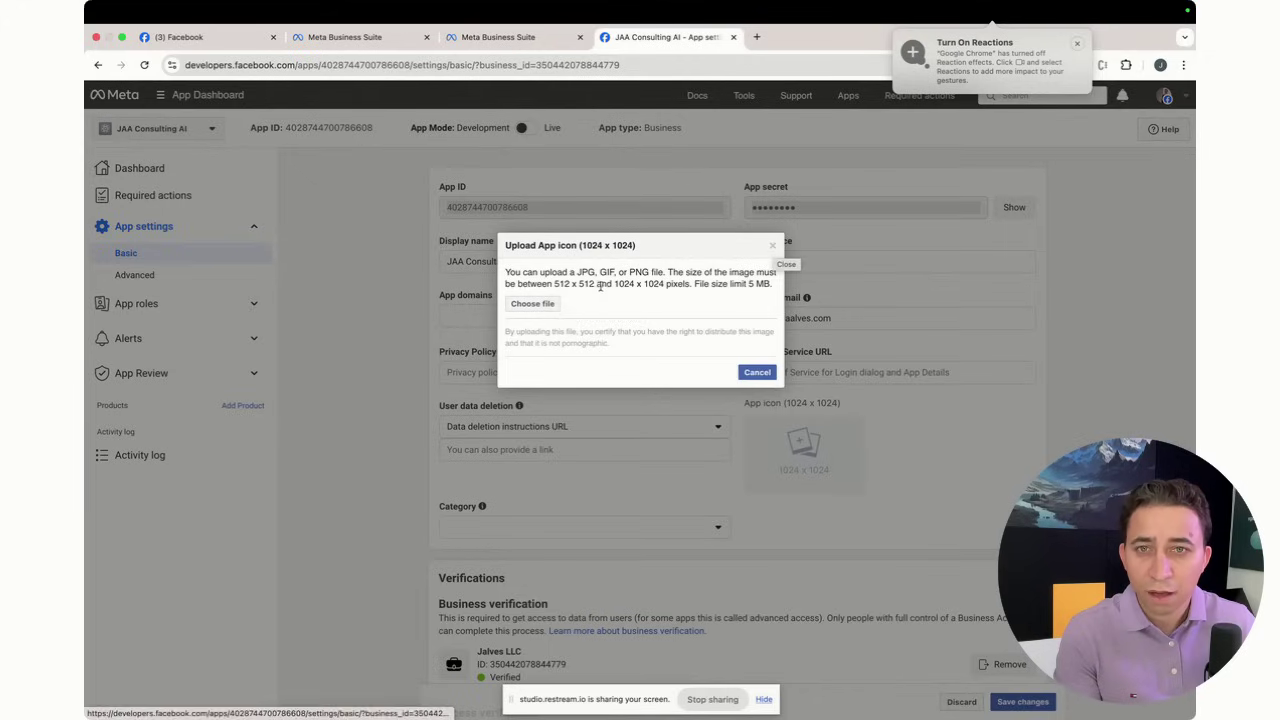
click(531, 303)
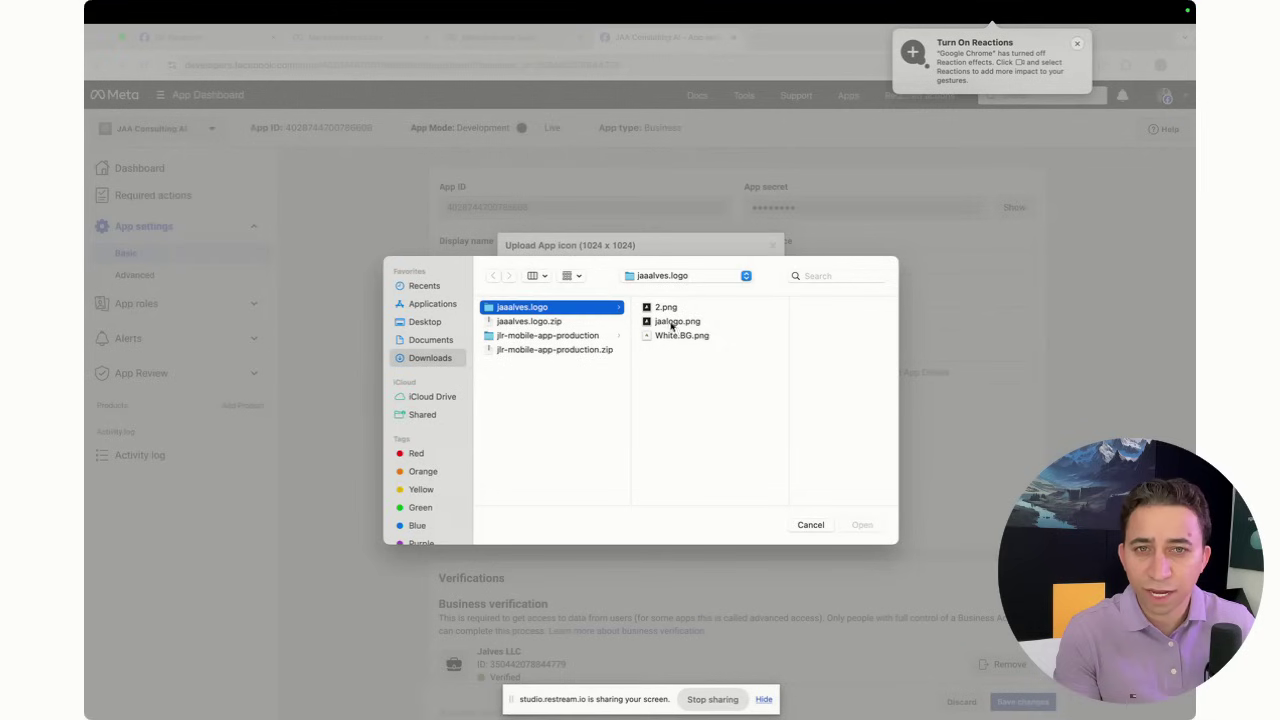
click(674, 322)
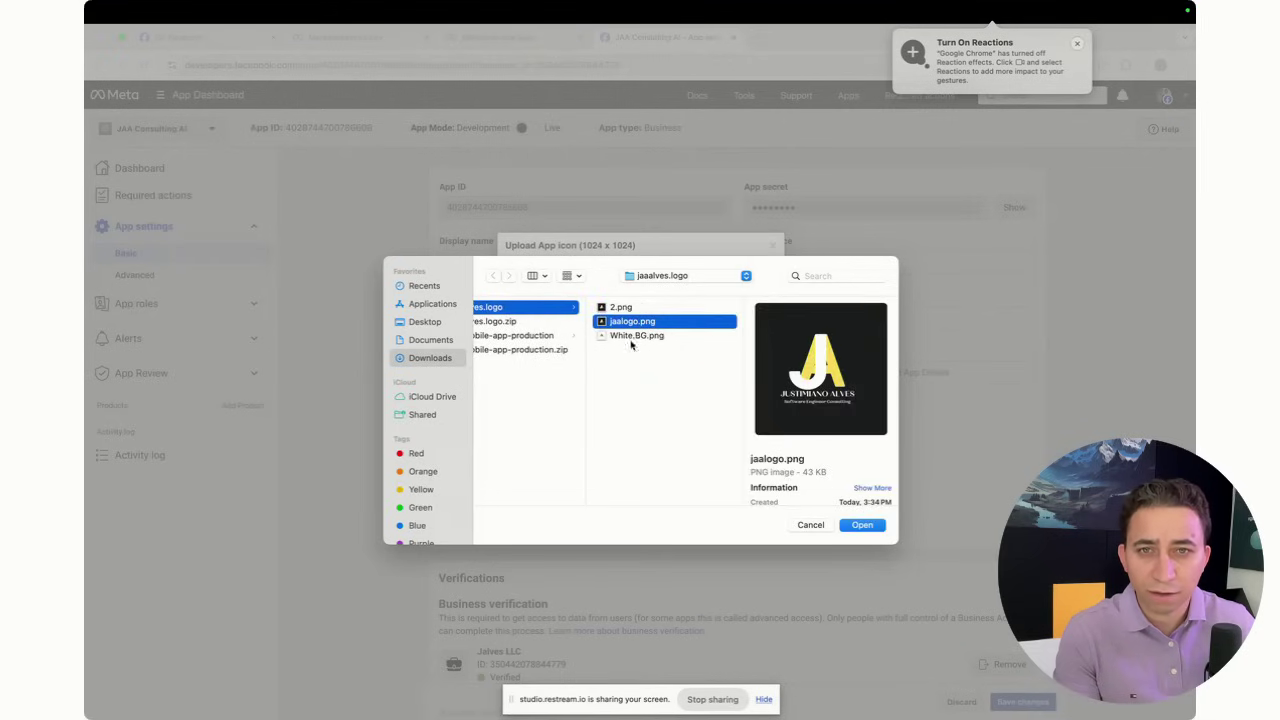
click(633, 337)
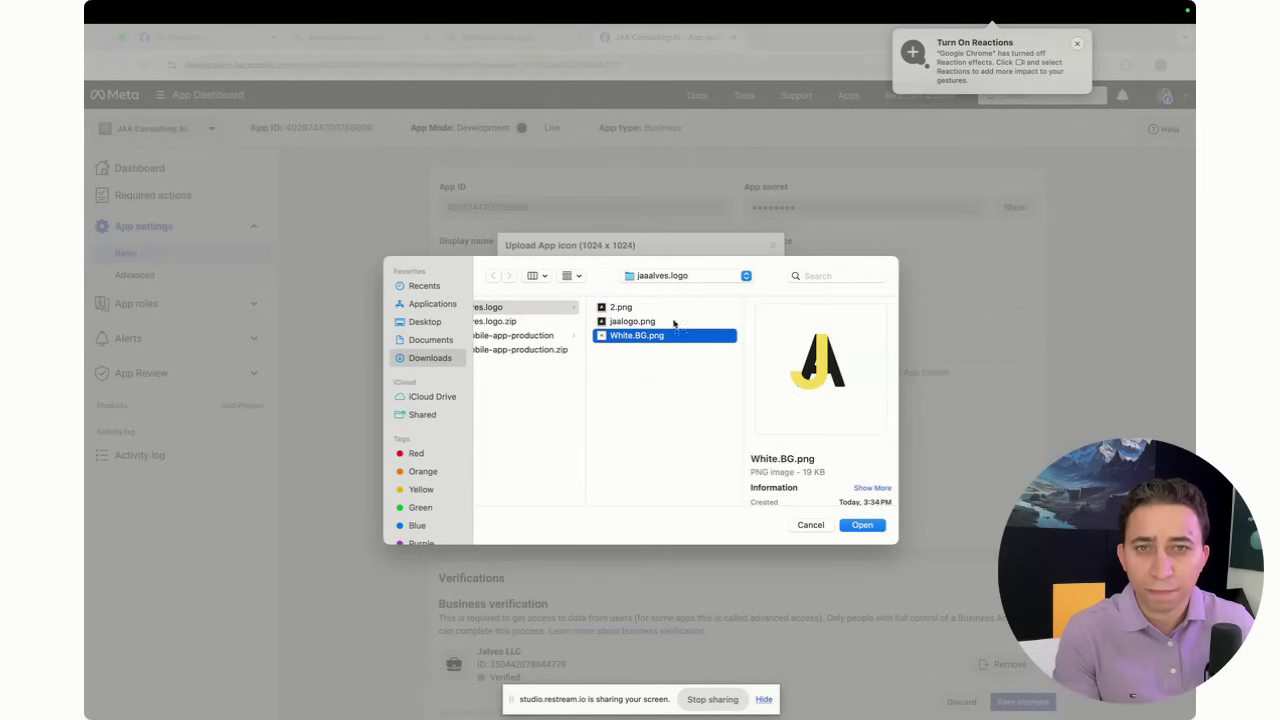
click(810, 525)
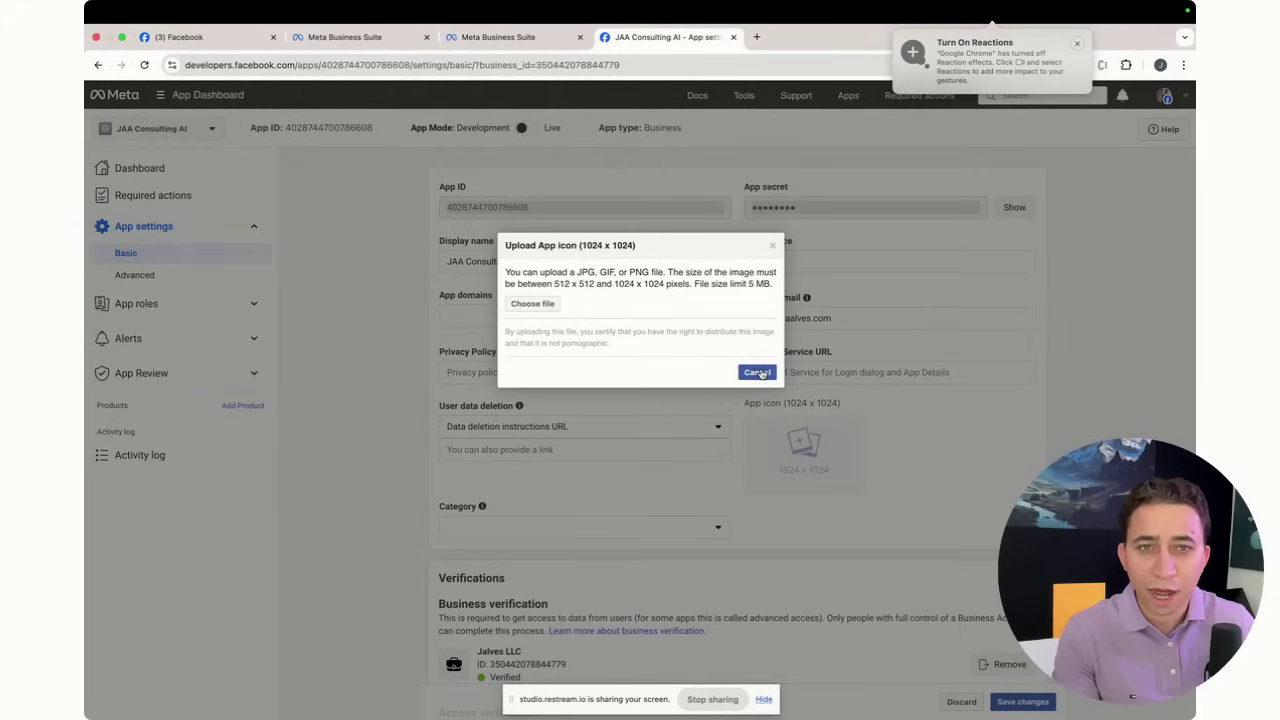
click(757, 372)
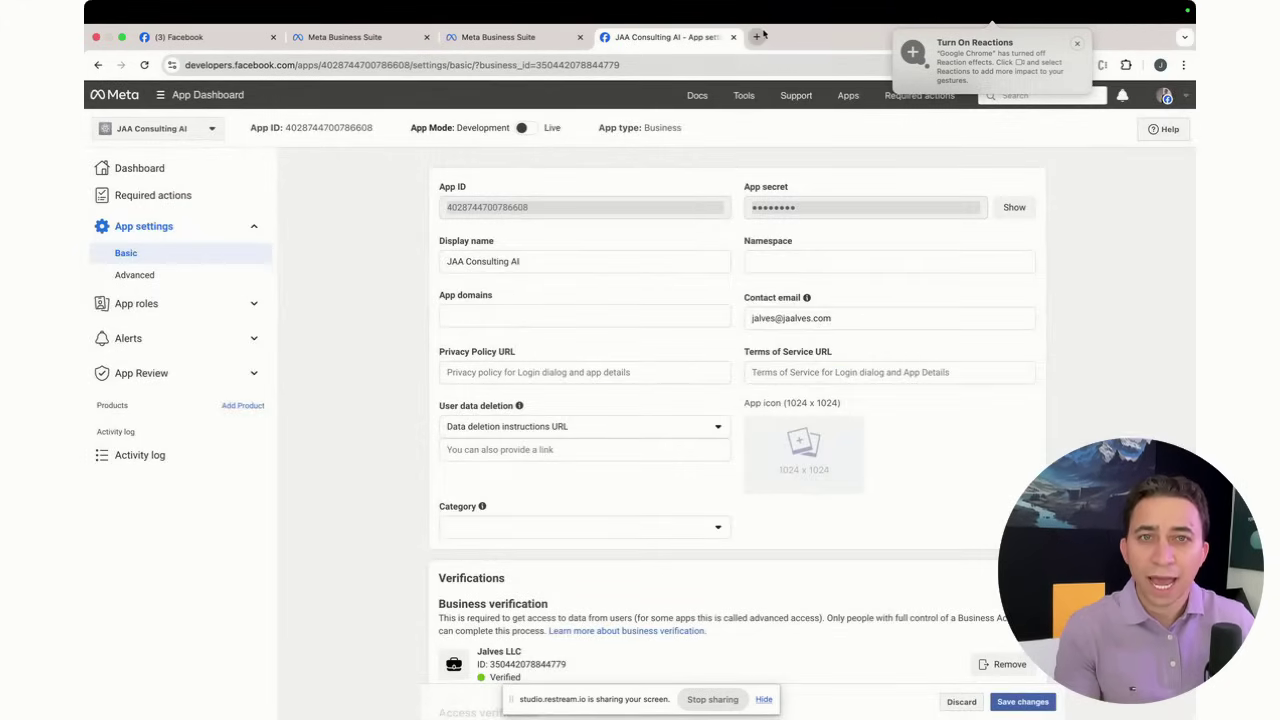
Load jaalves.com in a new tab and copy its privacy page URL, jaalves.com/privacy.
click(757, 37)
text(jaal)
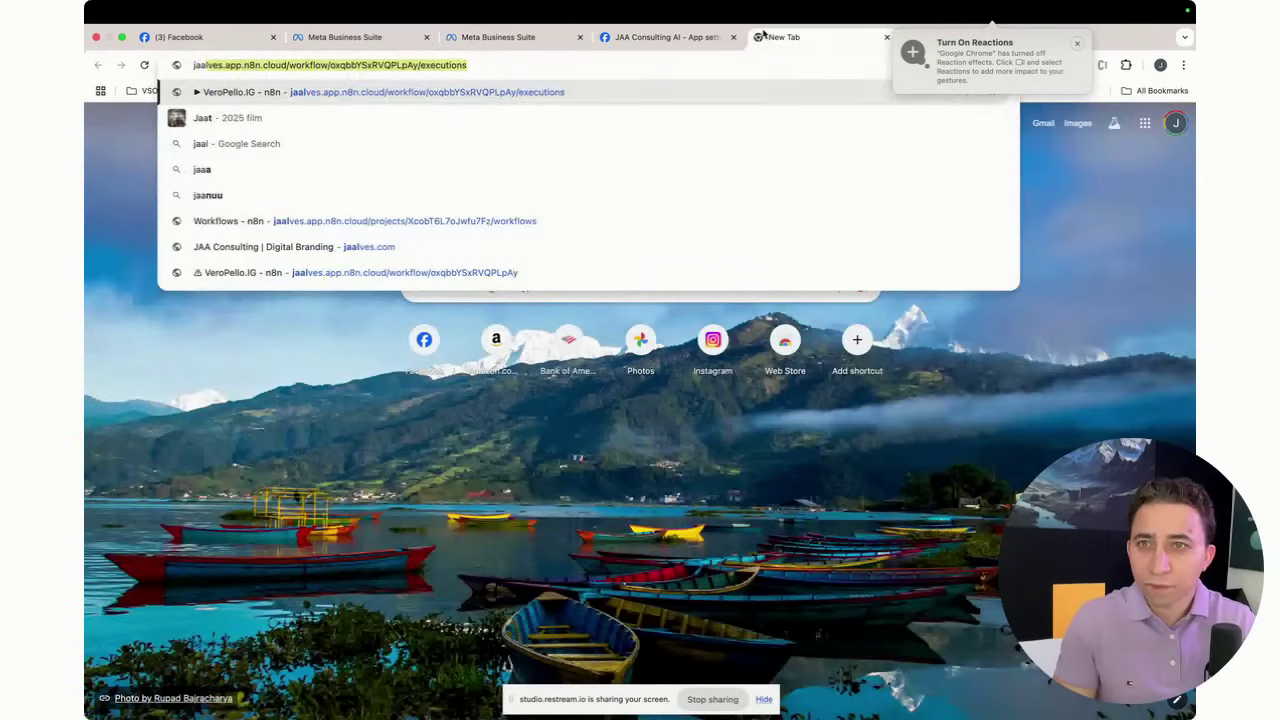
text(ves.com)
key(Return)
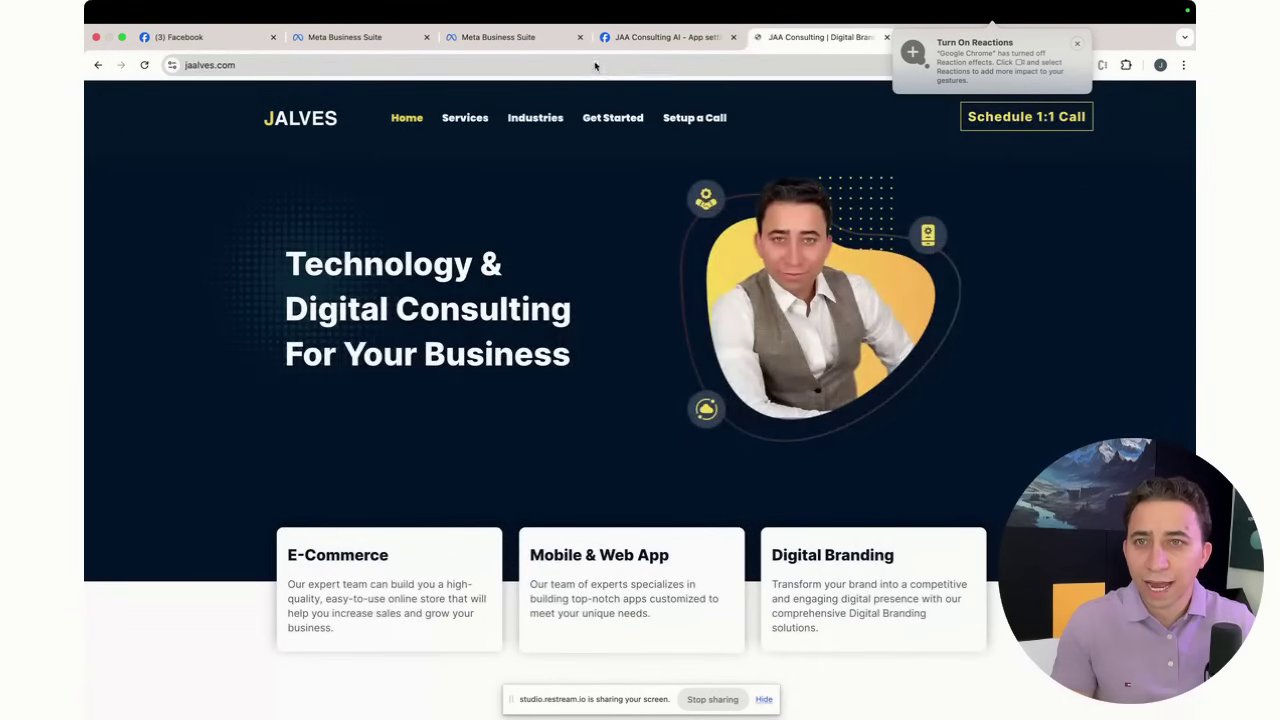
click(600, 64)
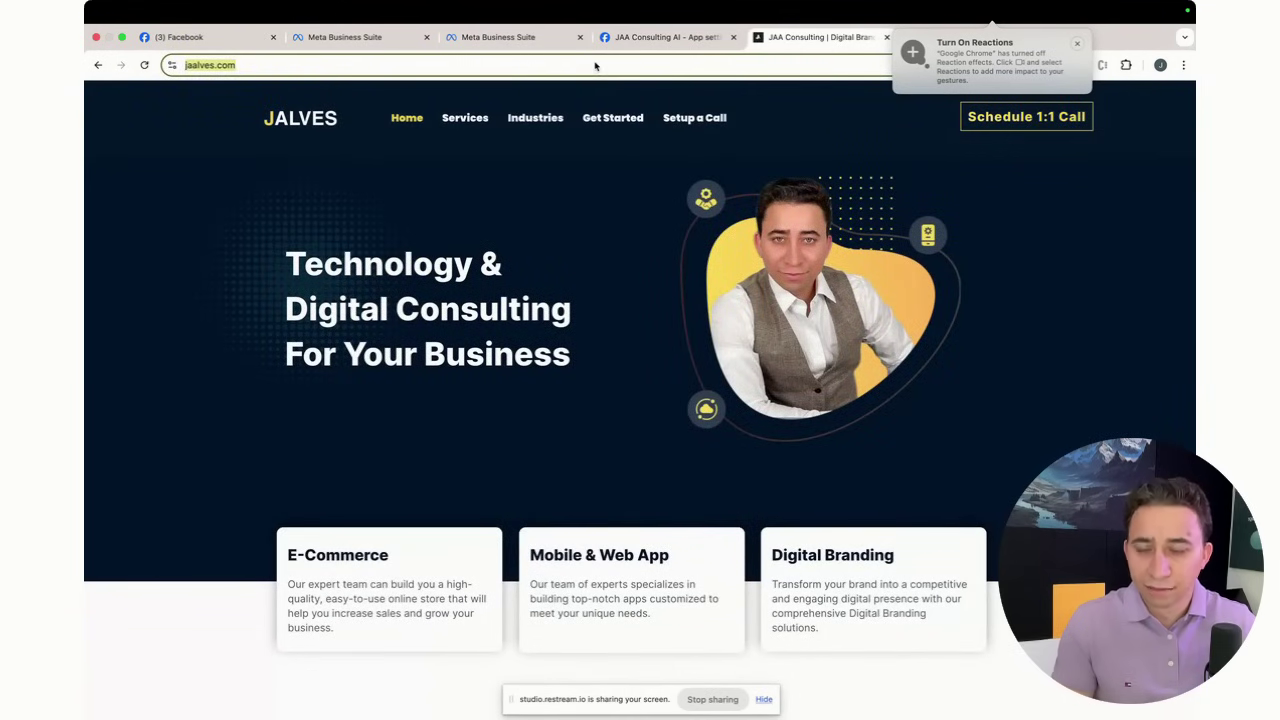
scroll(620, 289, down, 15)
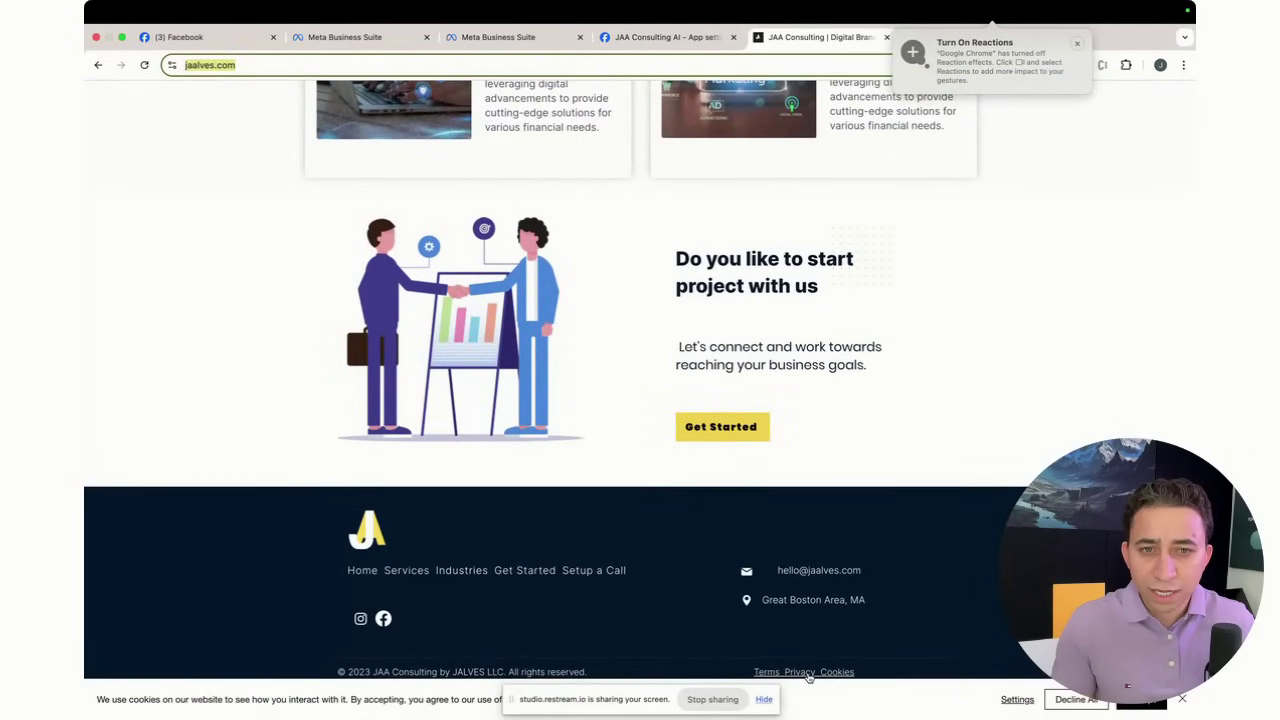
click(809, 674)
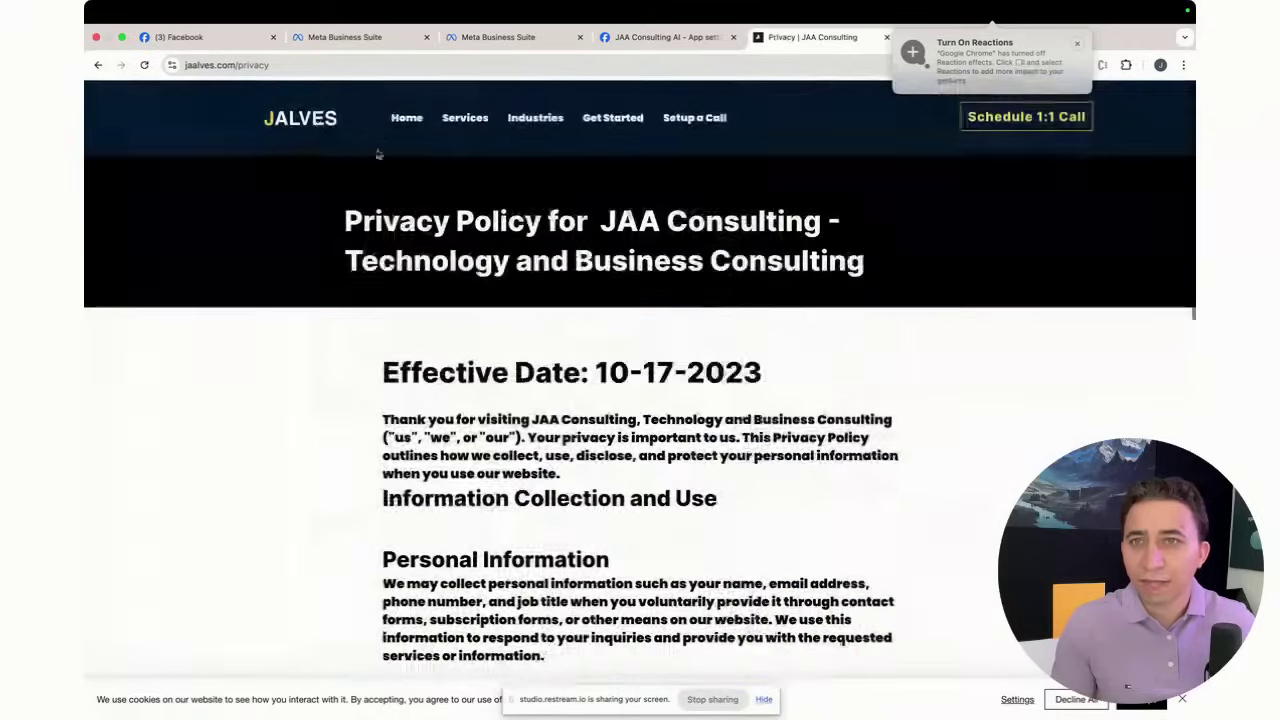
click(297, 64)
key(ctrl+c)
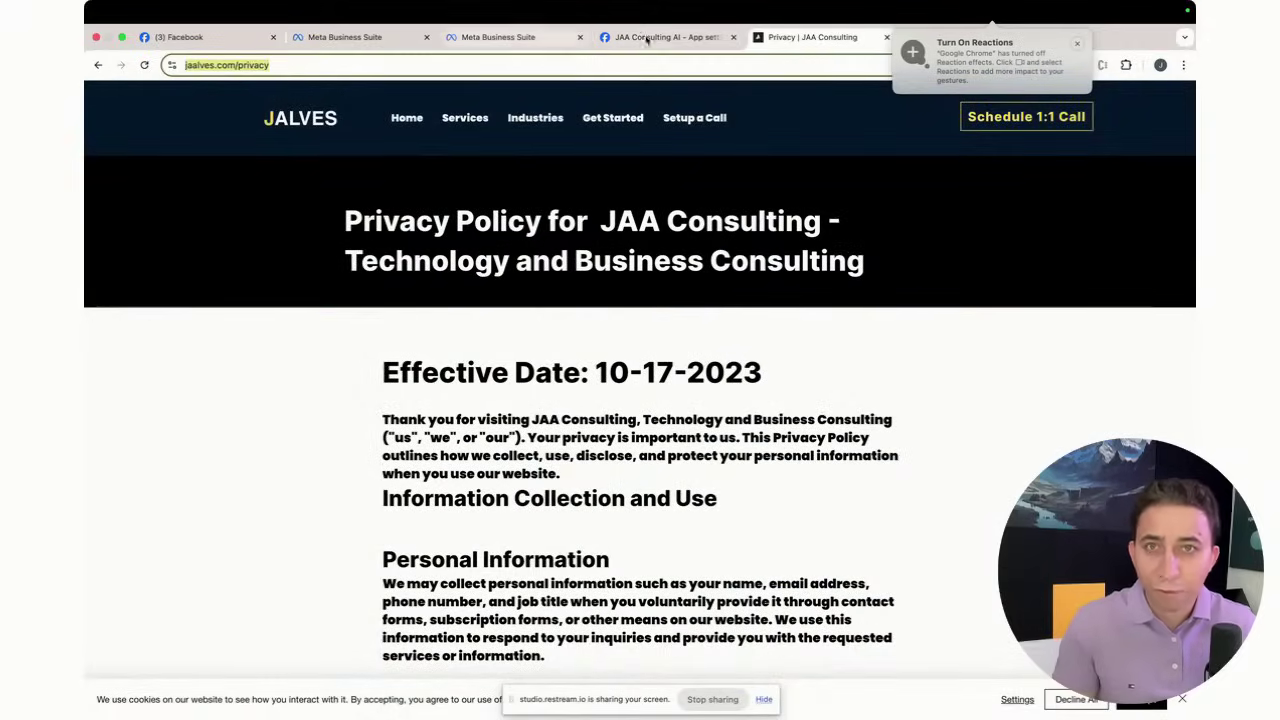
click(660, 39)
click(514, 372)
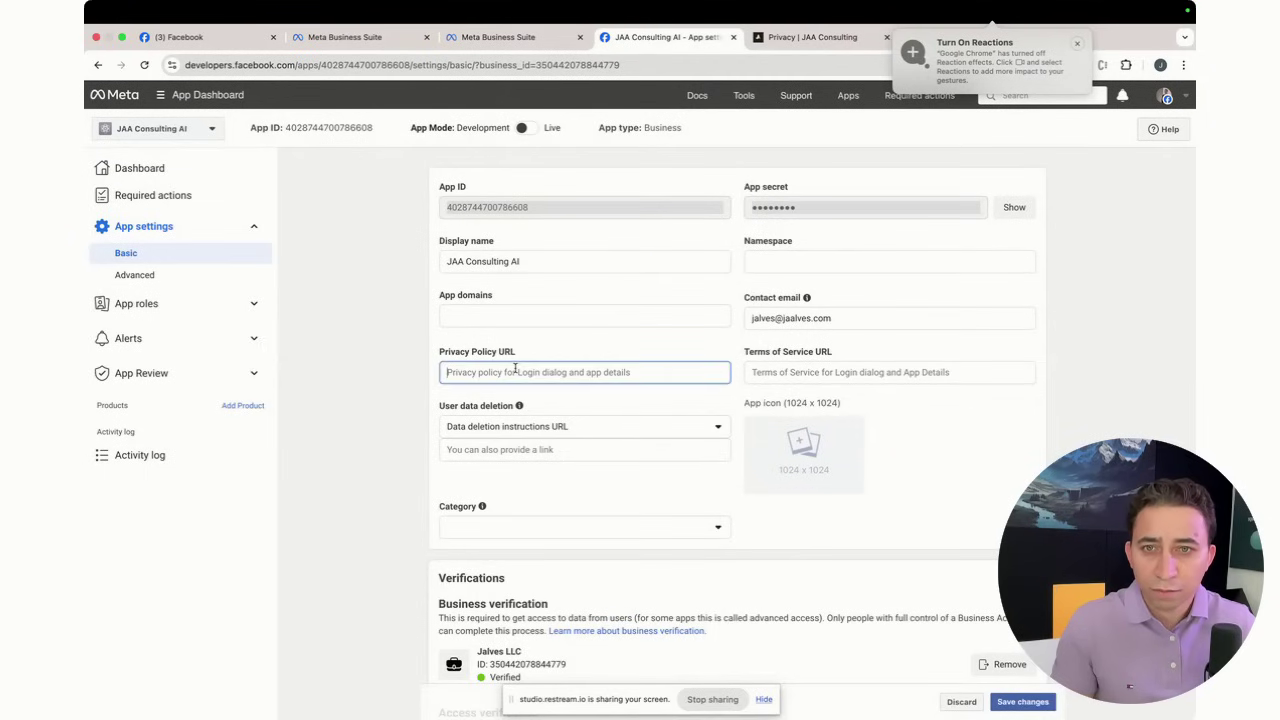
key(ctrl+v)
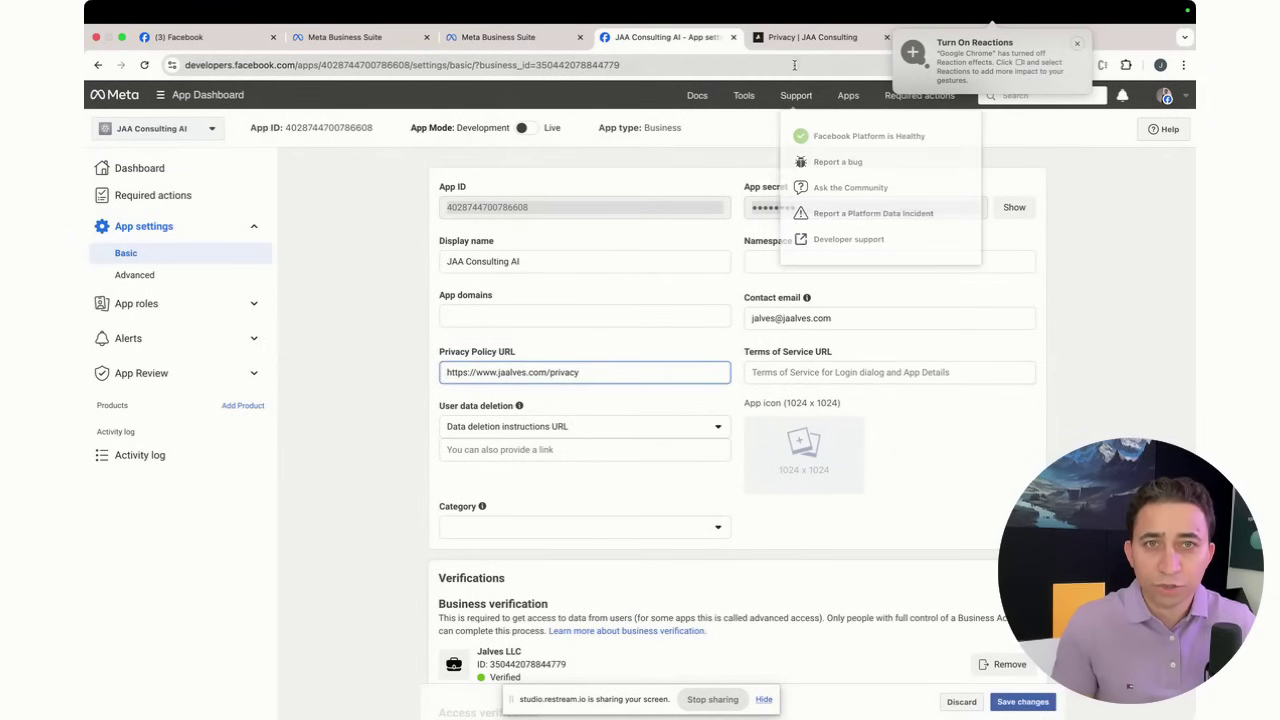
click(786, 40)
scroll(754, 471, down, 15)
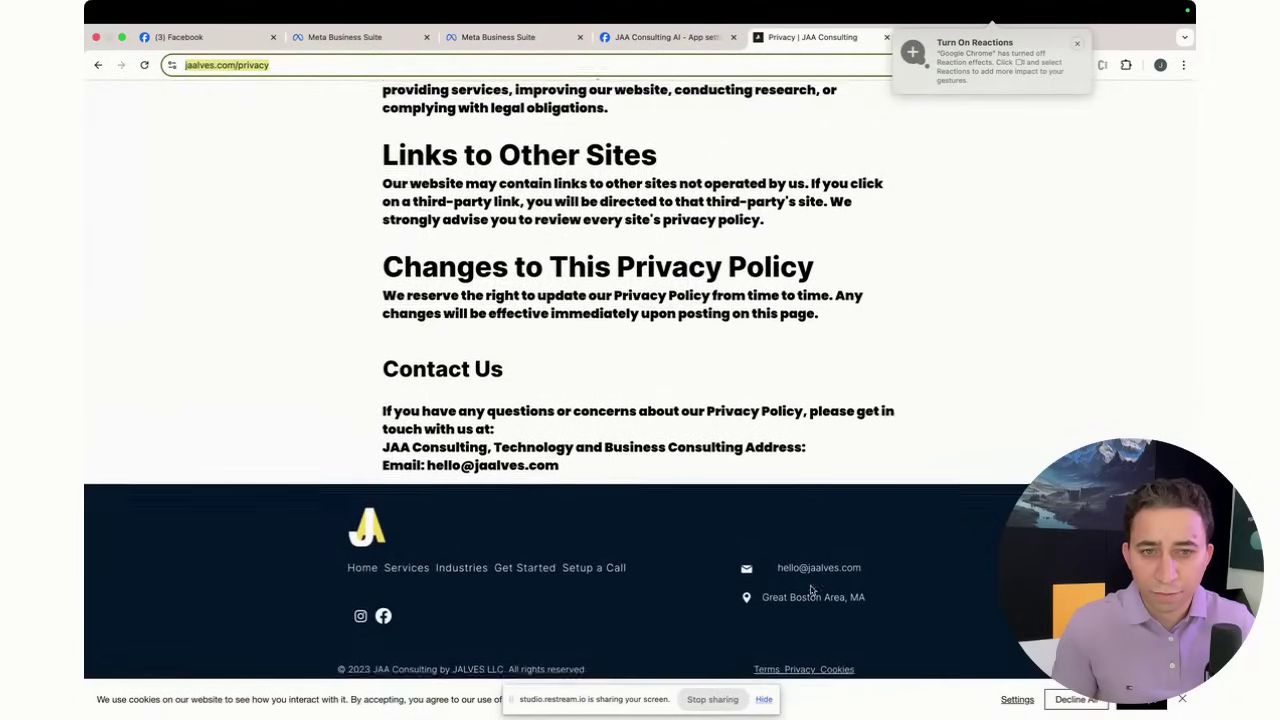
click(766, 673)
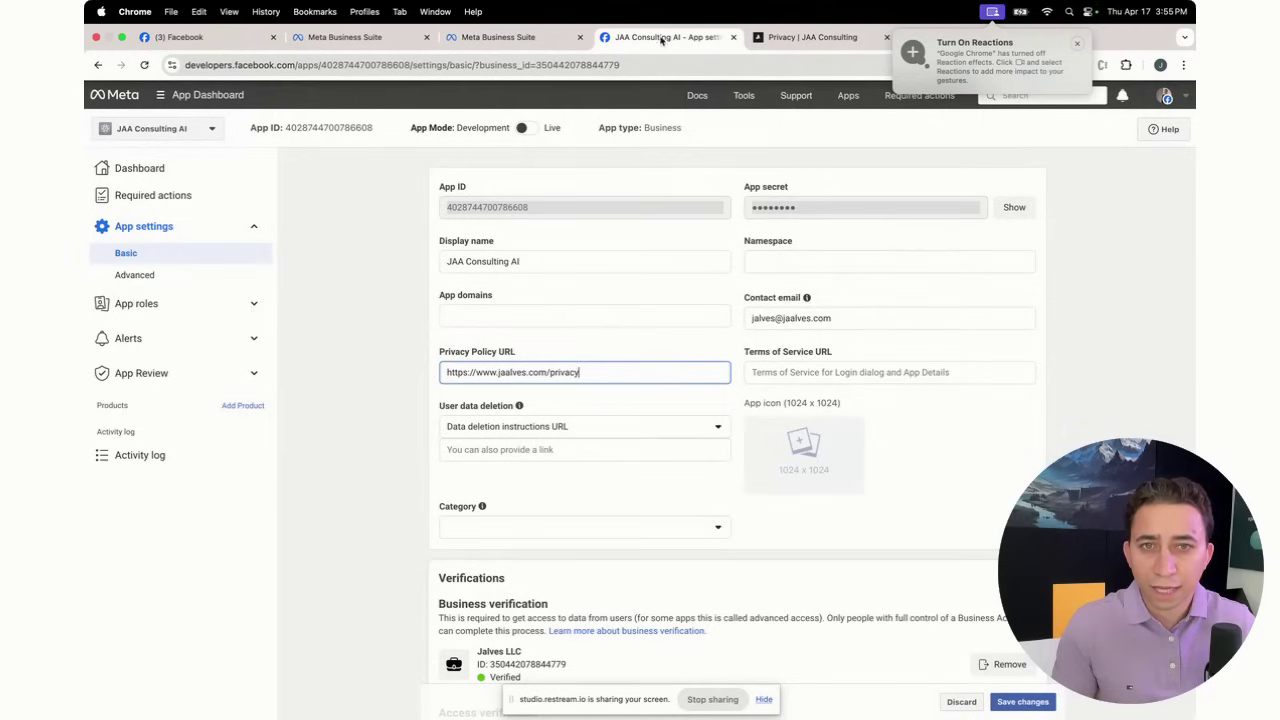
click(660, 37)
click(820, 378)
key(super+v)
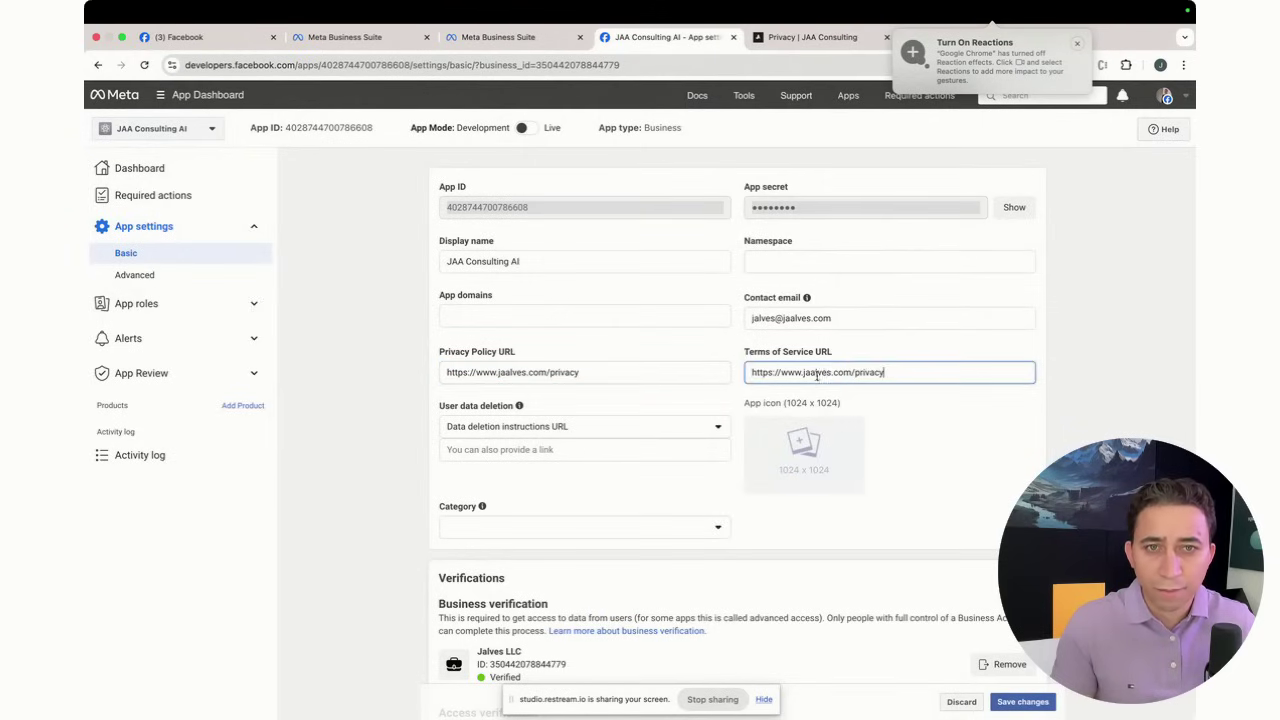
click(543, 428)
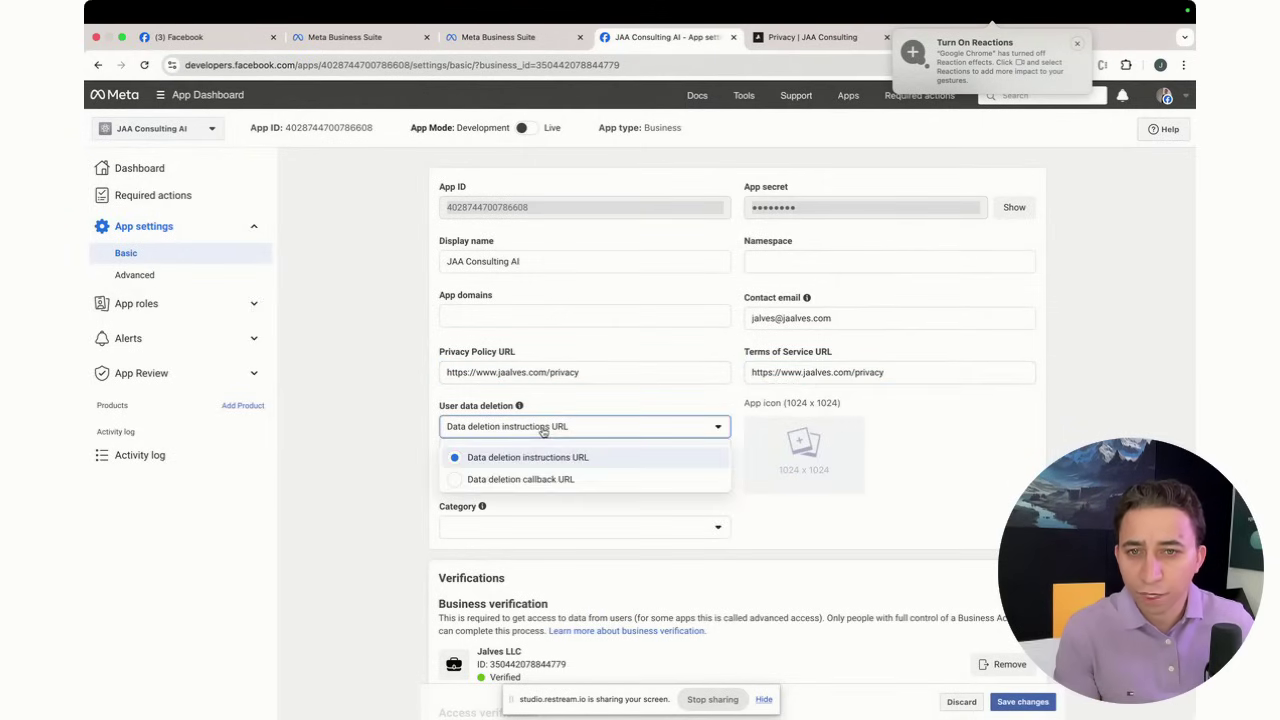
click(543, 428)
click(548, 449)
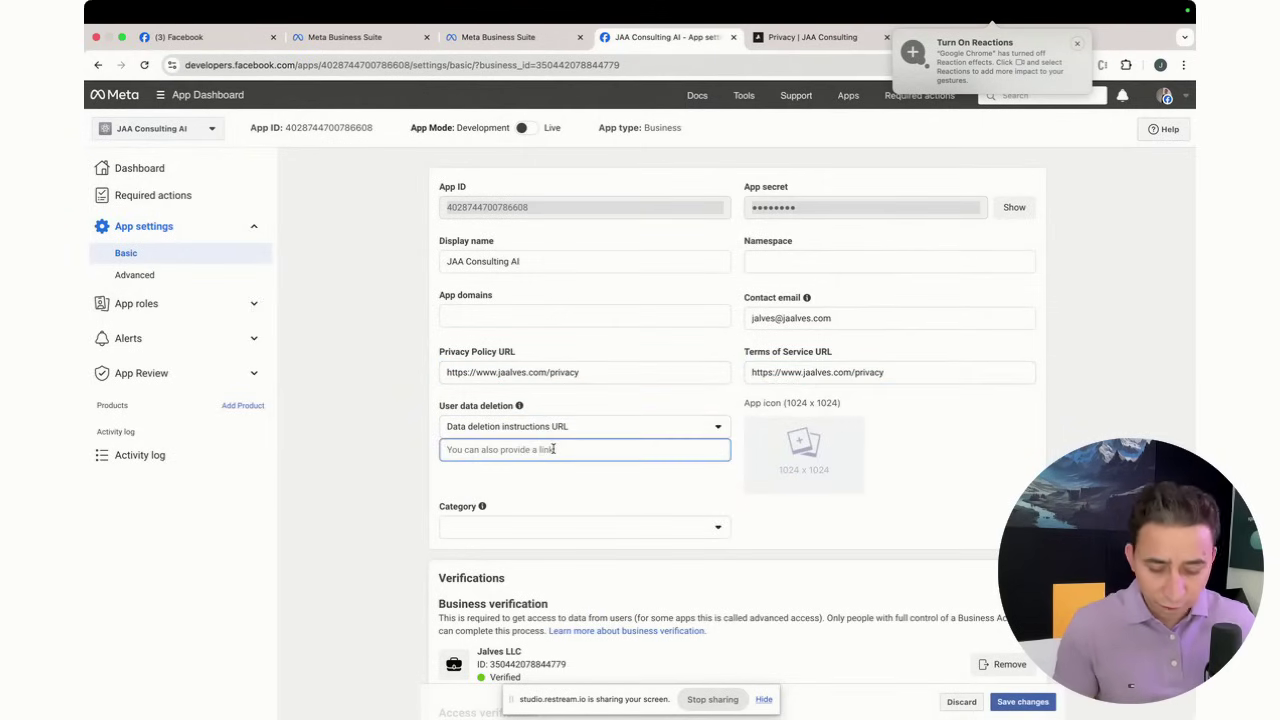
text(jaal)
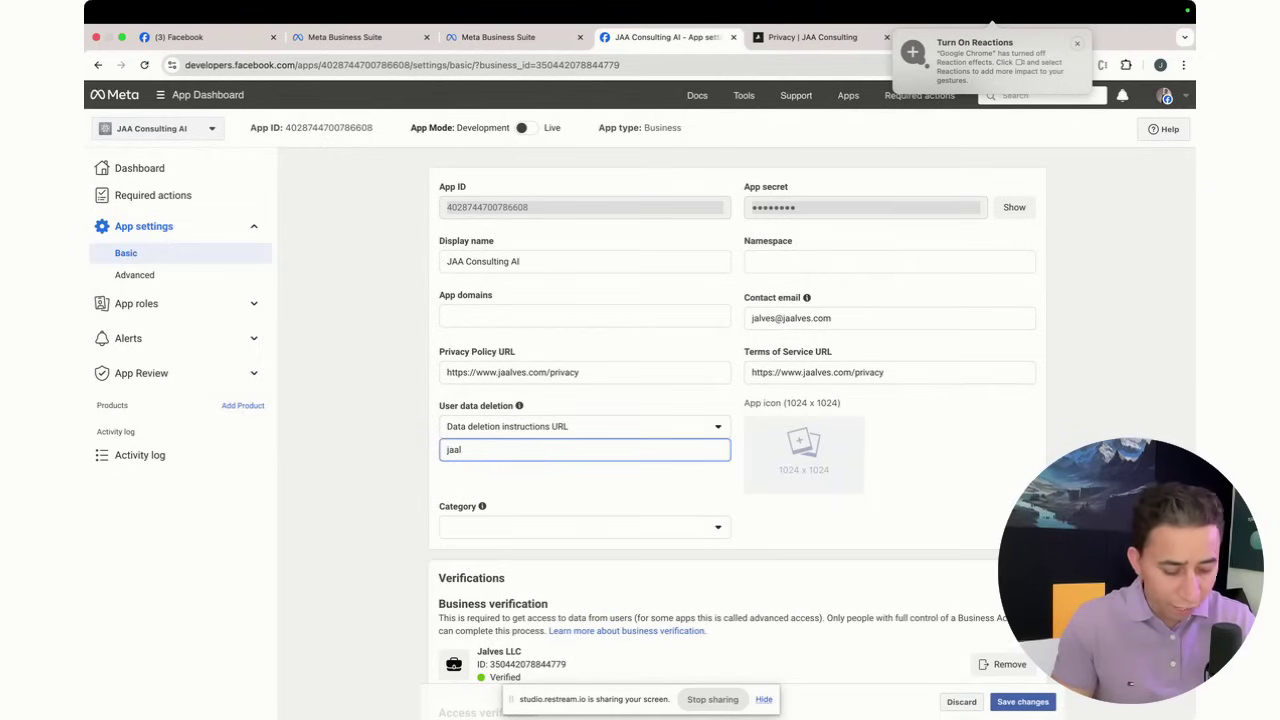
key(BackSpace)
key(BackSpace)
key(BackSpace)
key(BackSpace)
key(super+v)
key(BackSpace)
key(BackSpace)
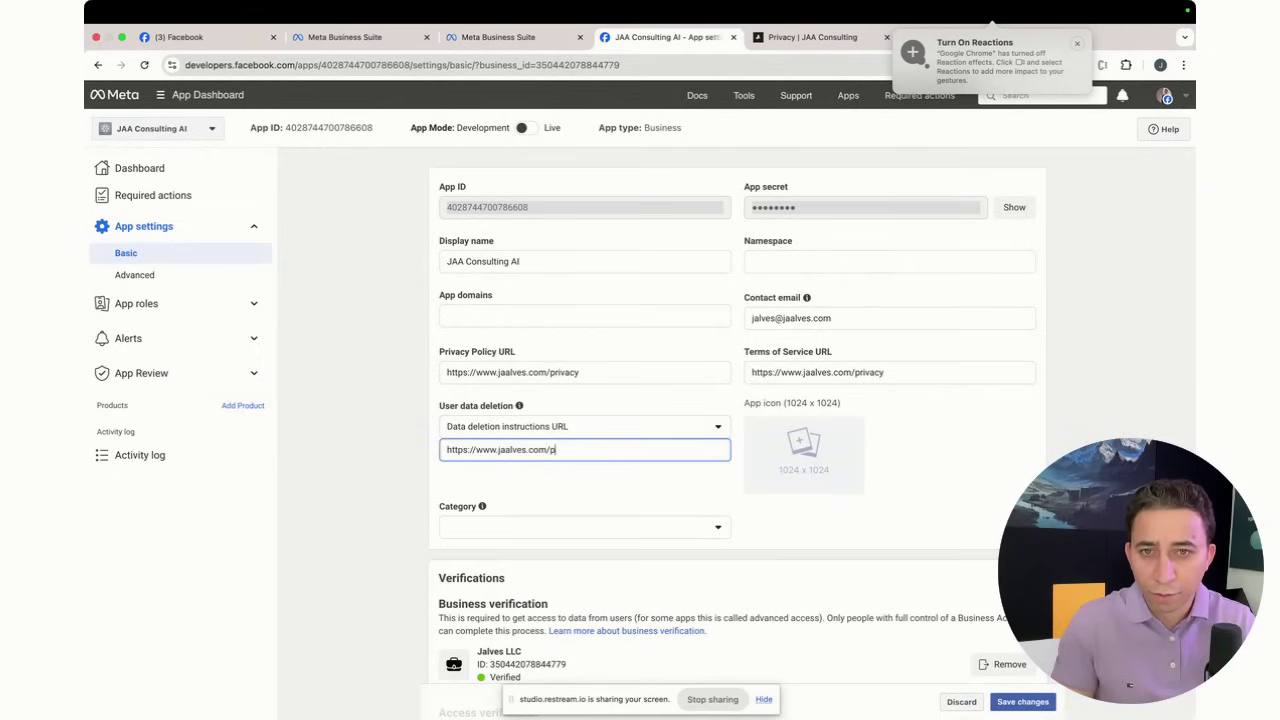
key(BackSpace)
key(BackSpace)
click(536, 529)
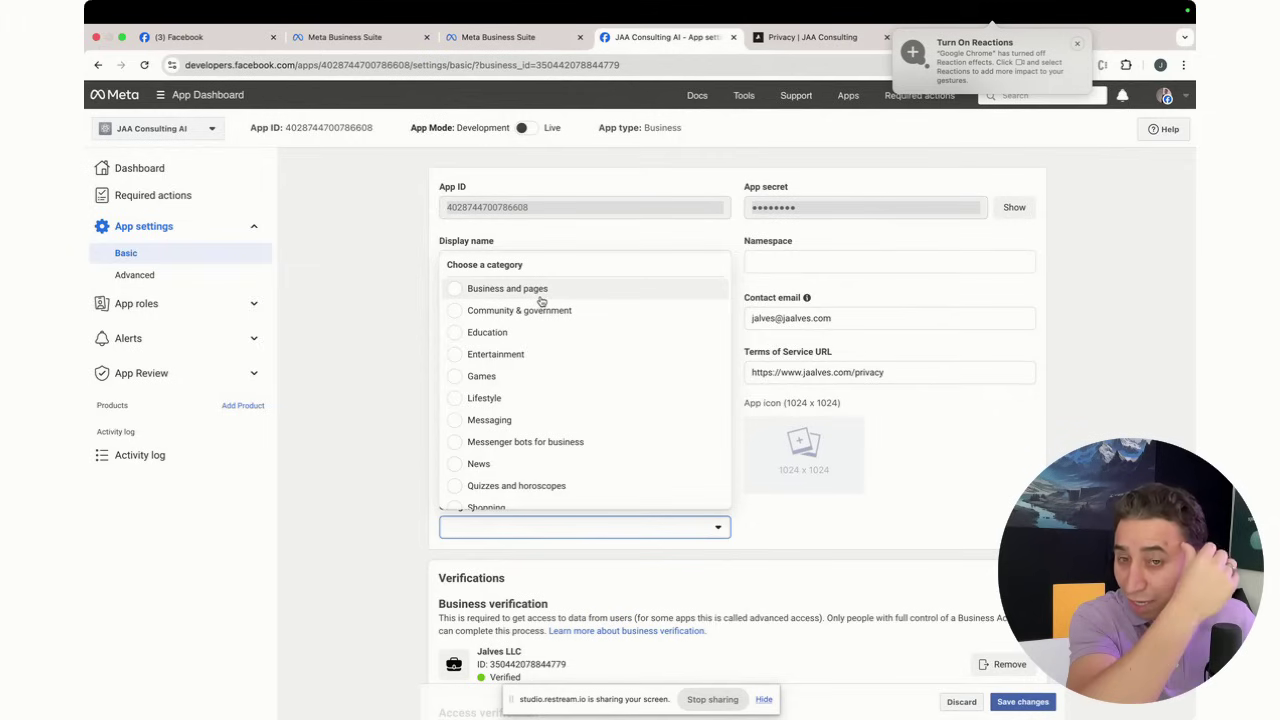
Choose Utility & productivity as the app category.
scroll(541, 301, down, 5)
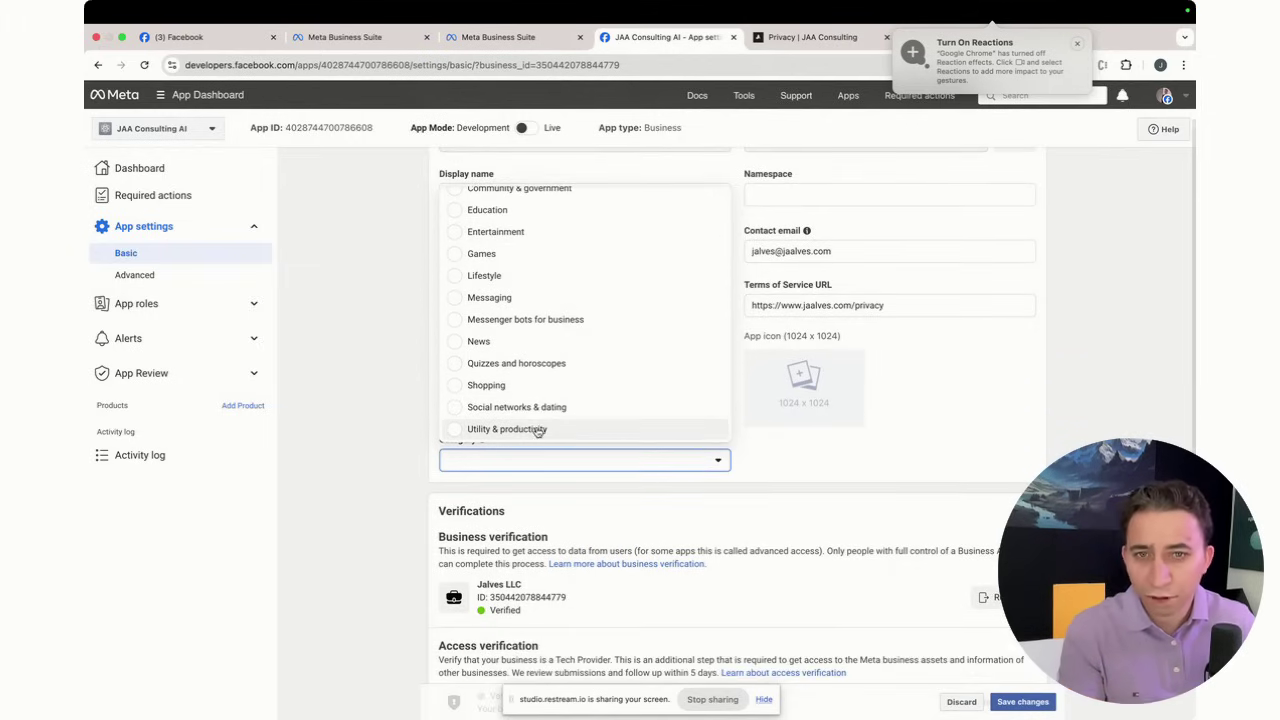
click(538, 429)
scroll(646, 371, up, 2)
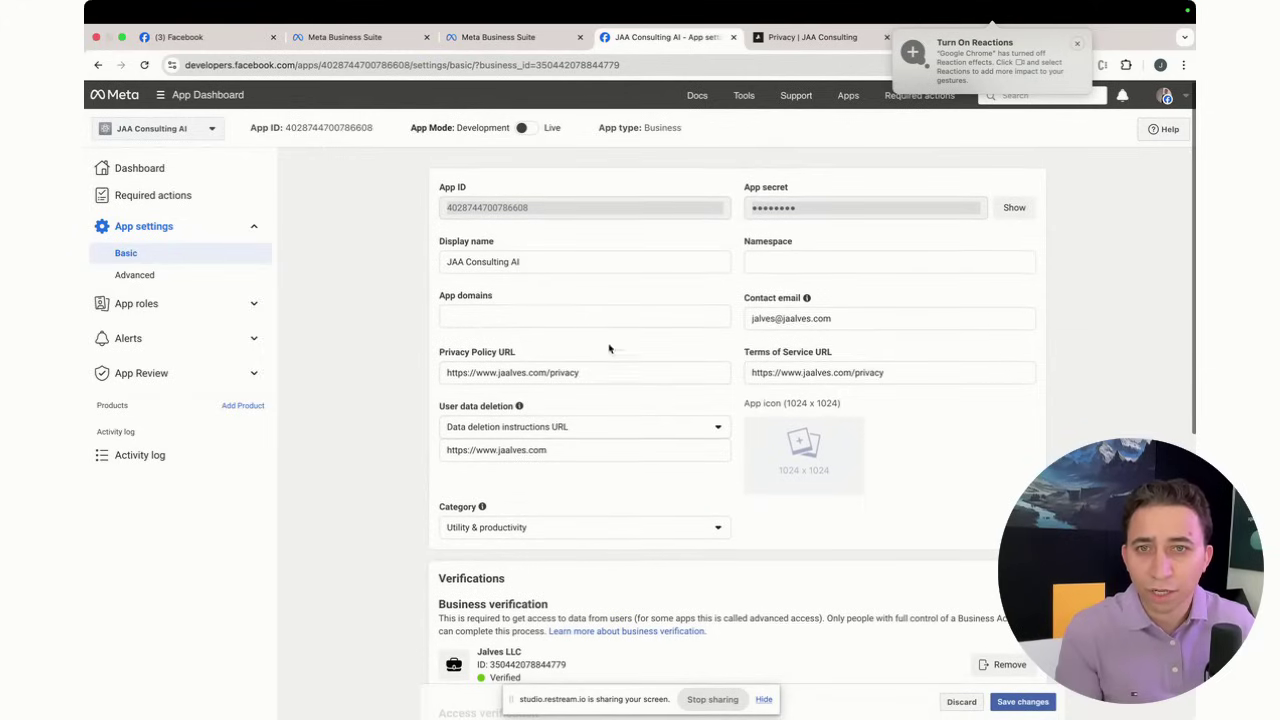
Set the namespace to JAAConsulting and add jaalves.com as an app domain.
click(840, 262)
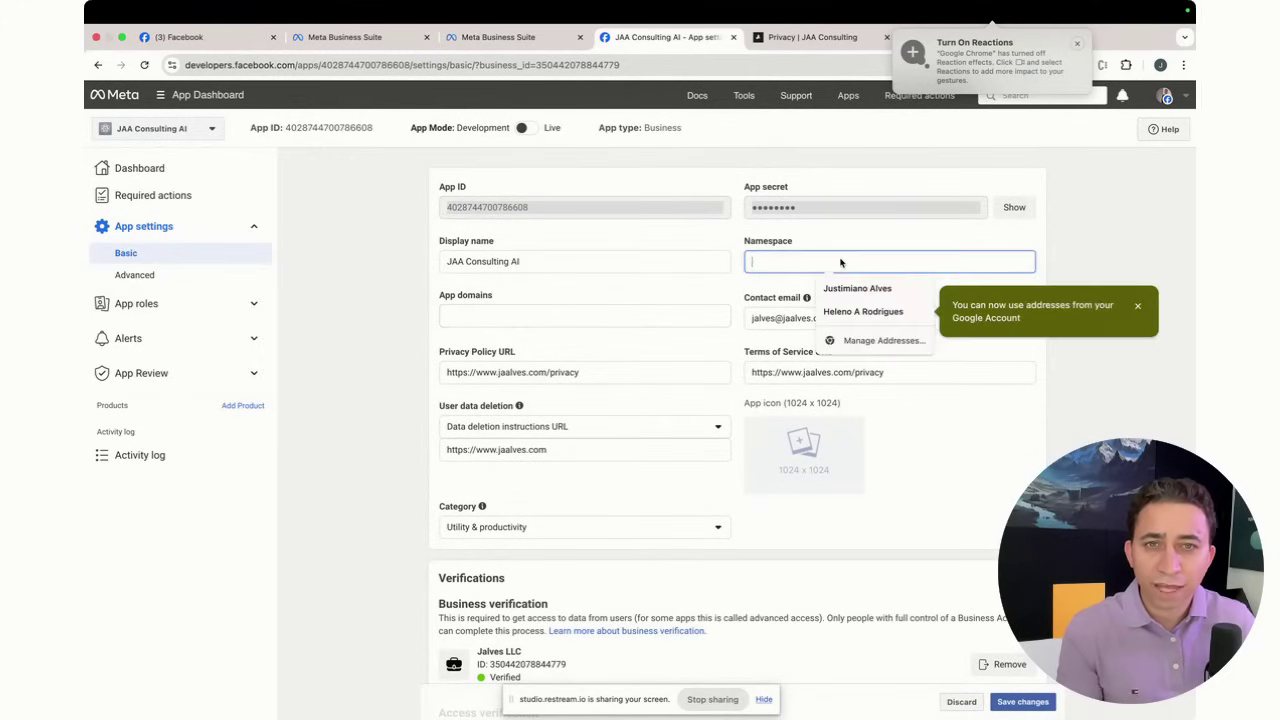
text(JAA)
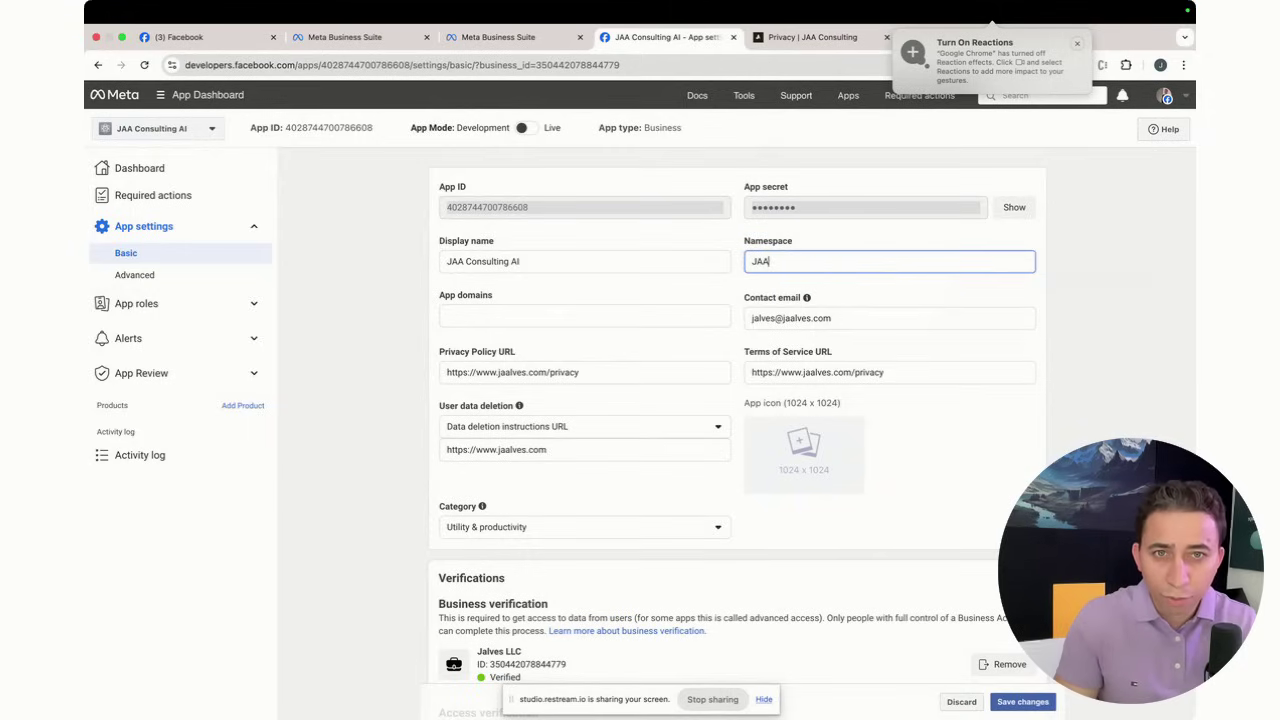
text(Consulting)
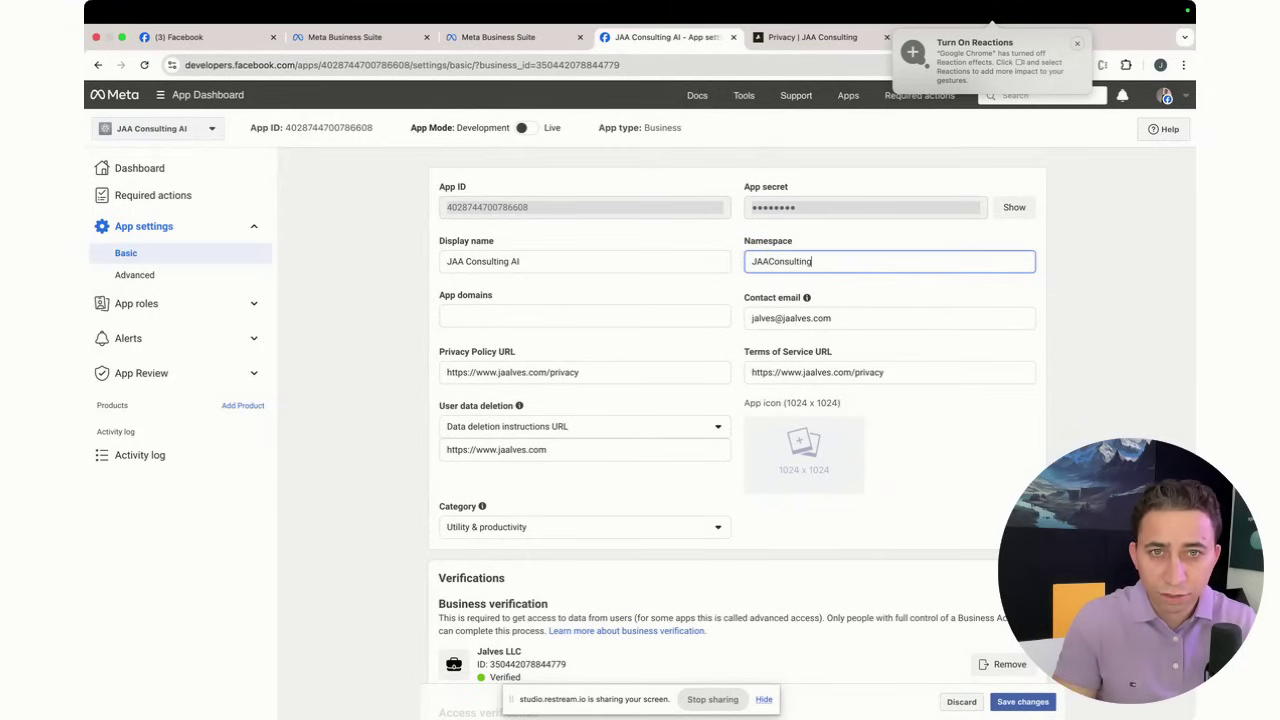
click(632, 320)
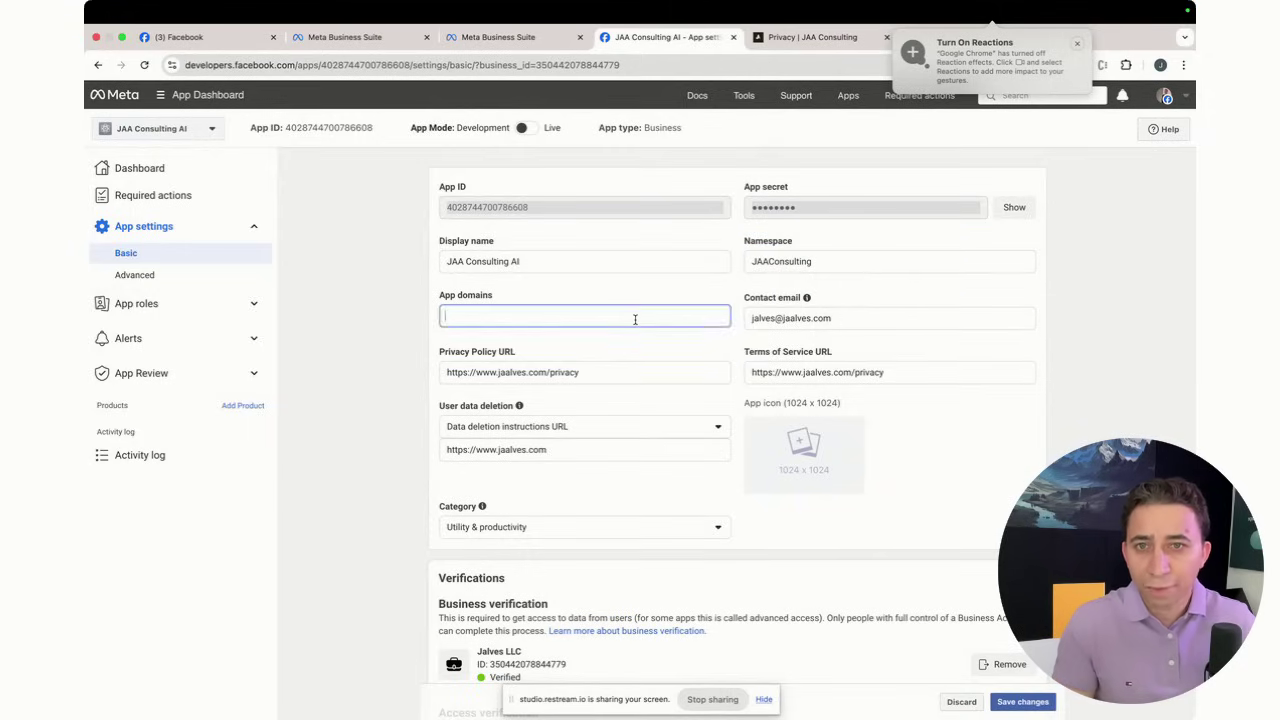
text(jaal)
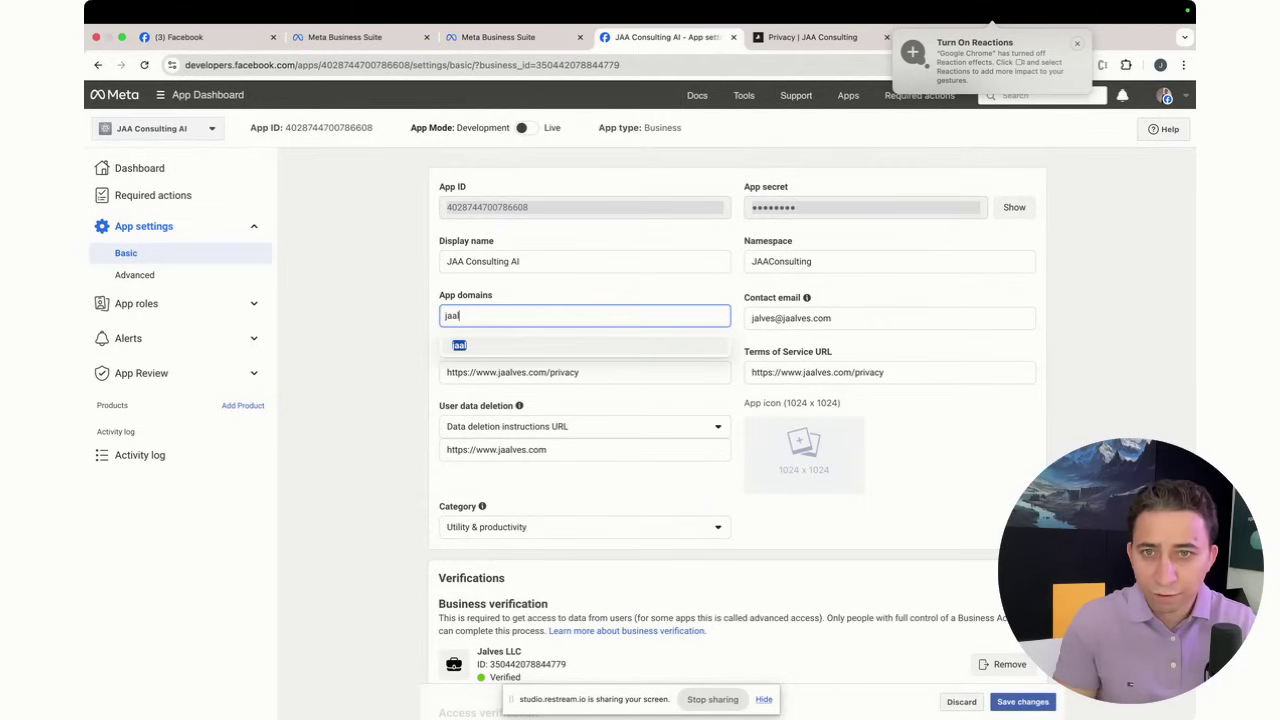
text(ves.com)
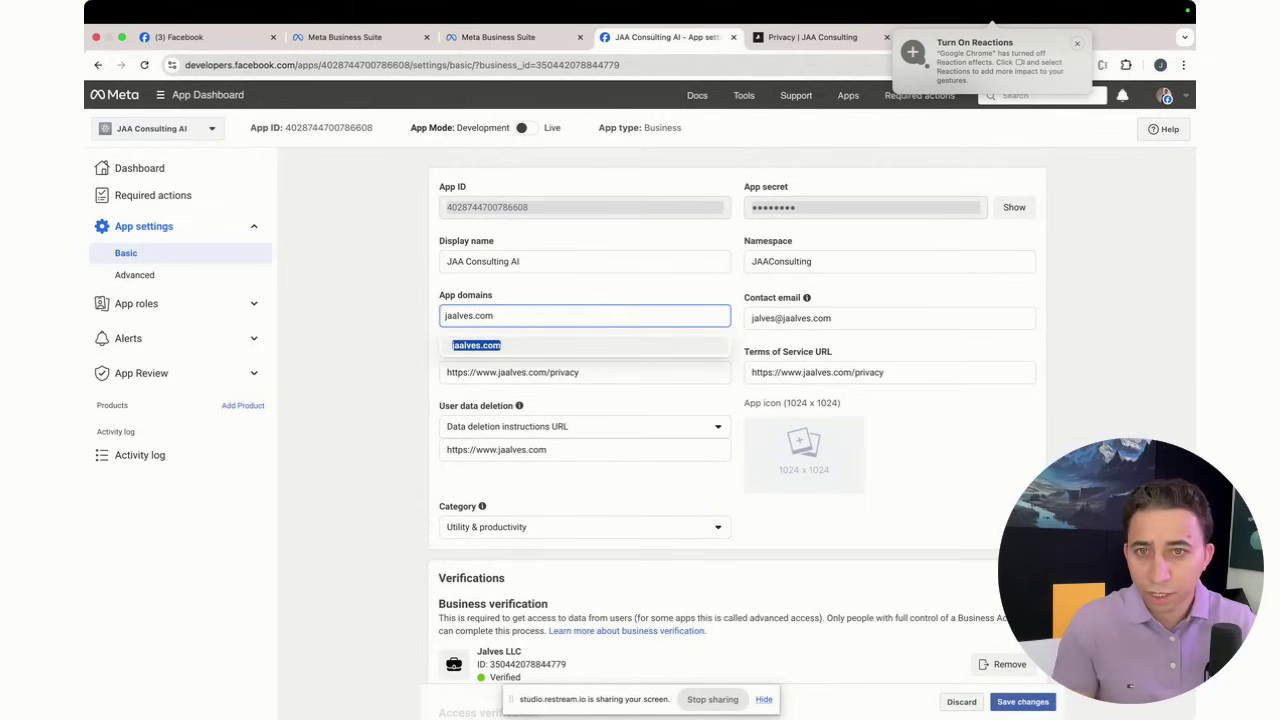
click(614, 346)
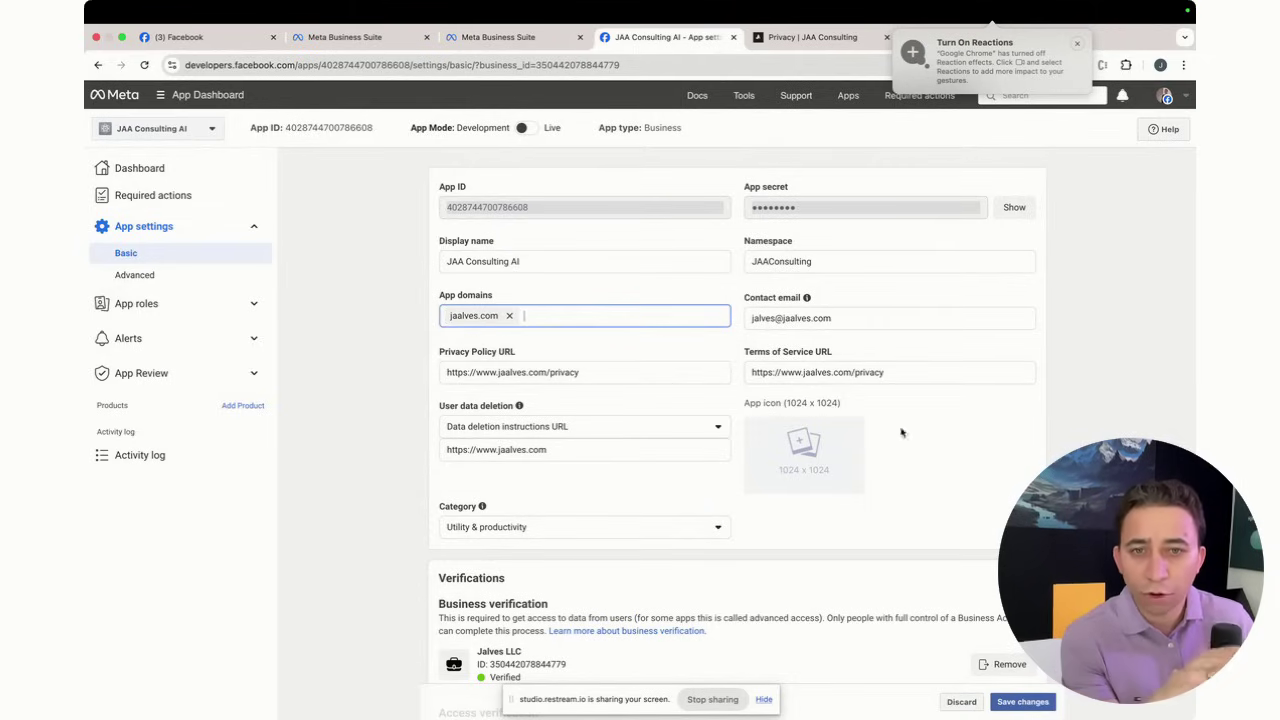
mouse_move(797, 440)
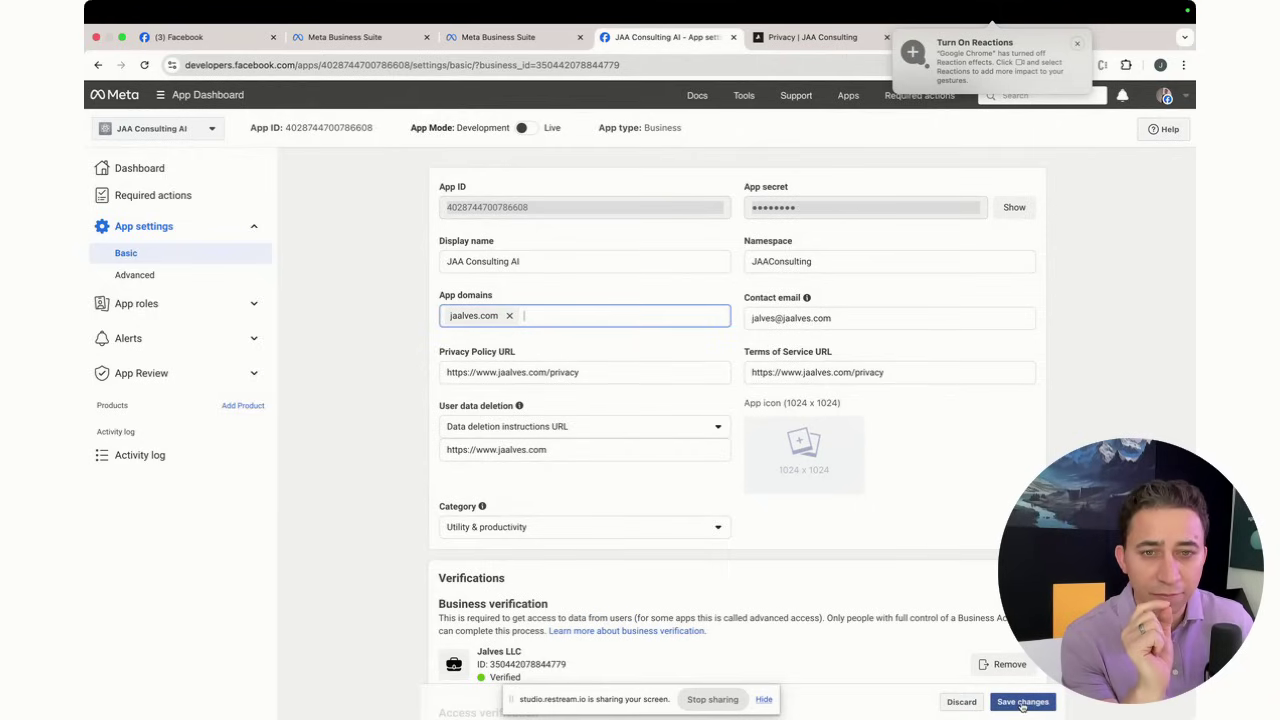
Save the Basic settings changes, then try switching the app from Development to Live again.
click(1022, 702)
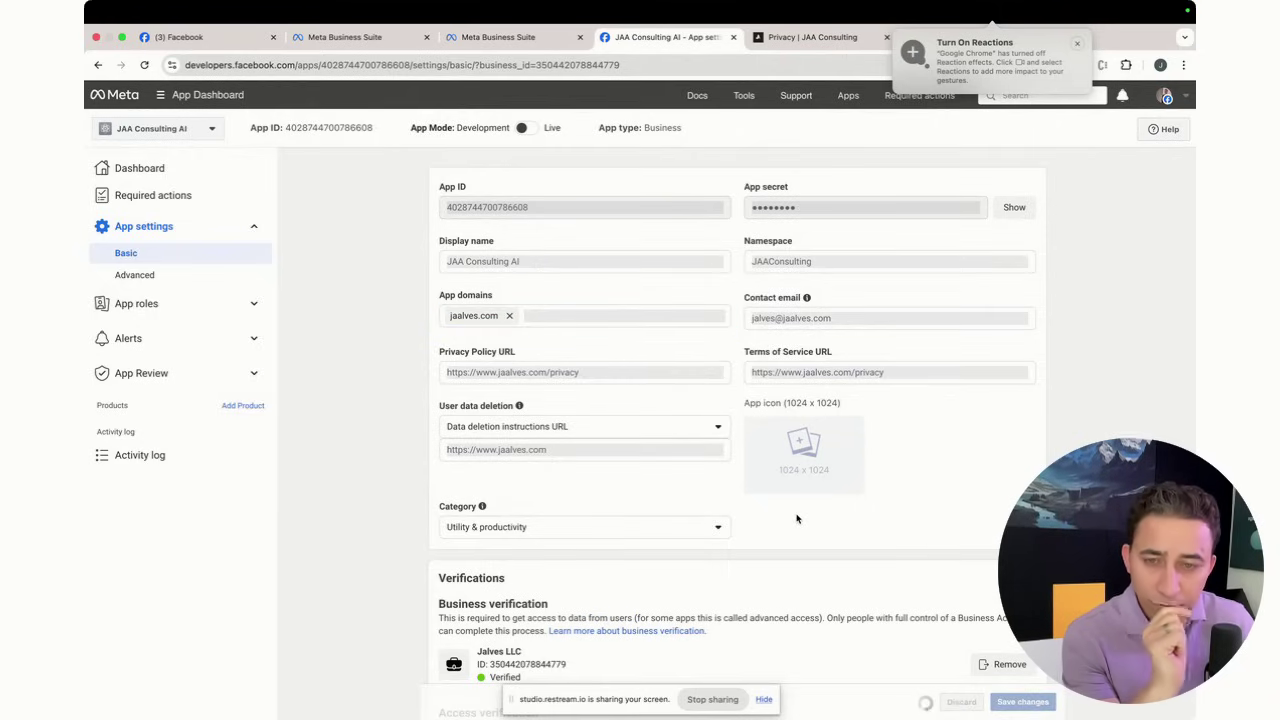
scroll(797, 518, down, 5)
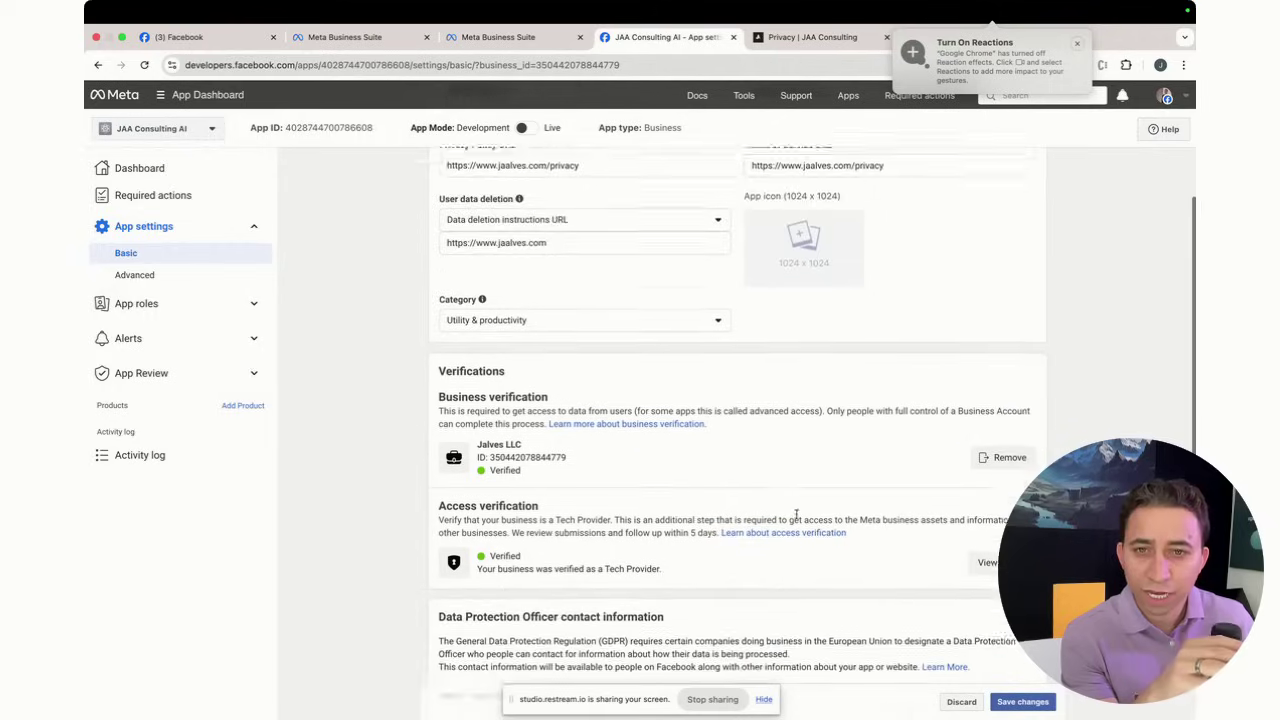
scroll(797, 516, down, 2)
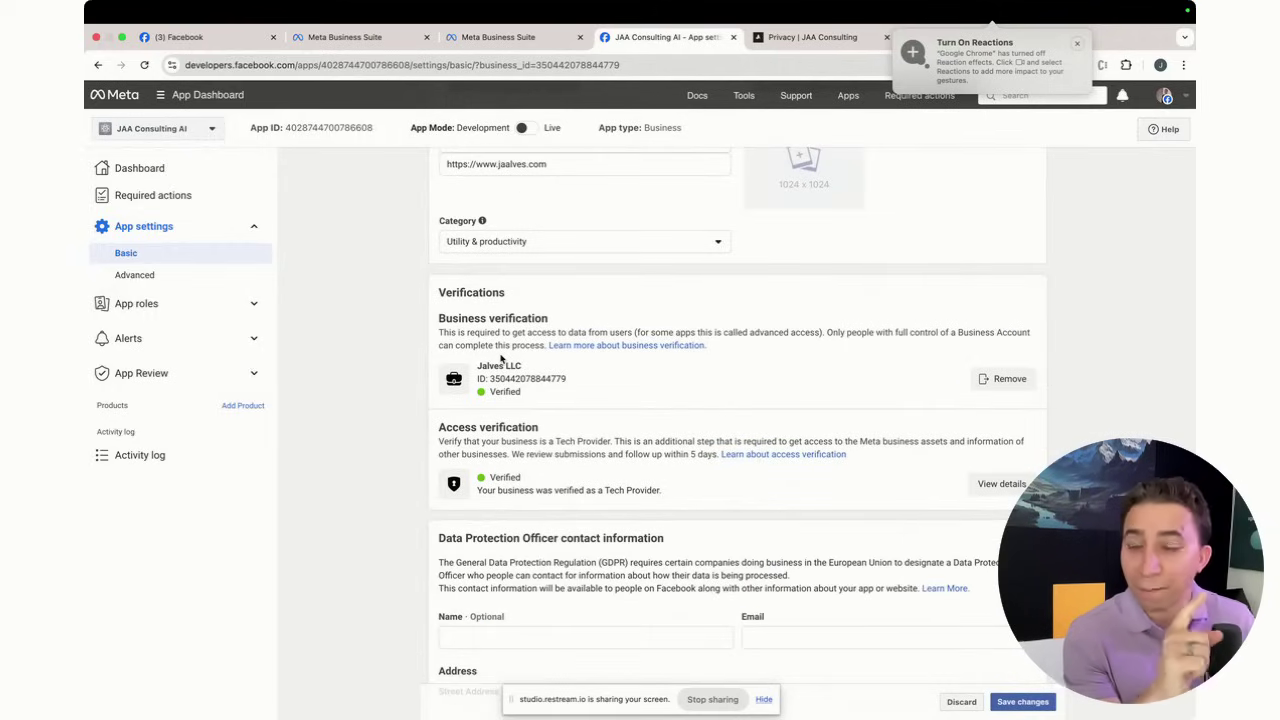
scroll(502, 357, up, 7)
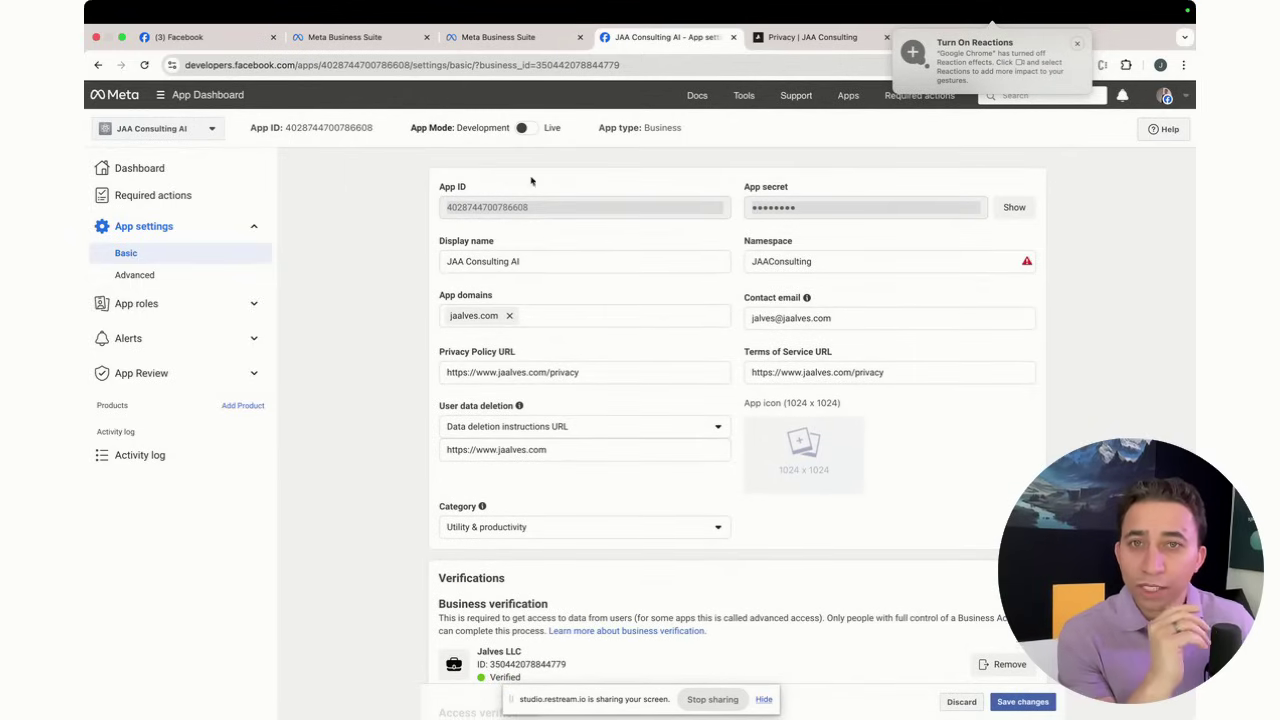
click(534, 131)
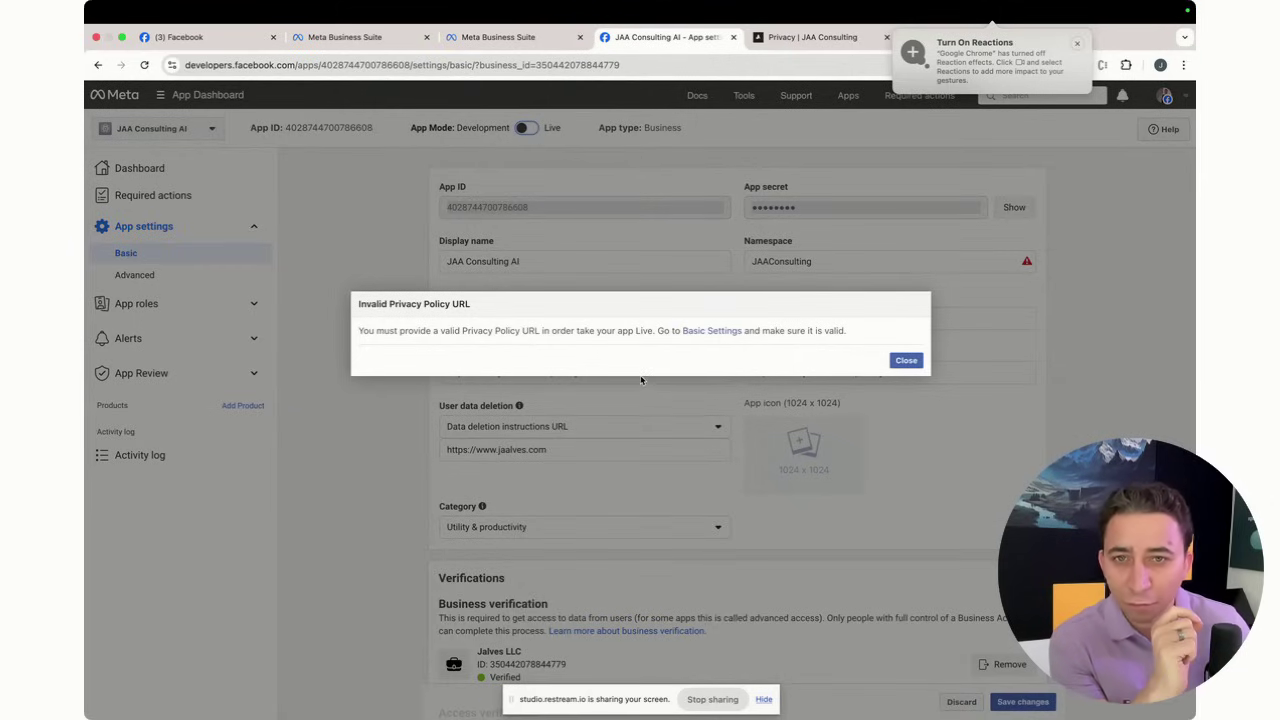
Close the invalid Privacy Policy URL warning, replace the Namespace with 'jaaconsulting', and save the changes.
click(906, 360)
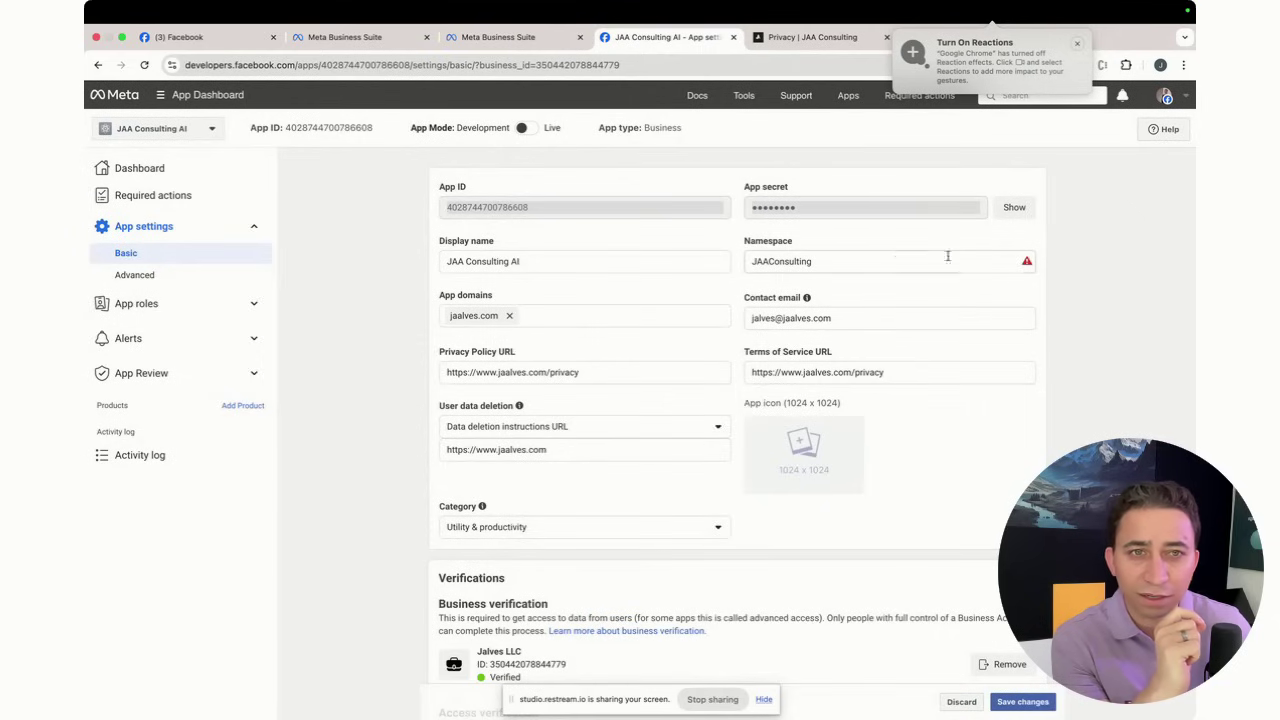
mouse_move(1028, 262)
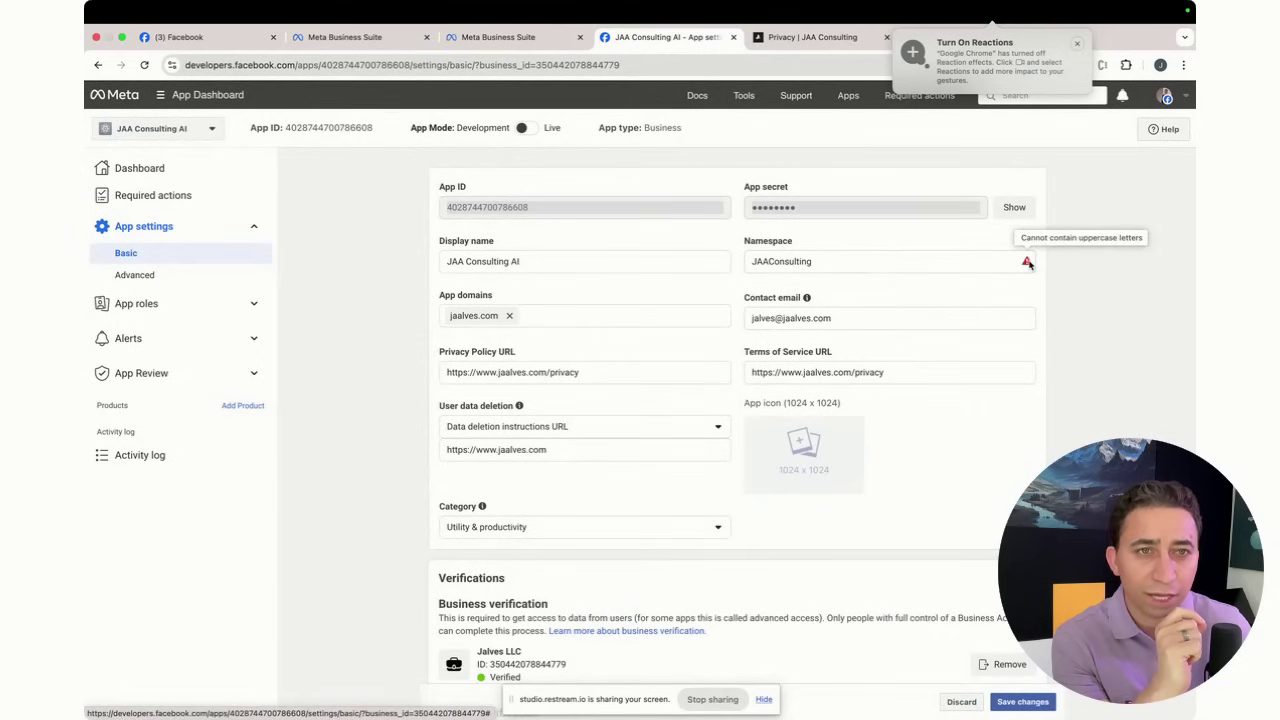
drag(810, 262, 704, 261)
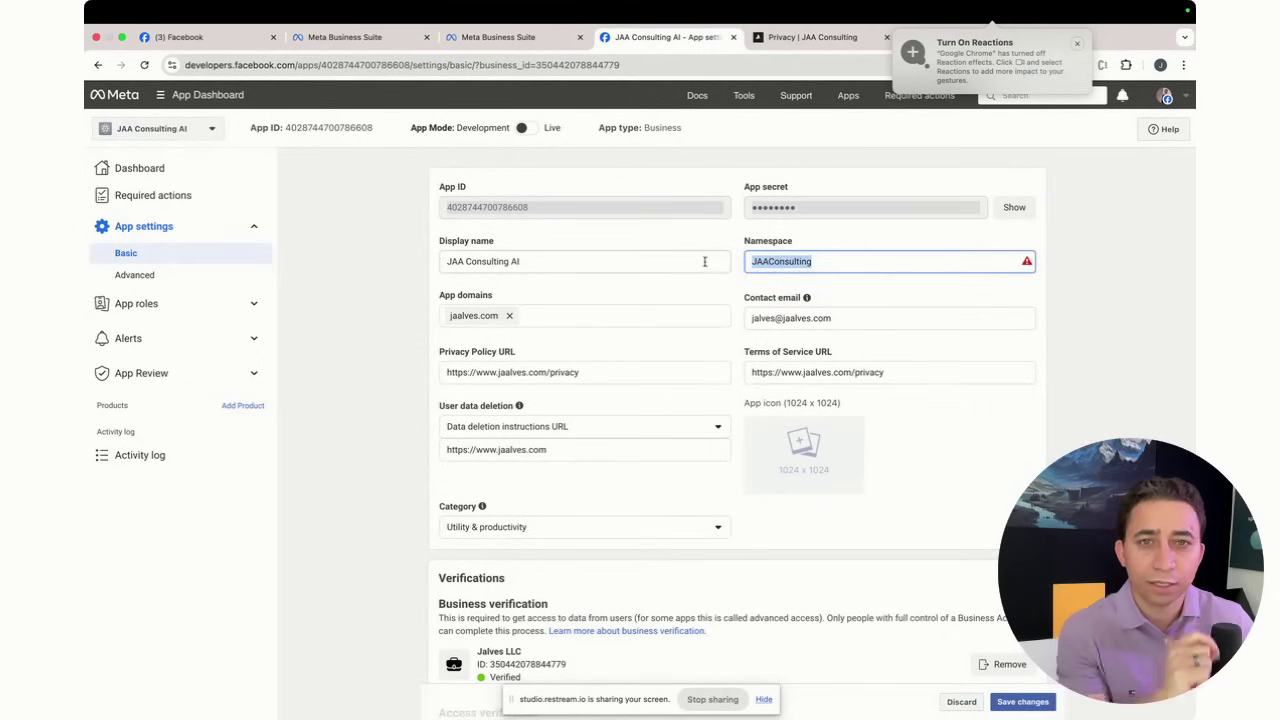
text(jaa)
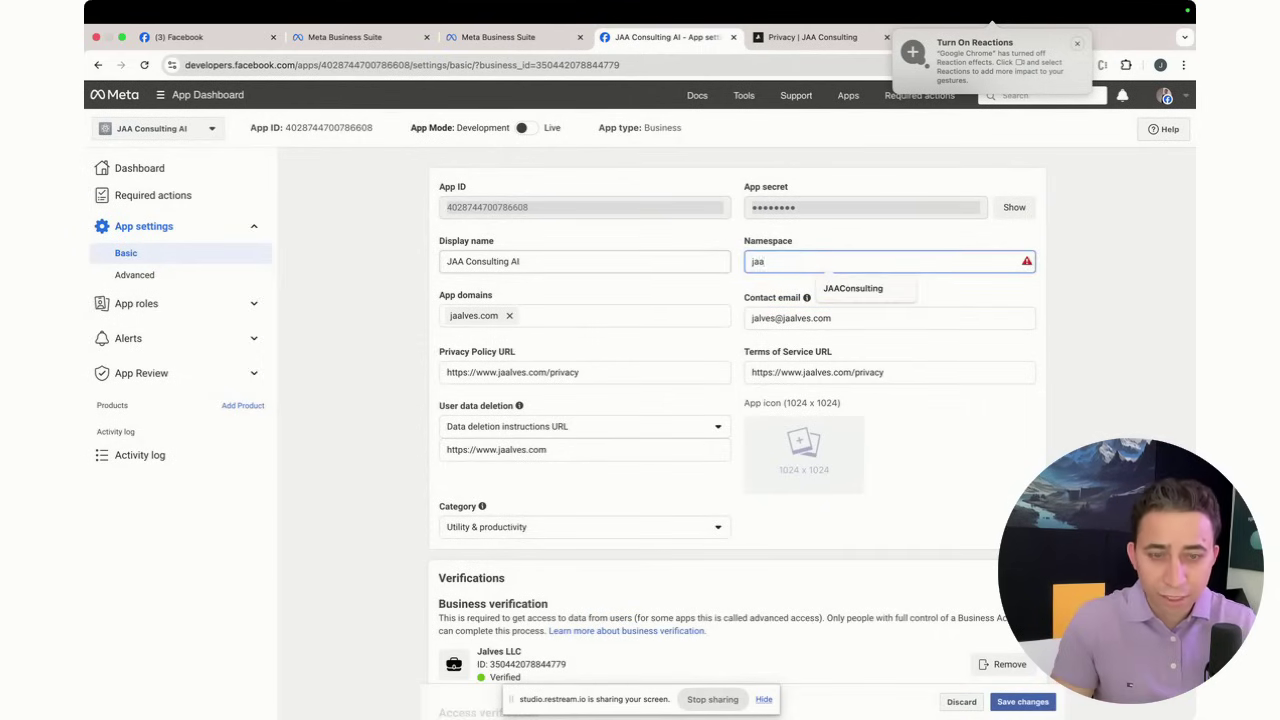
text(consulting)
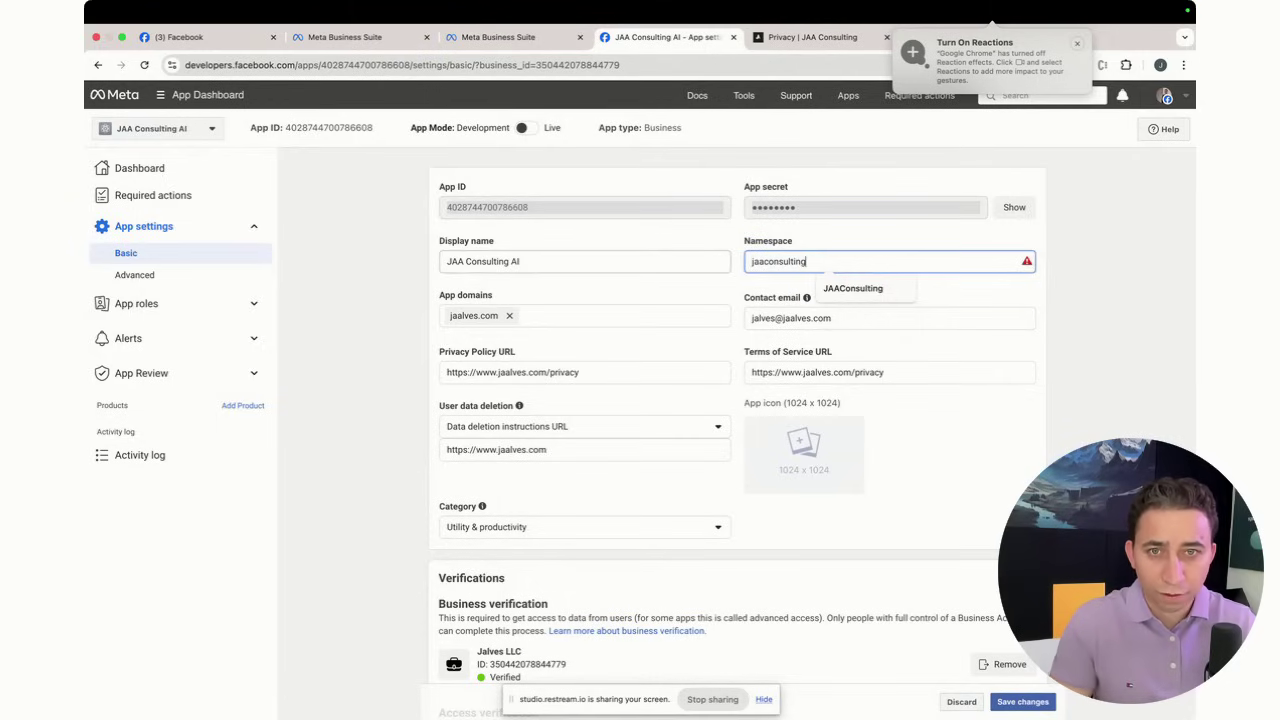
click(1022, 702)
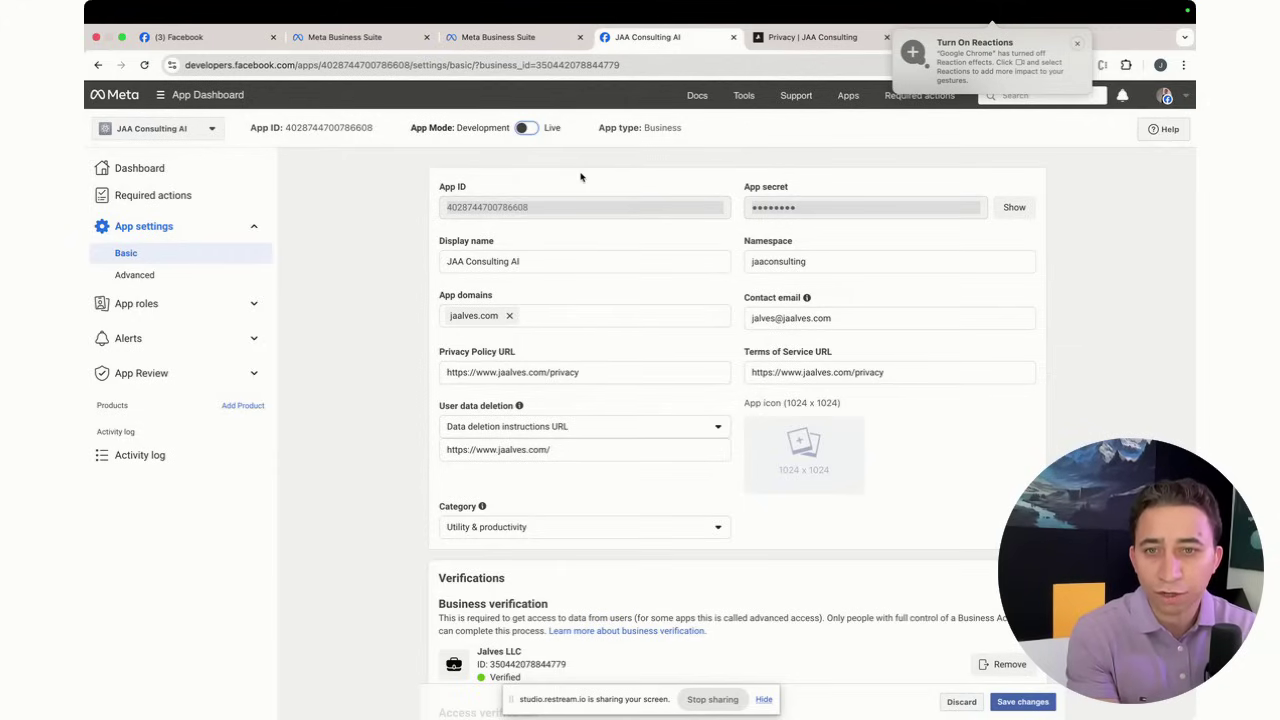
Reload the Basic settings page to show the app in Live mode and review the settings.
key(super+r)
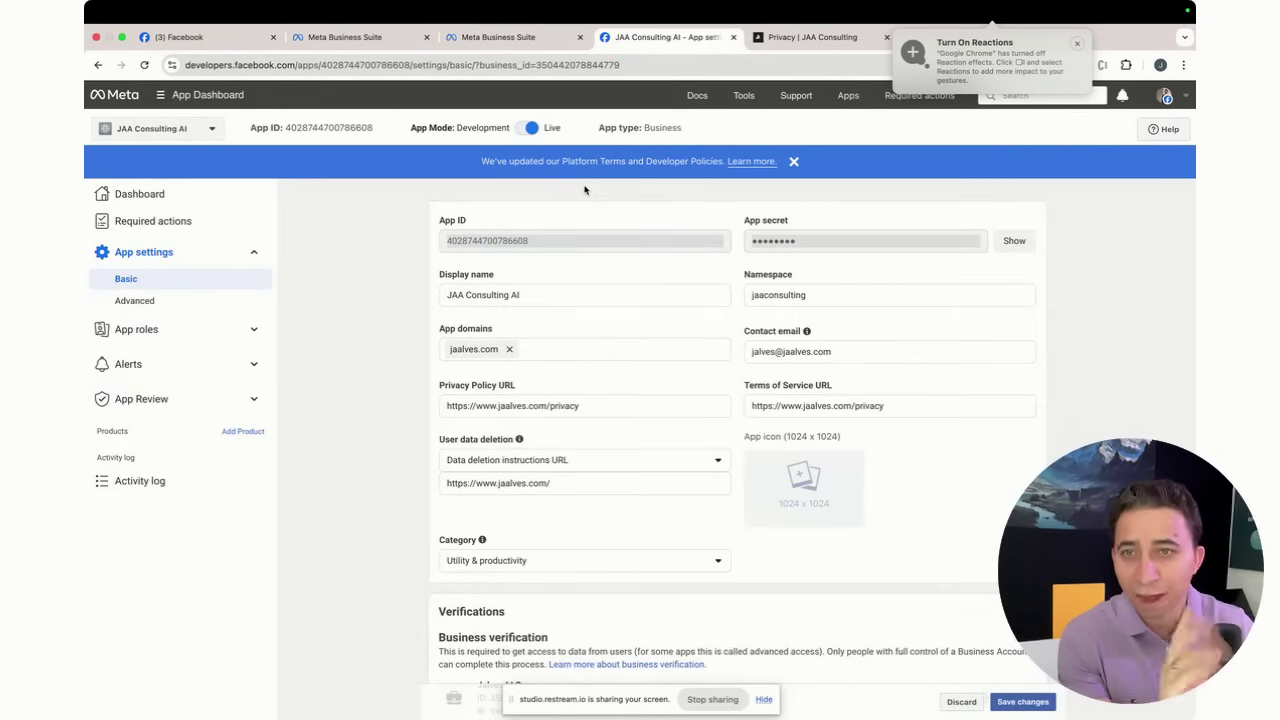
scroll(461, 426, down, 2)
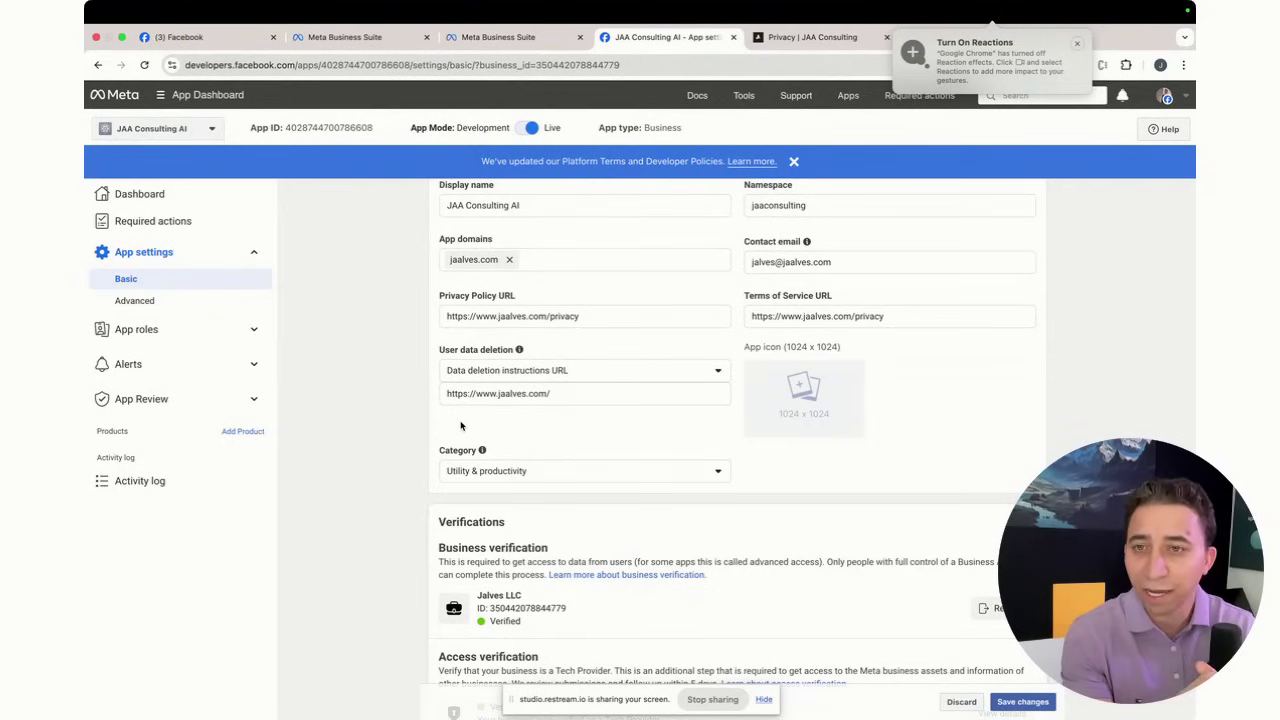
Add the Instagram API product to JAA Consulting AI from Add products to your app.
click(243, 433)
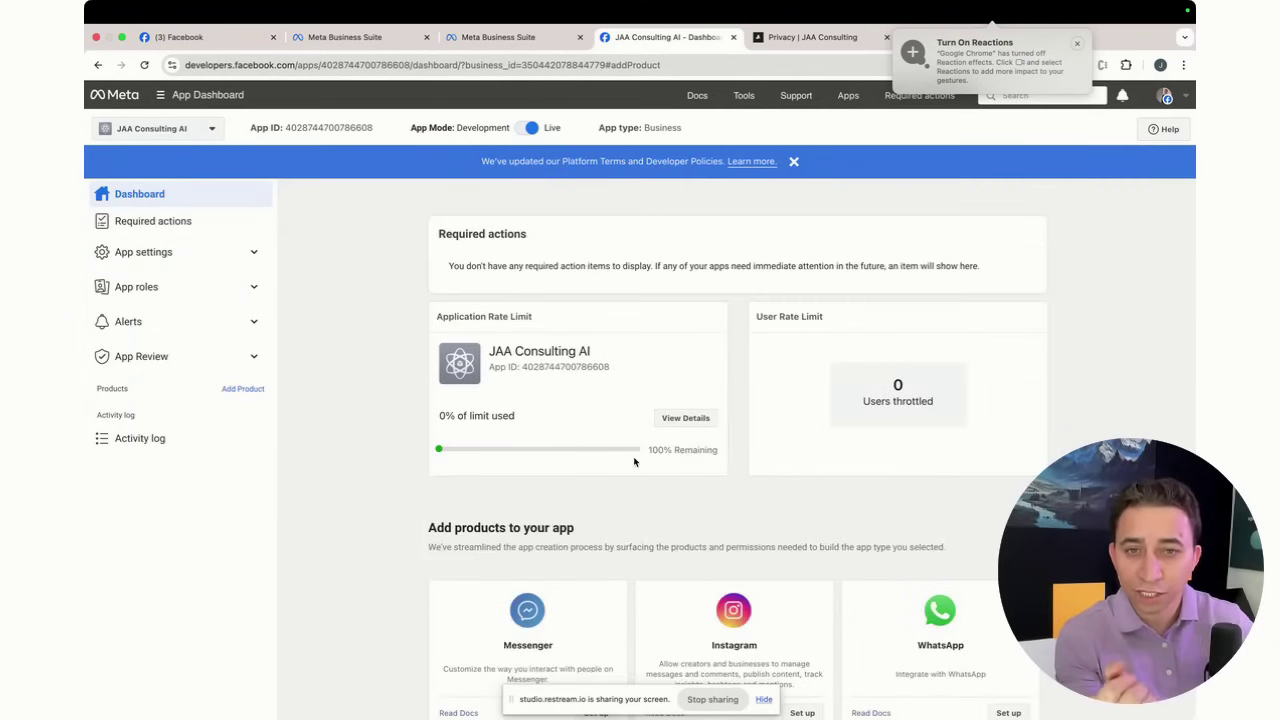
scroll(636, 463, down, 5)
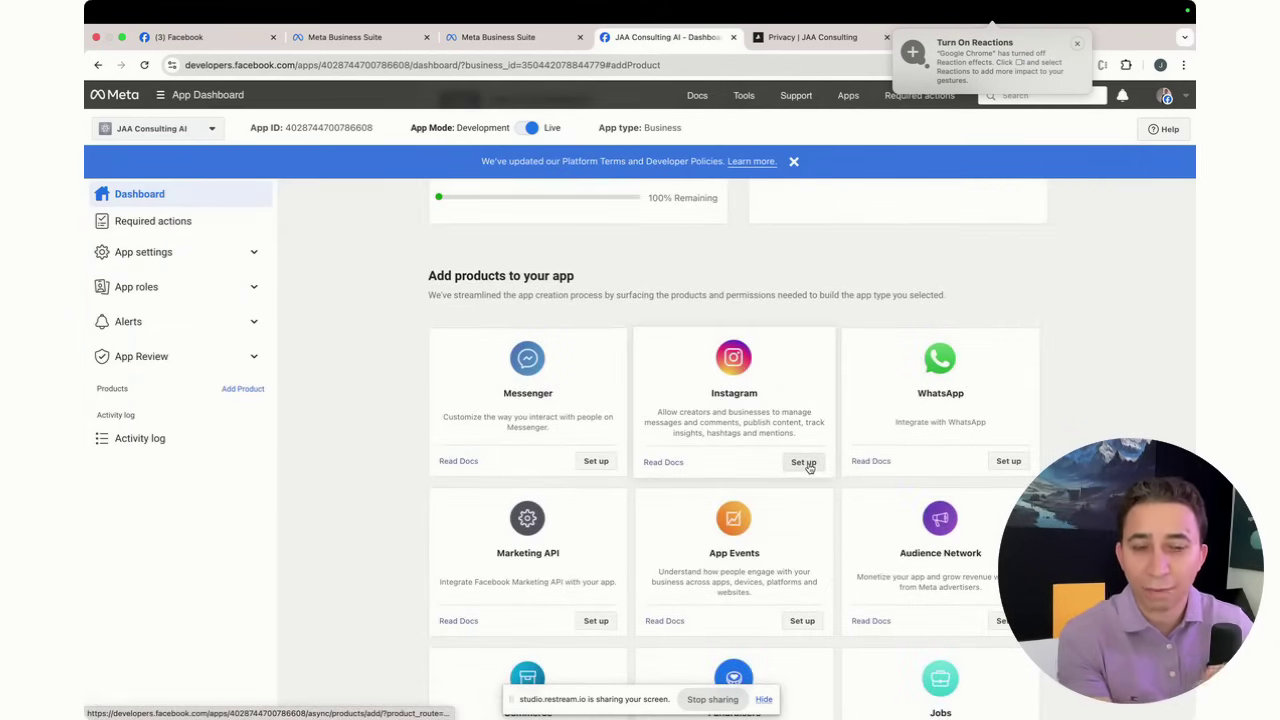
click(804, 463)
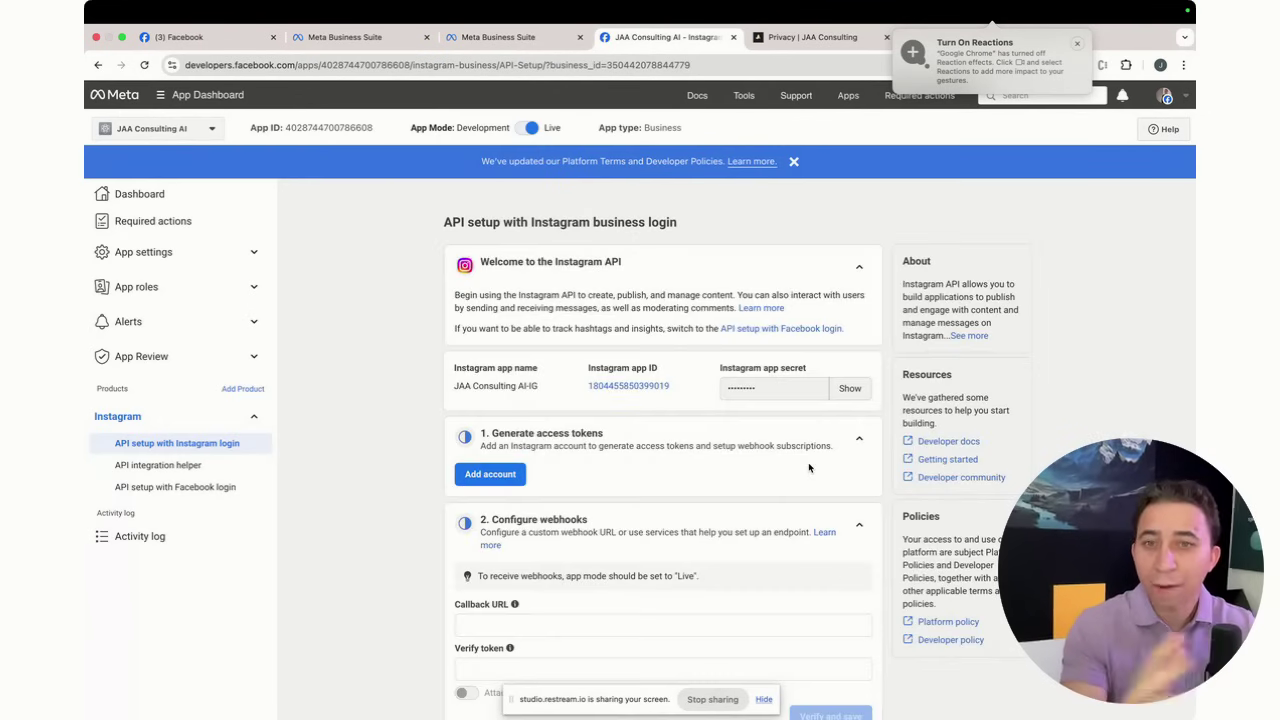
scroll(800, 466, down, 1)
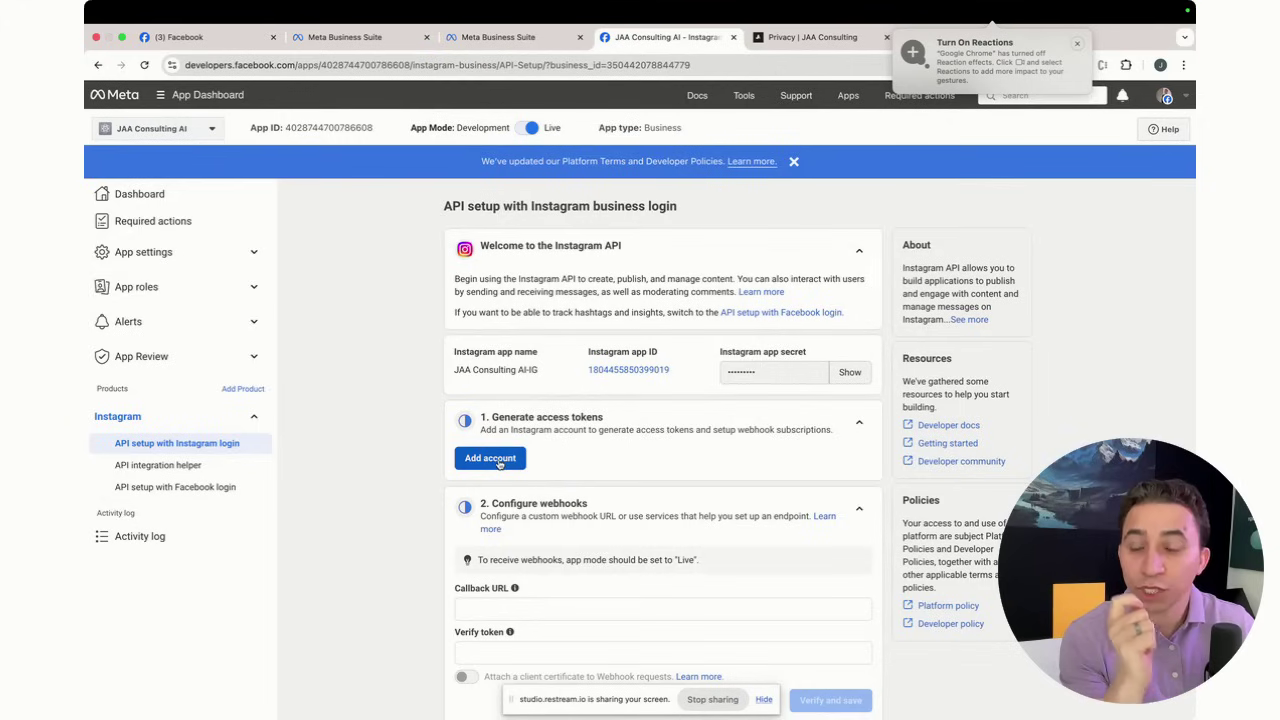
Add an Instagram account and log in with the saved business account credentials from autofill.
click(499, 460)
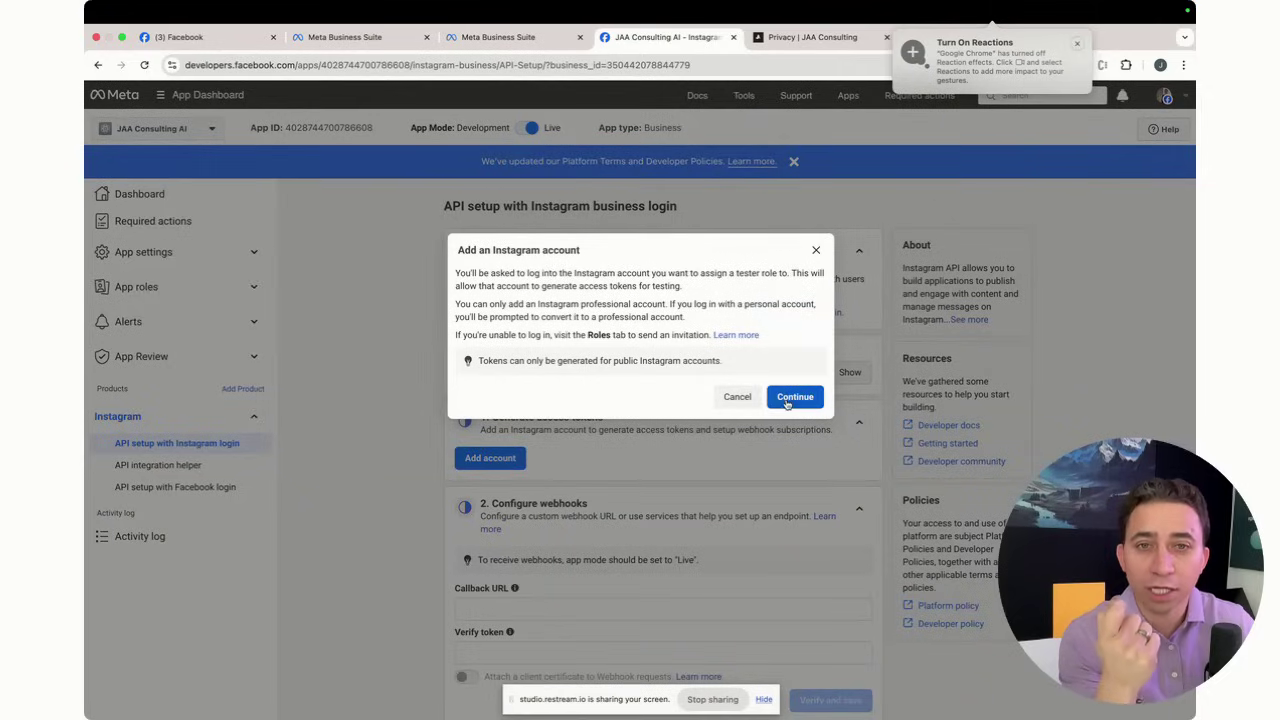
click(787, 402)
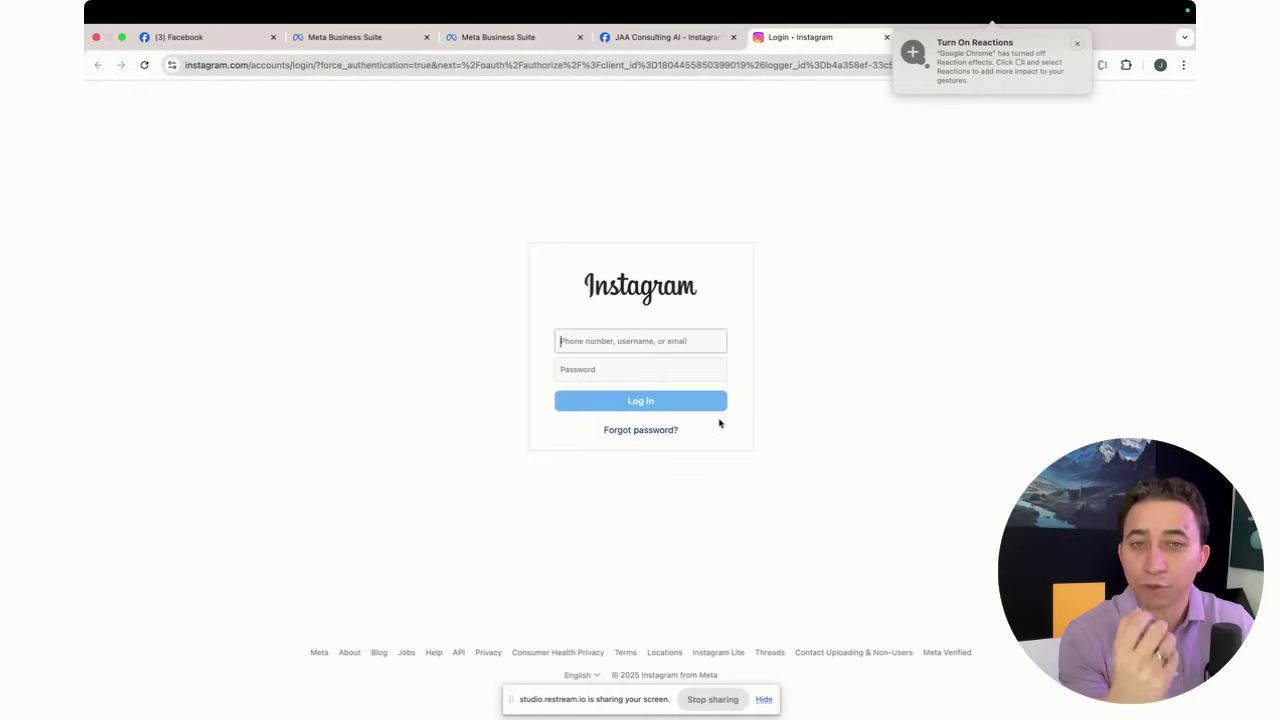
click(607, 342)
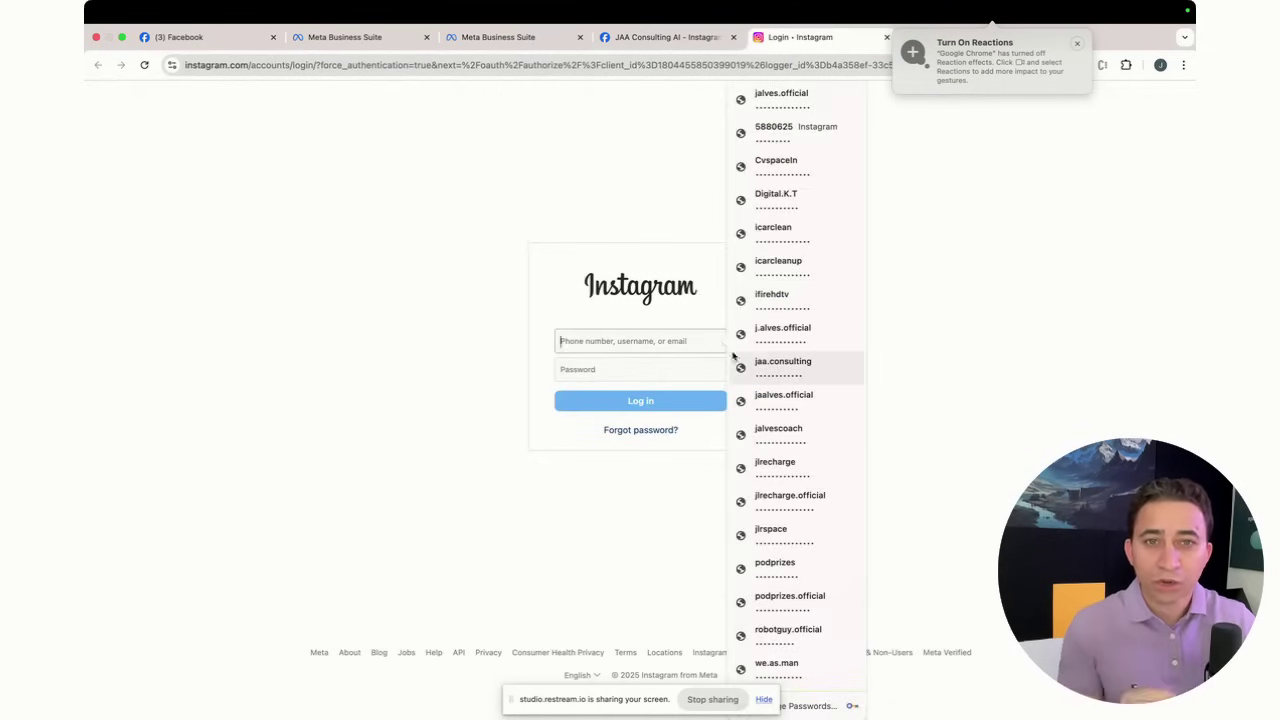
click(795, 369)
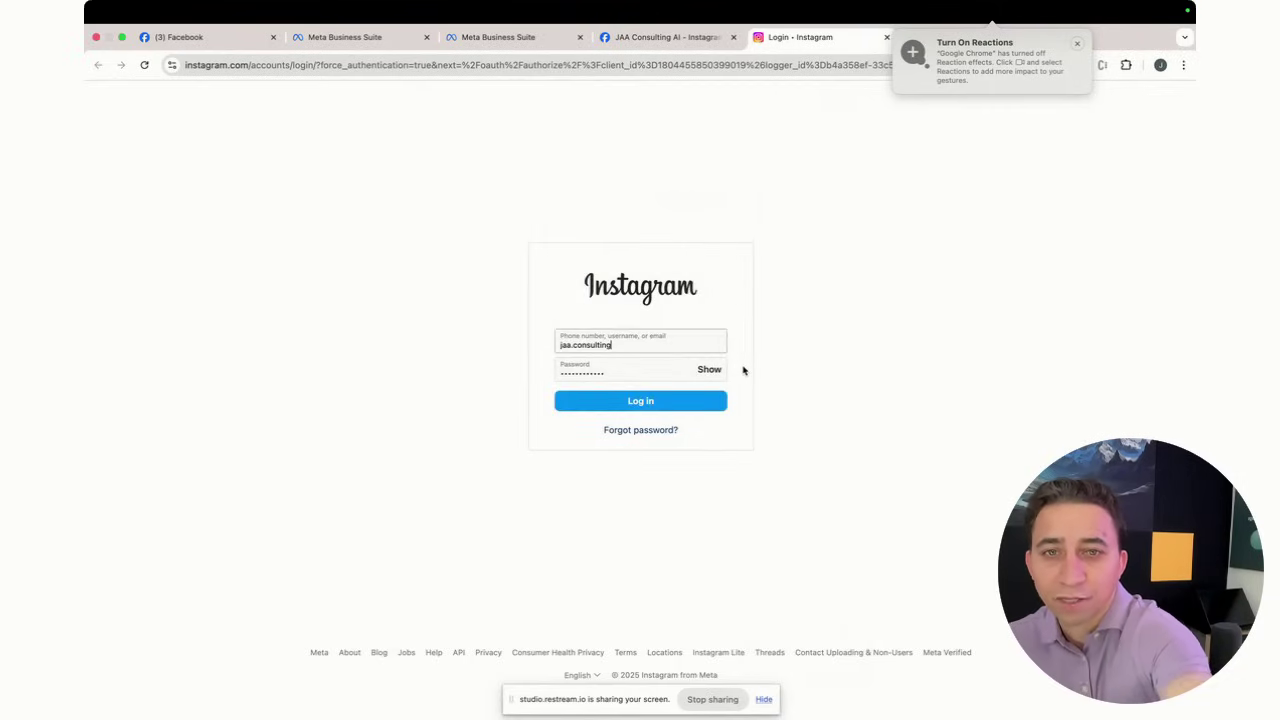
click(627, 403)
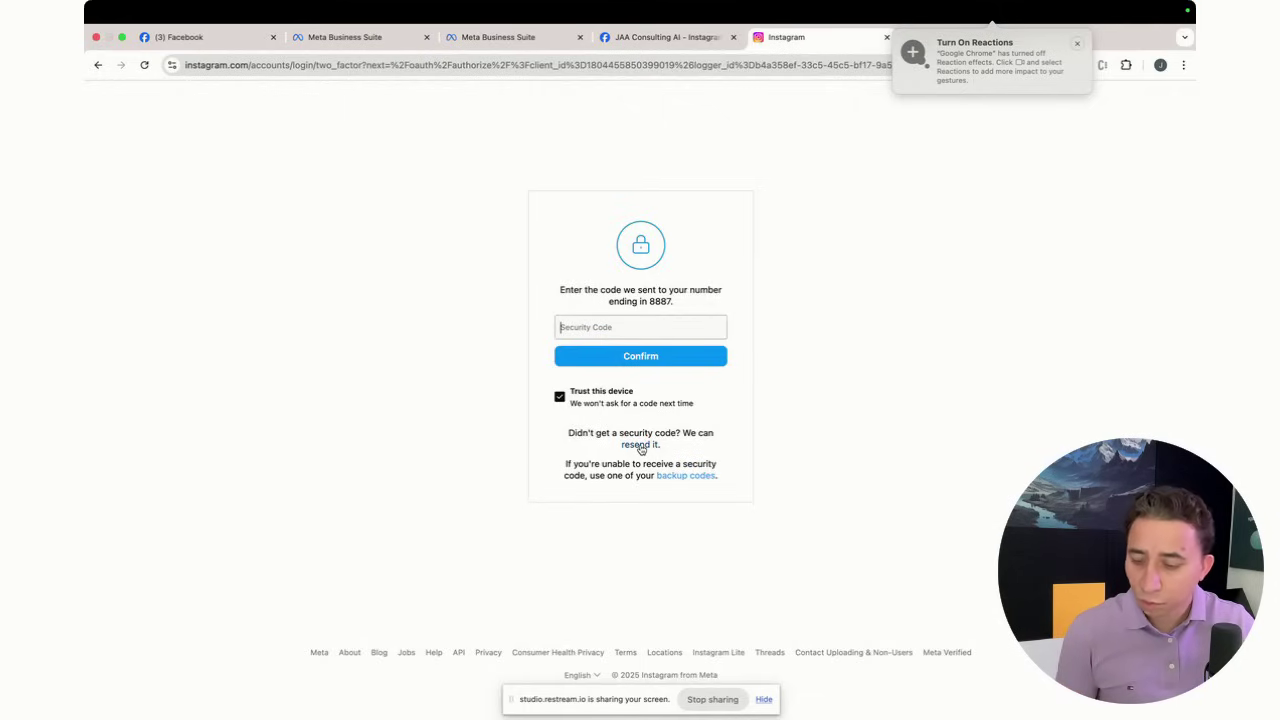
Request a new security code and submit the texted code.
click(641, 449)
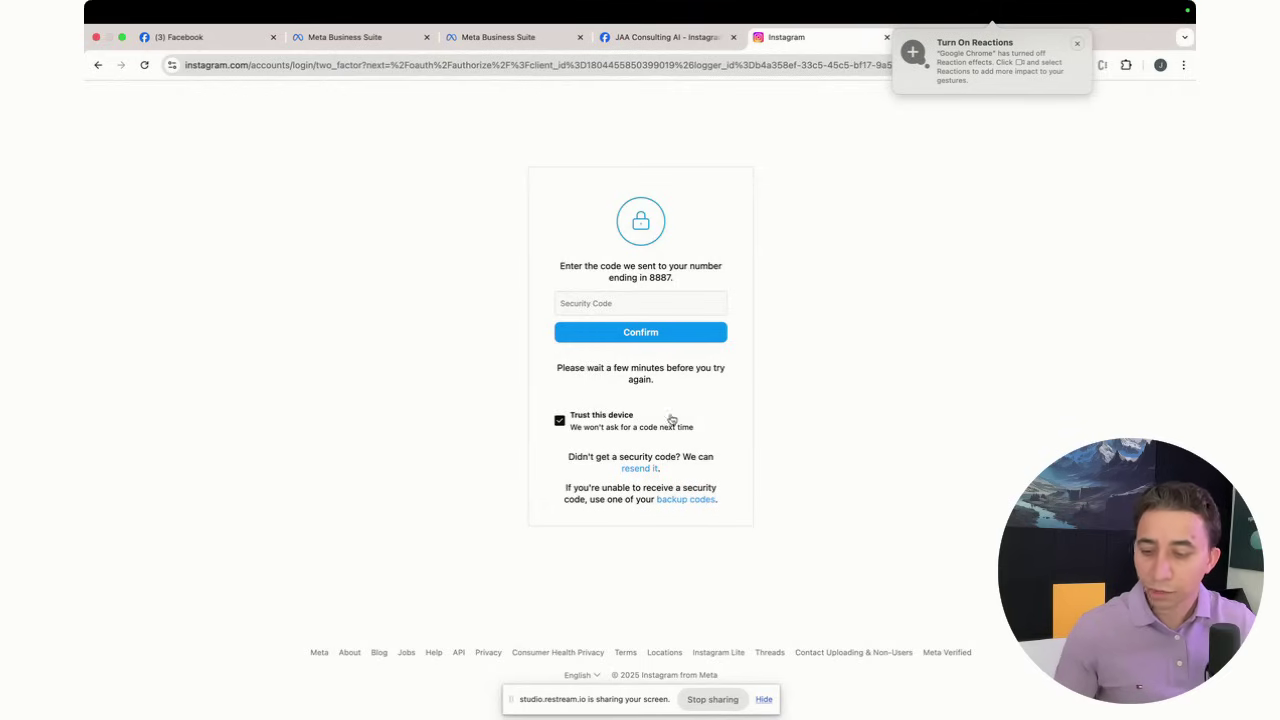
click(628, 300)
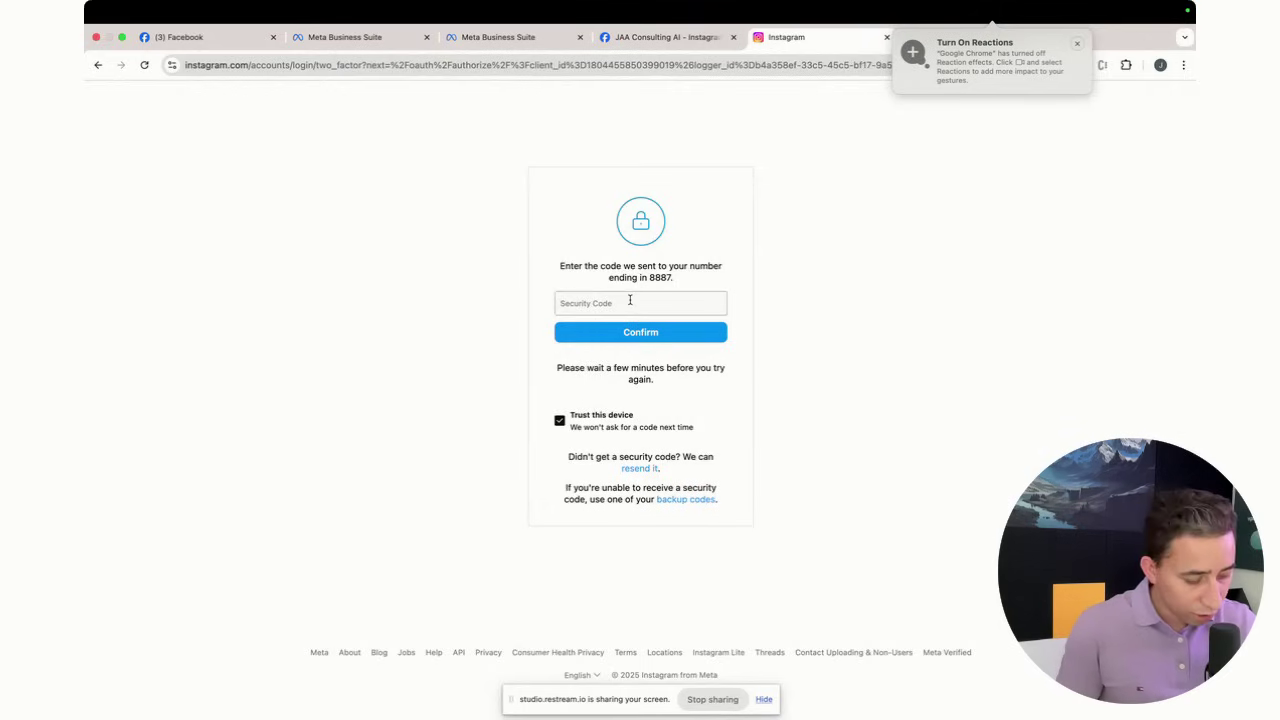
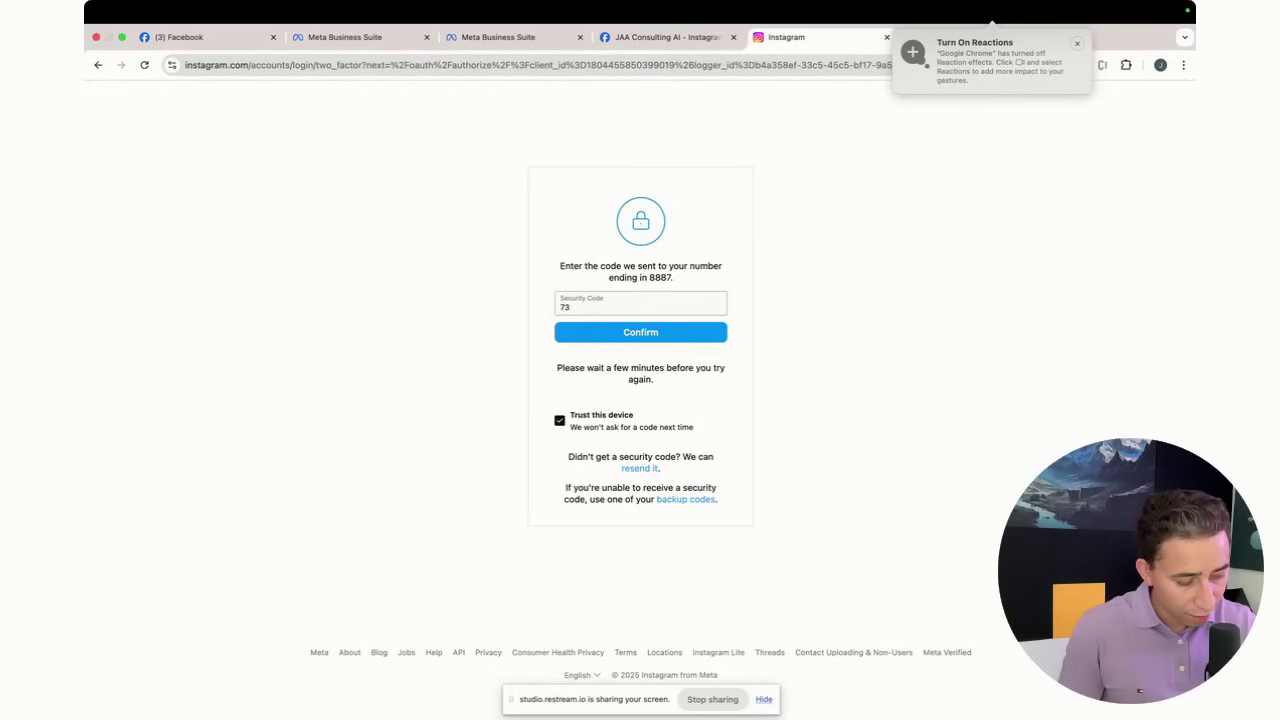
click(640, 333)
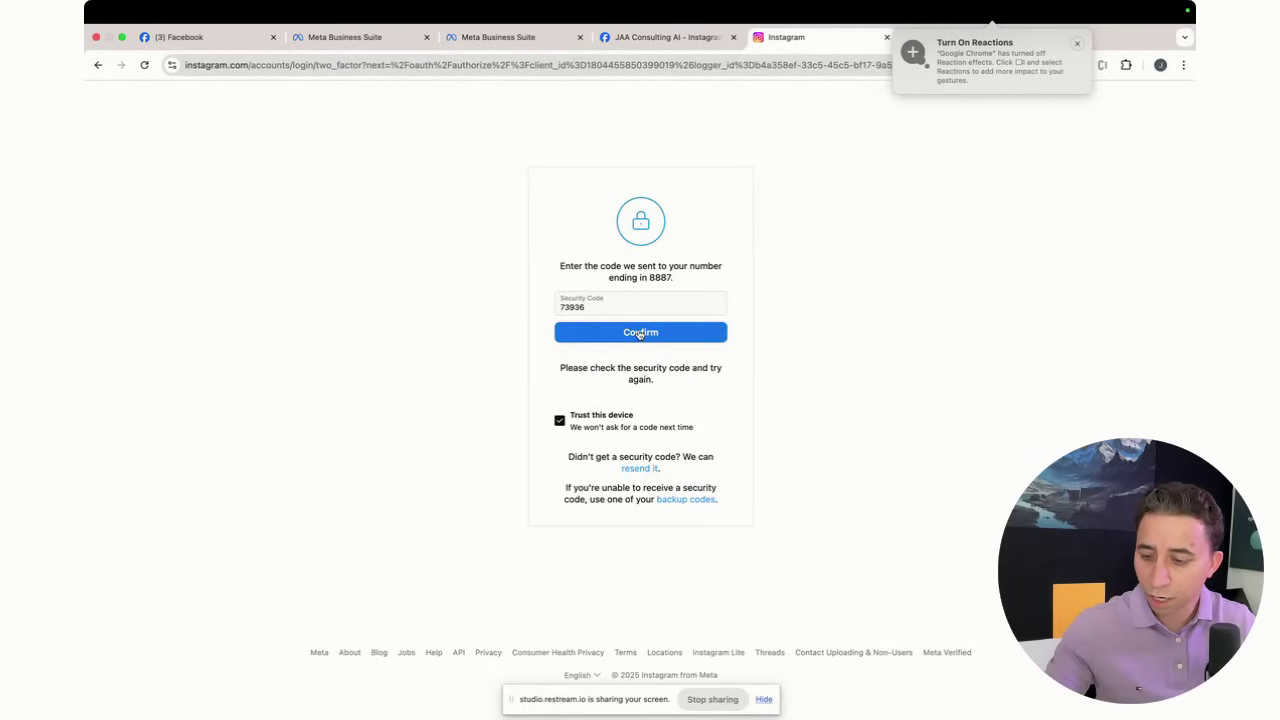
click(641, 334)
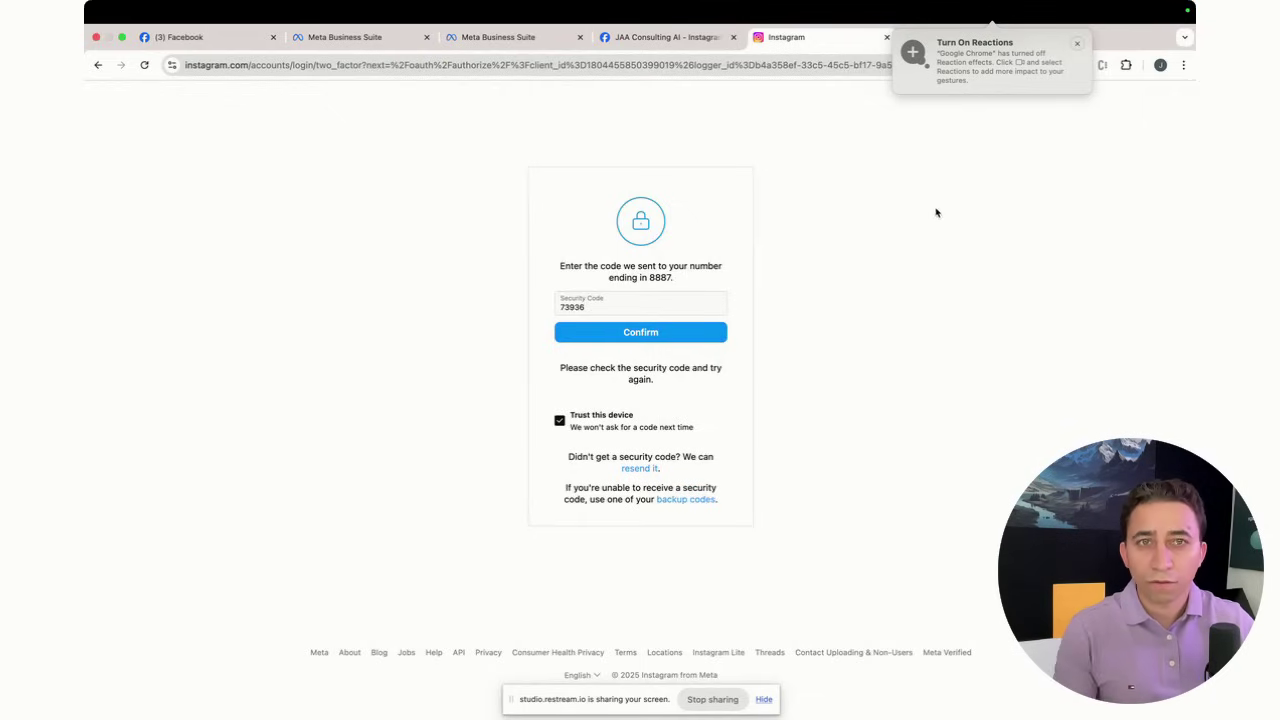
Fix the mistyped security code, confirm it, and save the login info.
click(1077, 48)
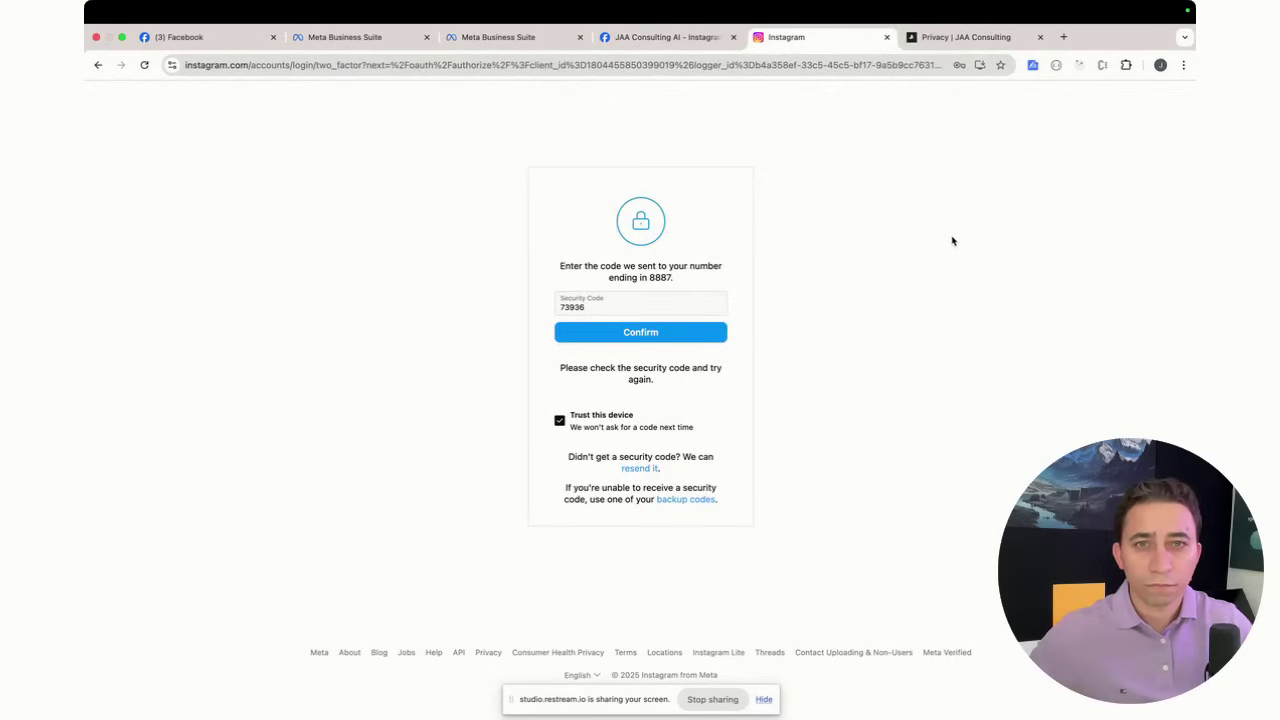
click(650, 305)
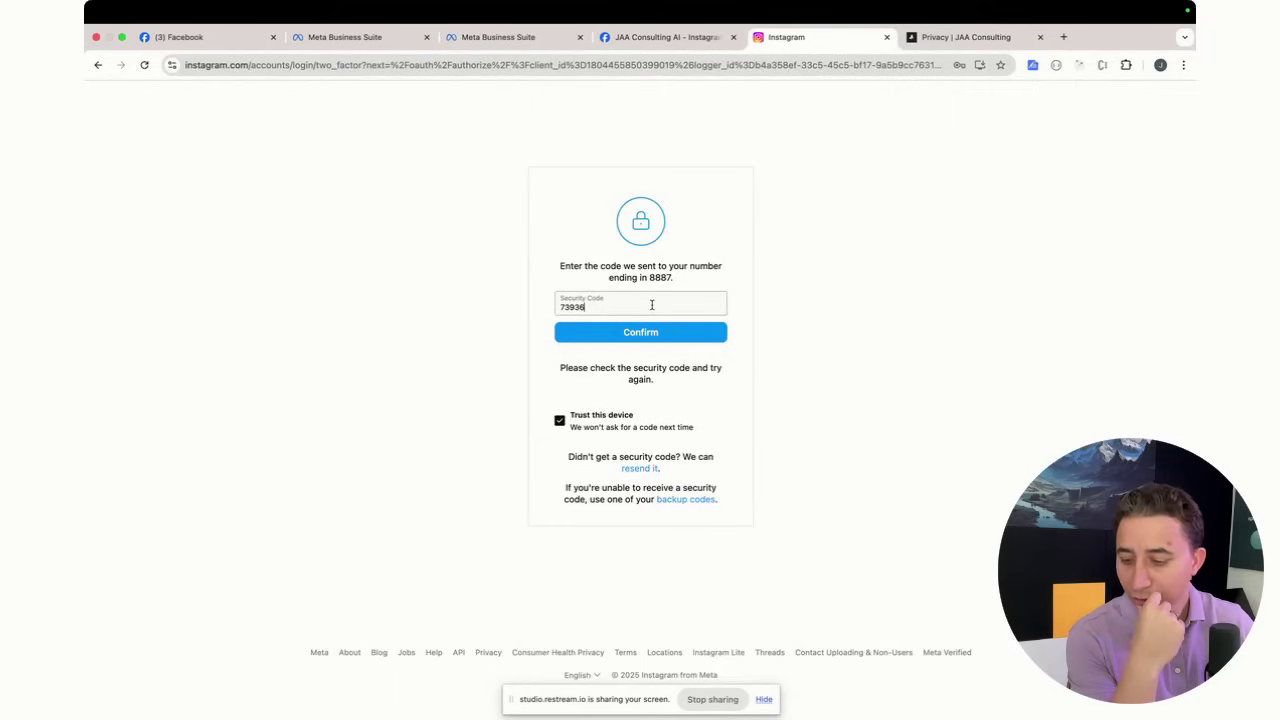
key(BackSpace)
key(BackSpace)
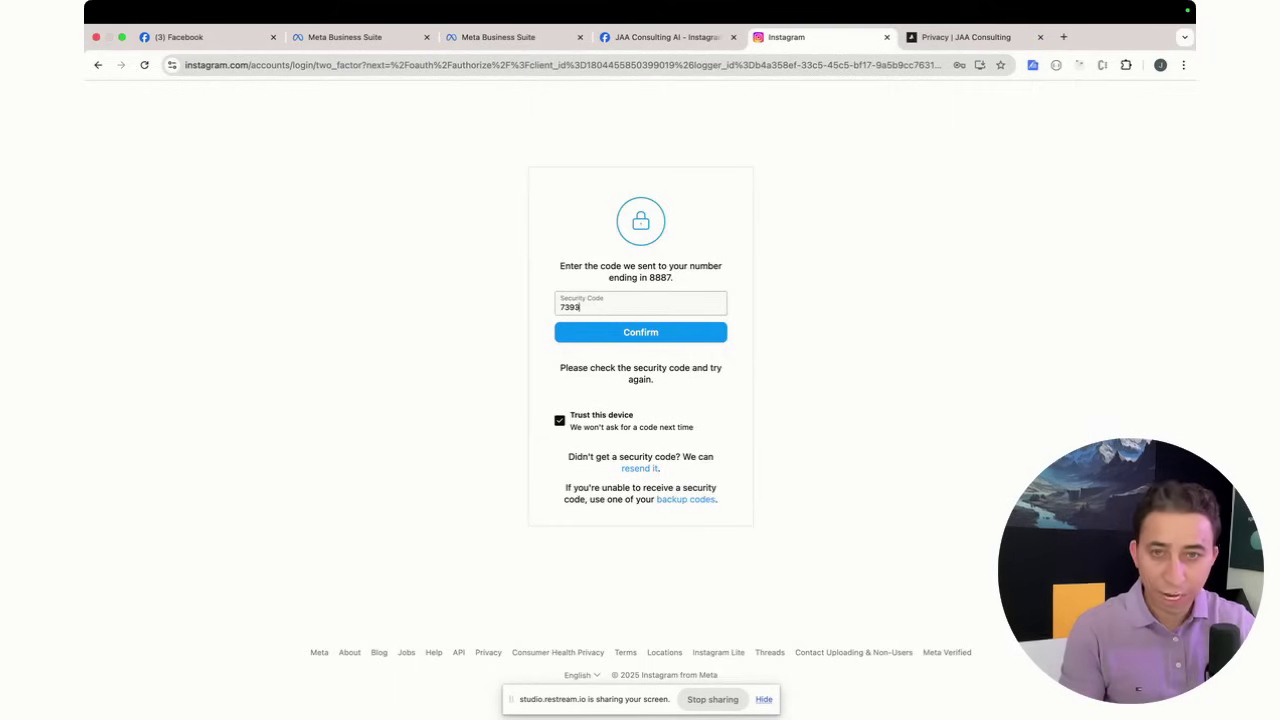
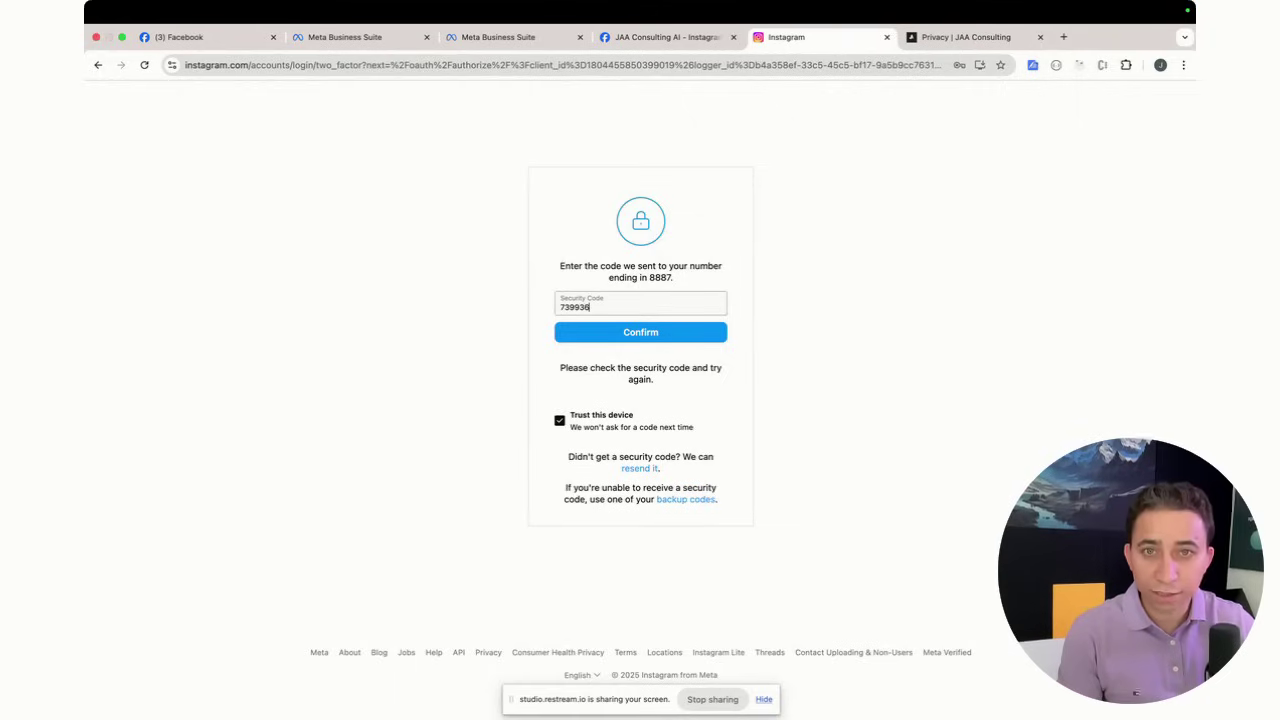
click(659, 335)
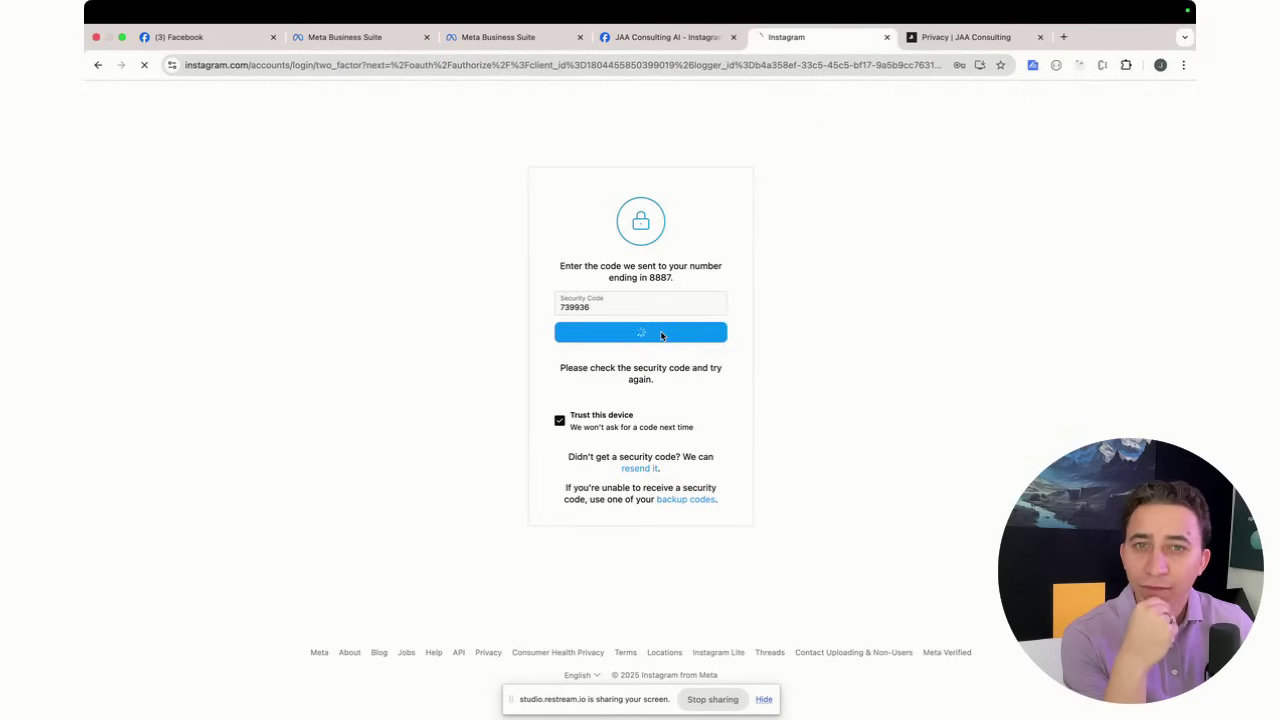
click(726, 421)
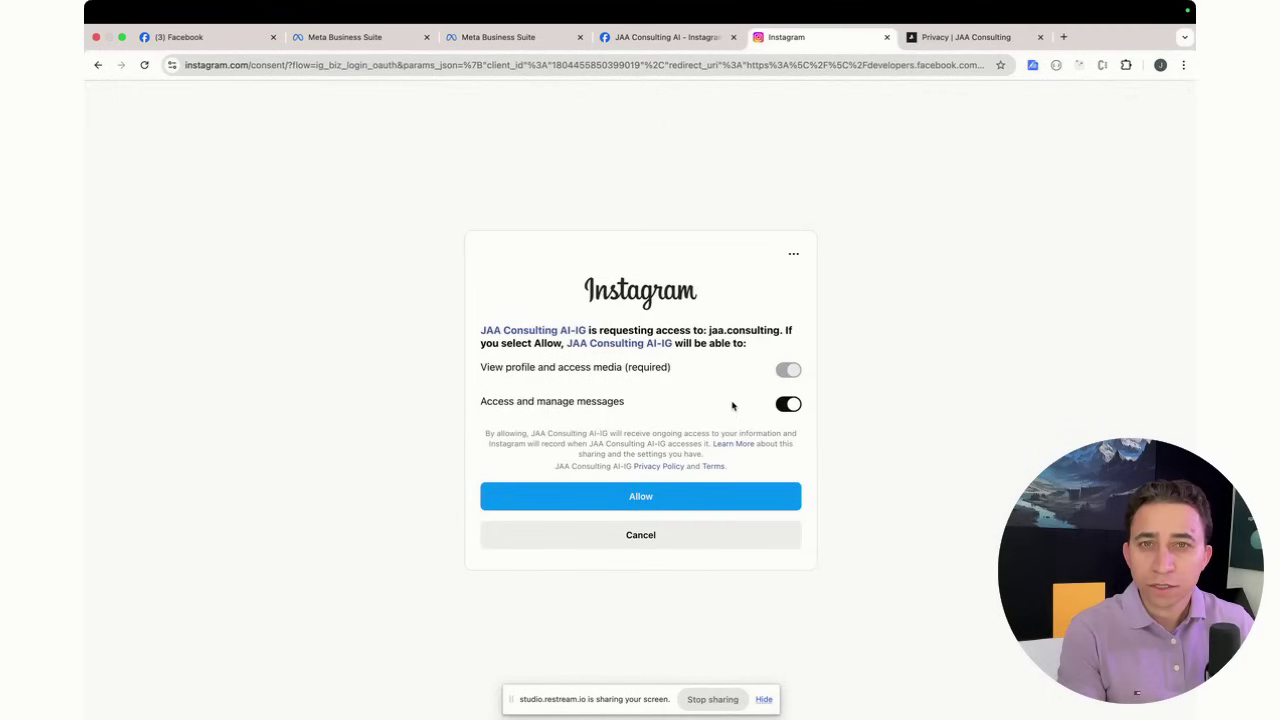
Allow JAA Consulting AI-IG access to the Instagram account and review it under Generate access tokens.
click(666, 495)
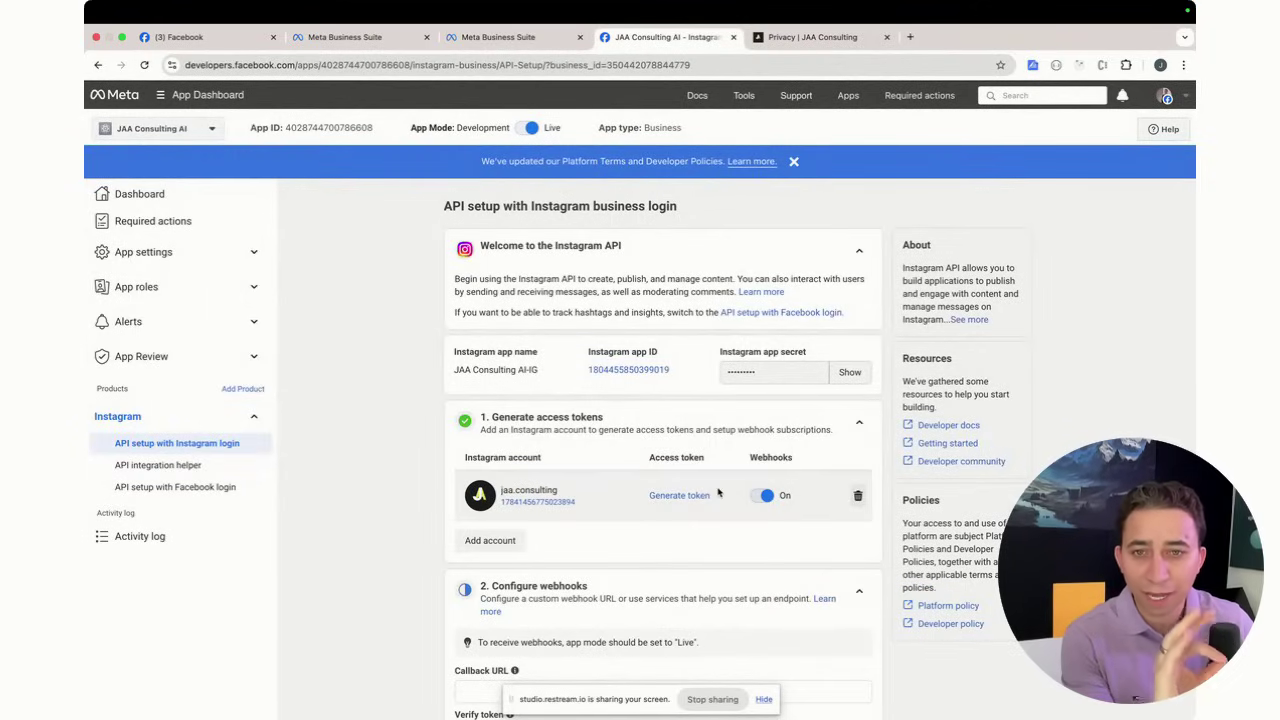
scroll(718, 492, down, 3)
scroll(718, 492, down, 1)
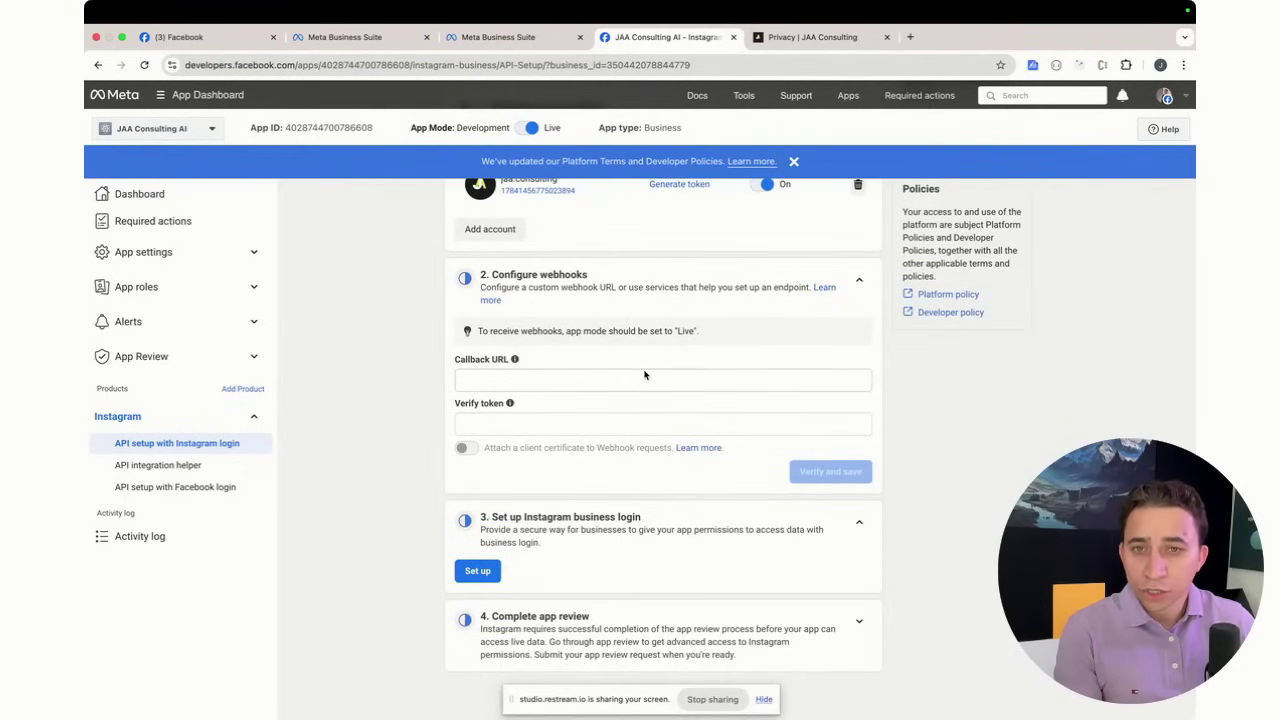
scroll(644, 374, up, 5)
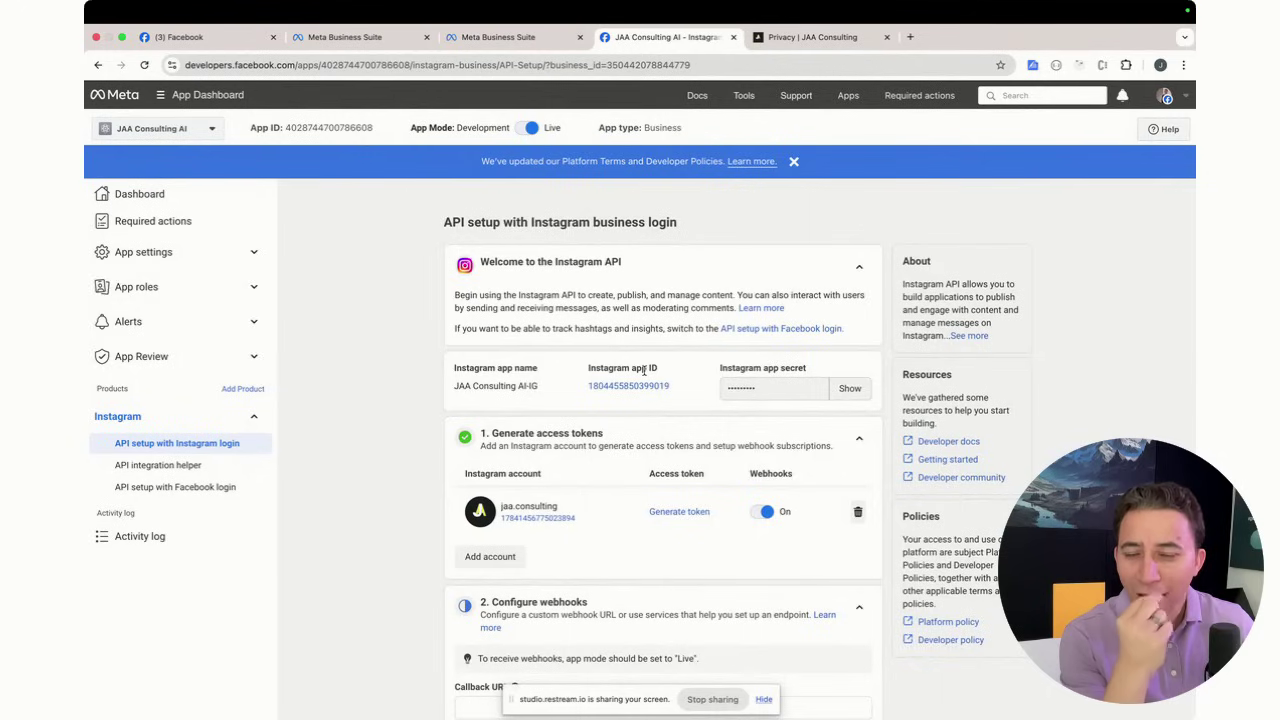
scroll(644, 372, down, 1)
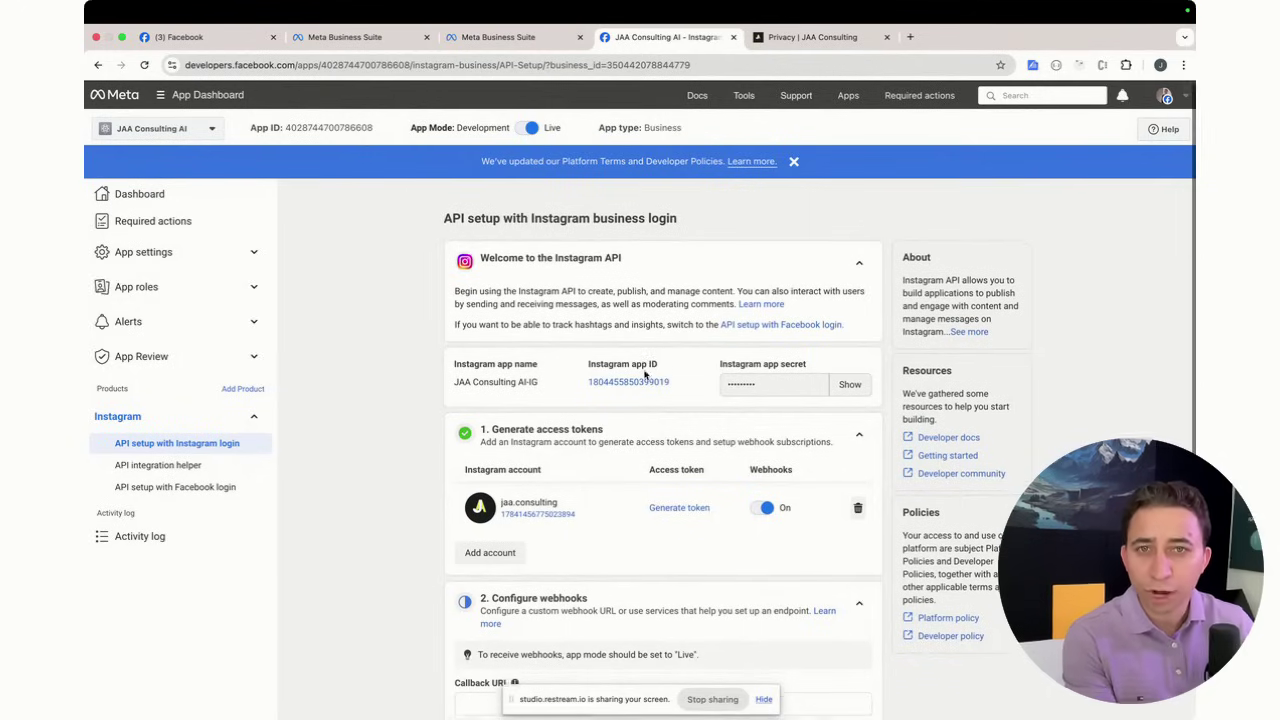
scroll(644, 374, down, 4)
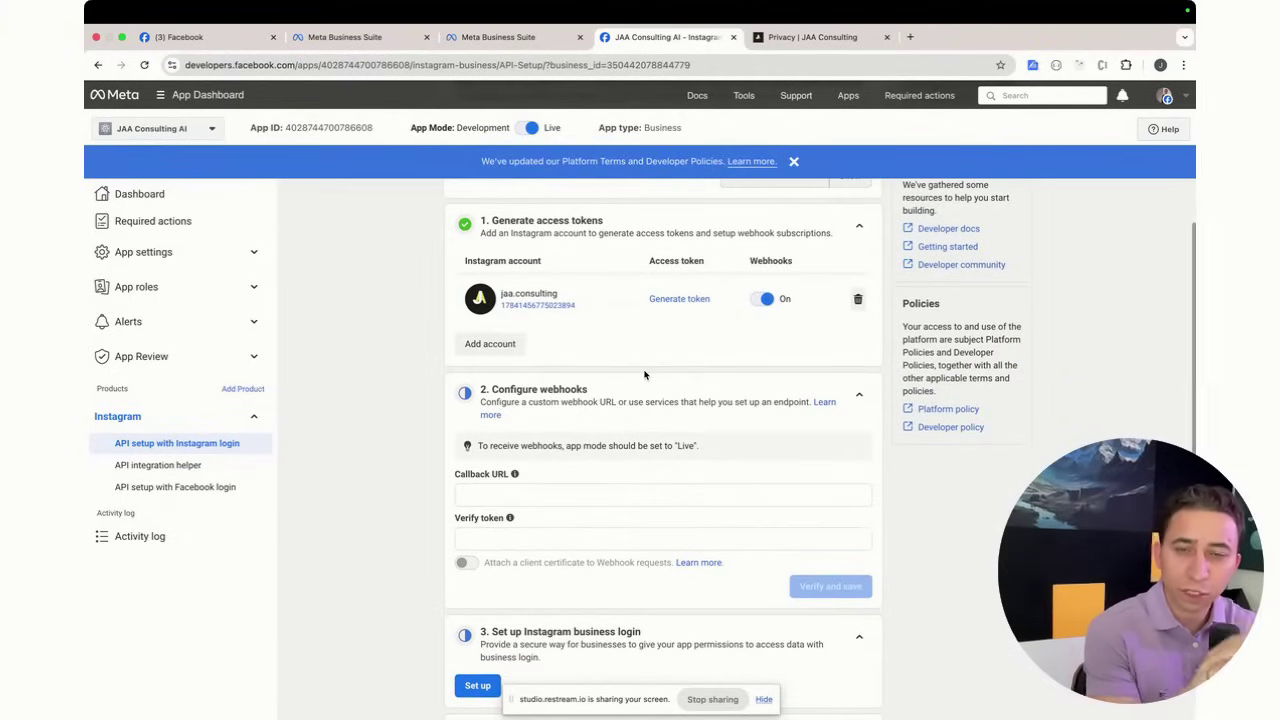